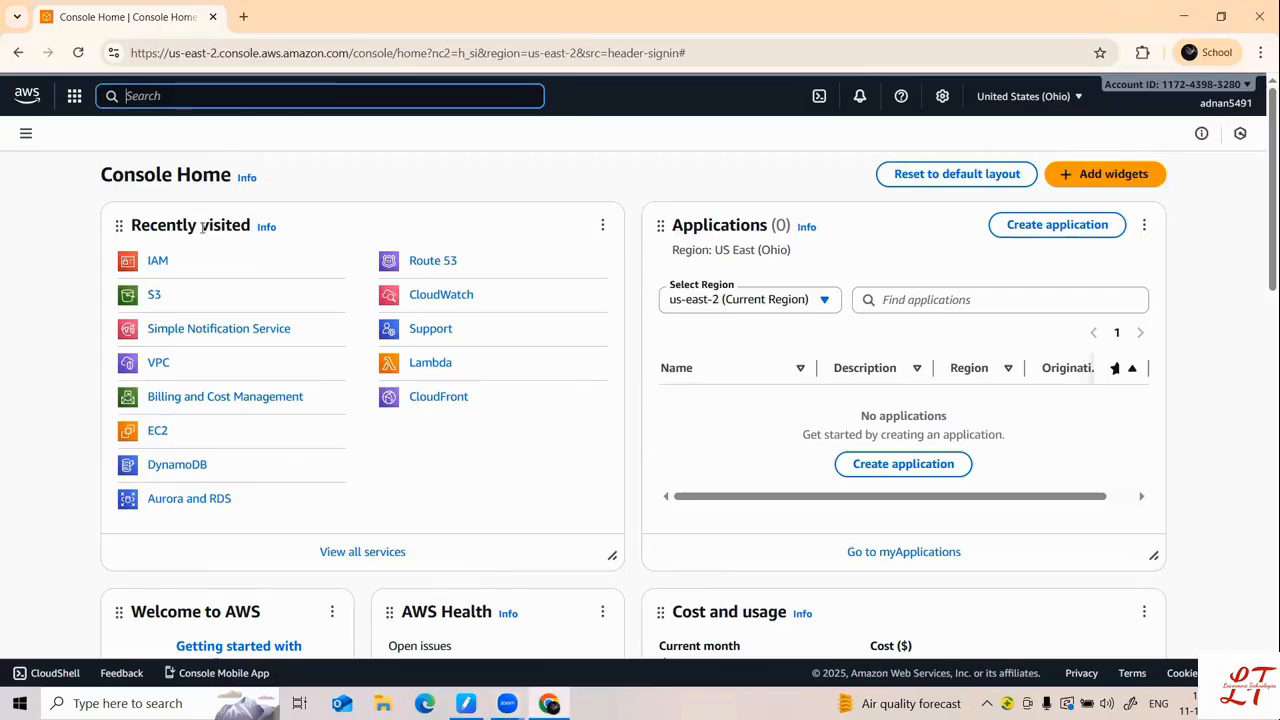
Step: Open the IAM Users list and select devuser1, LEARN123, shuaib and user1
{"action": "left_click", "coordinate": [157, 261]}
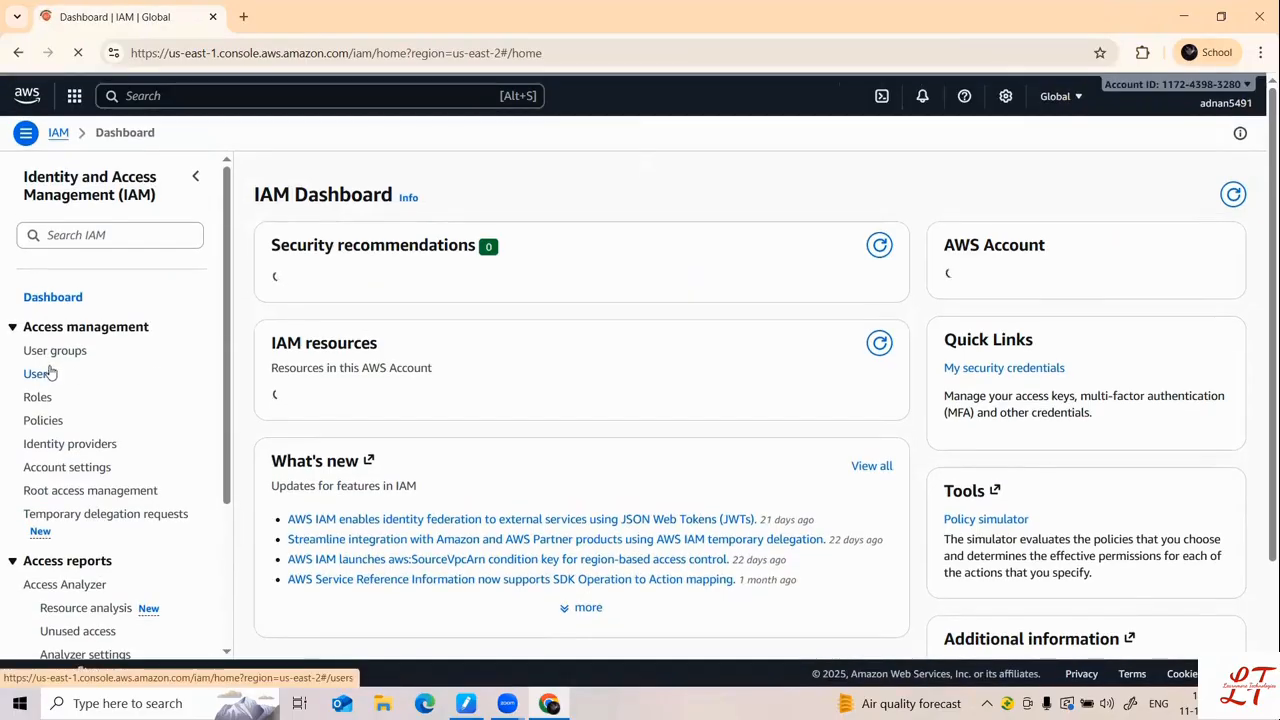
{"action": "left_click", "coordinate": [50, 378]}
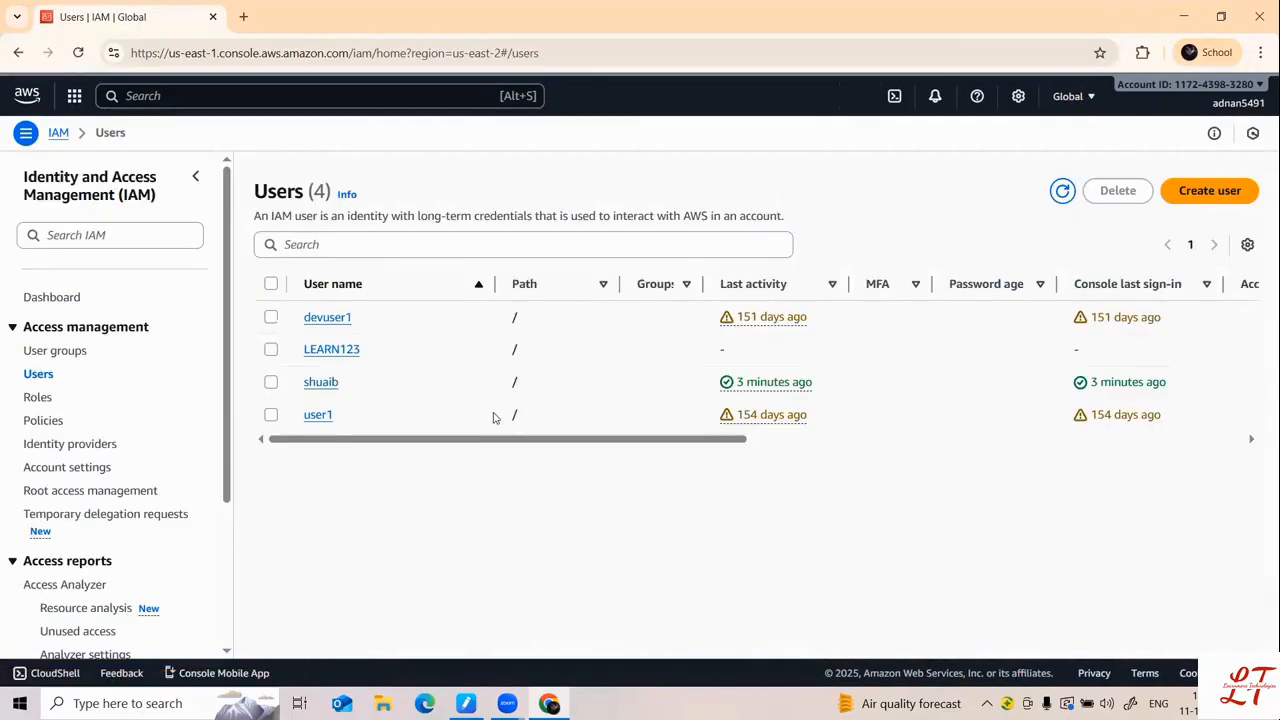
{"action": "left_click", "coordinate": [271, 317]}
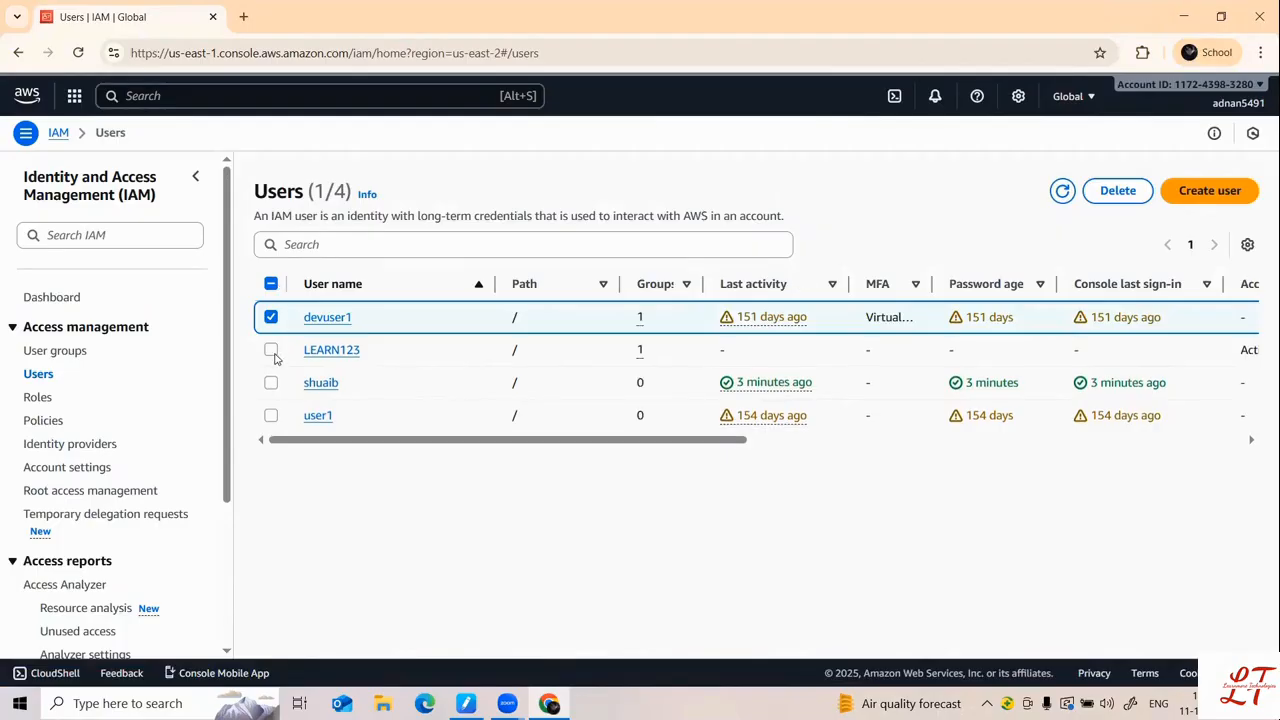
{"action": "left_click", "coordinate": [271, 349]}
{"action": "left_click", "coordinate": [271, 382]}
{"action": "left_click", "coordinate": [271, 415]}
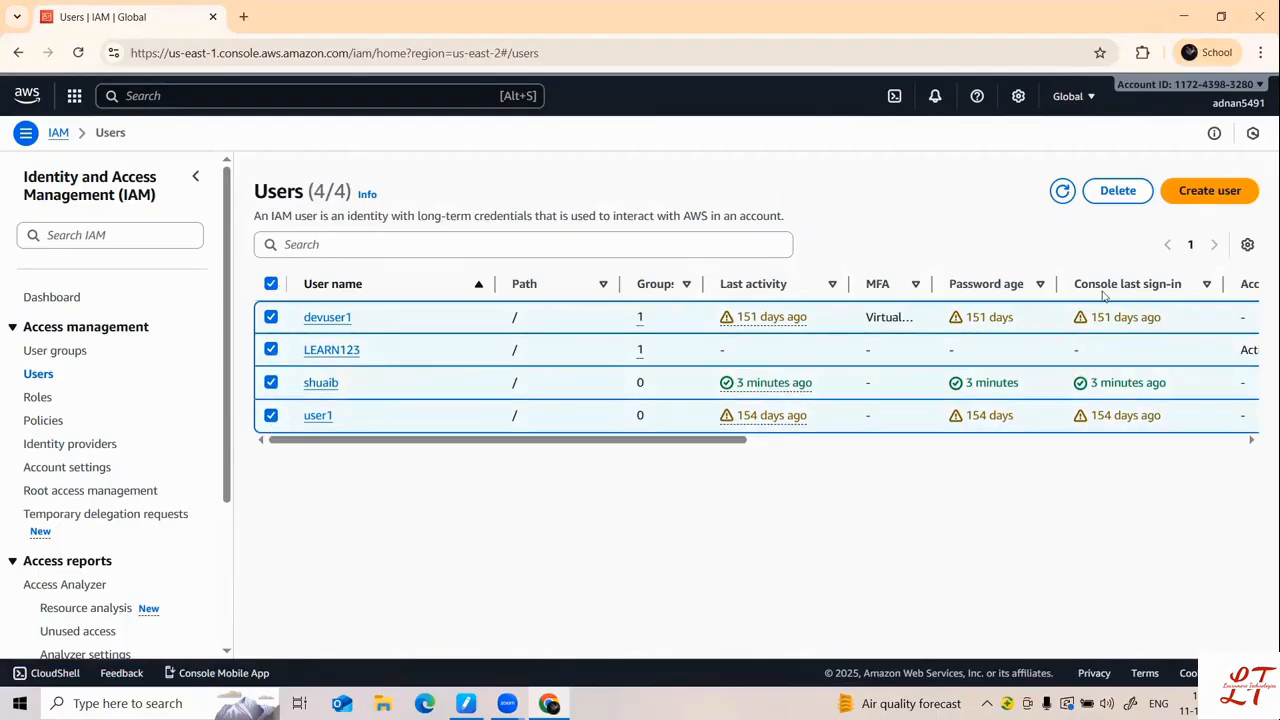
Step: Cancel deleting the four selected users and clear the selection
{"action": "left_click", "coordinate": [1101, 200]}
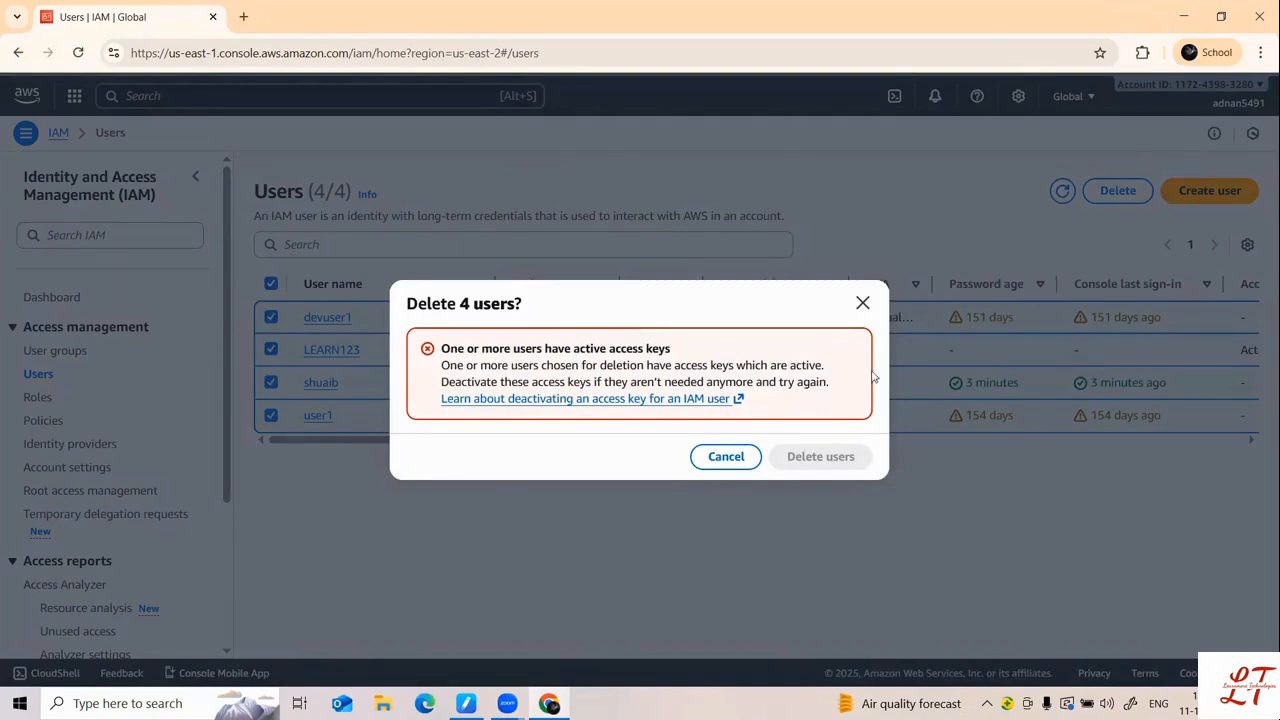
{"action": "left_click", "coordinate": [863, 301]}
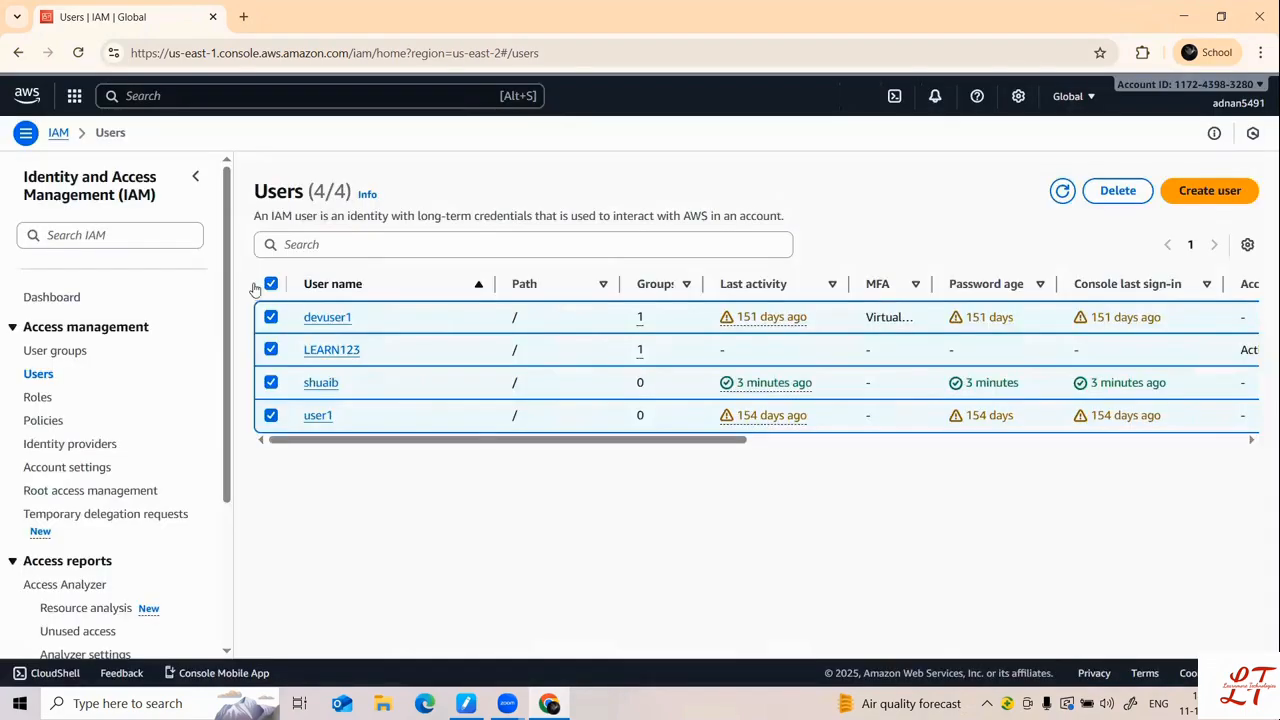
{"action": "left_click", "coordinate": [270, 284]}
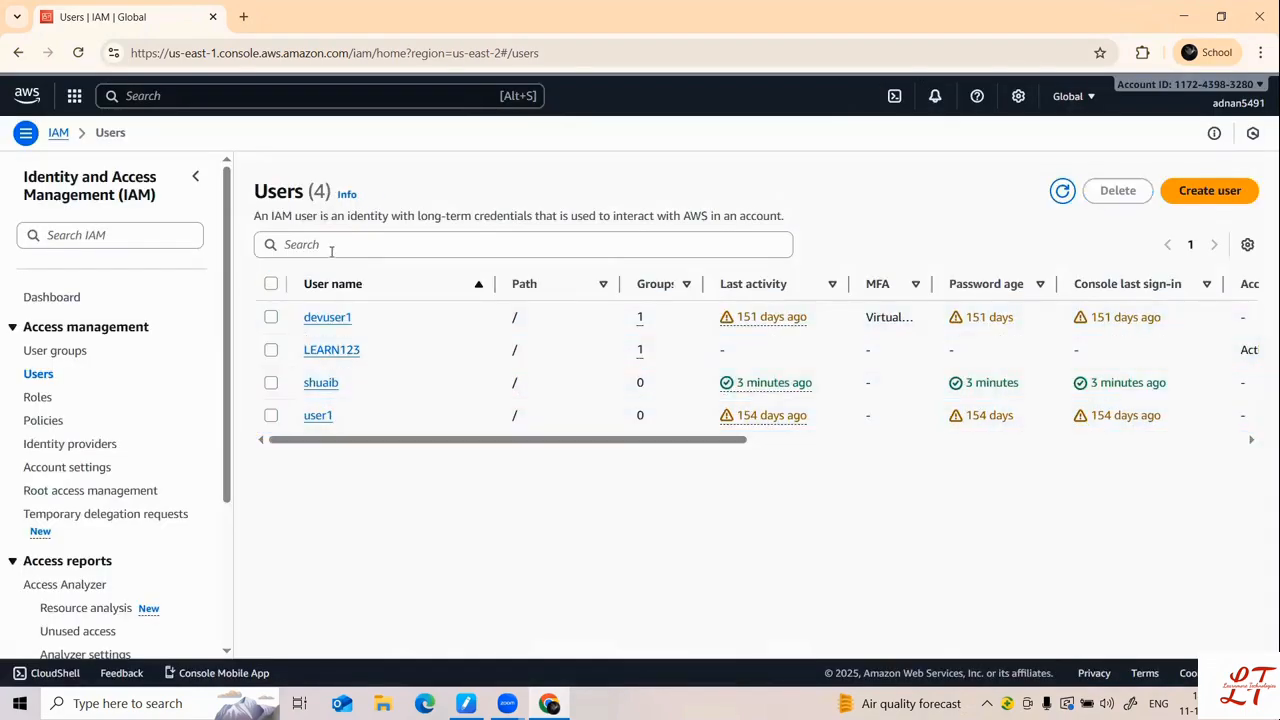
{"action": "left_click", "coordinate": [1226, 197]}
Step: Name the new user learnmoretechnologies, enable console access and choose a custom password
{"action": "left_click", "coordinate": [467, 316]}
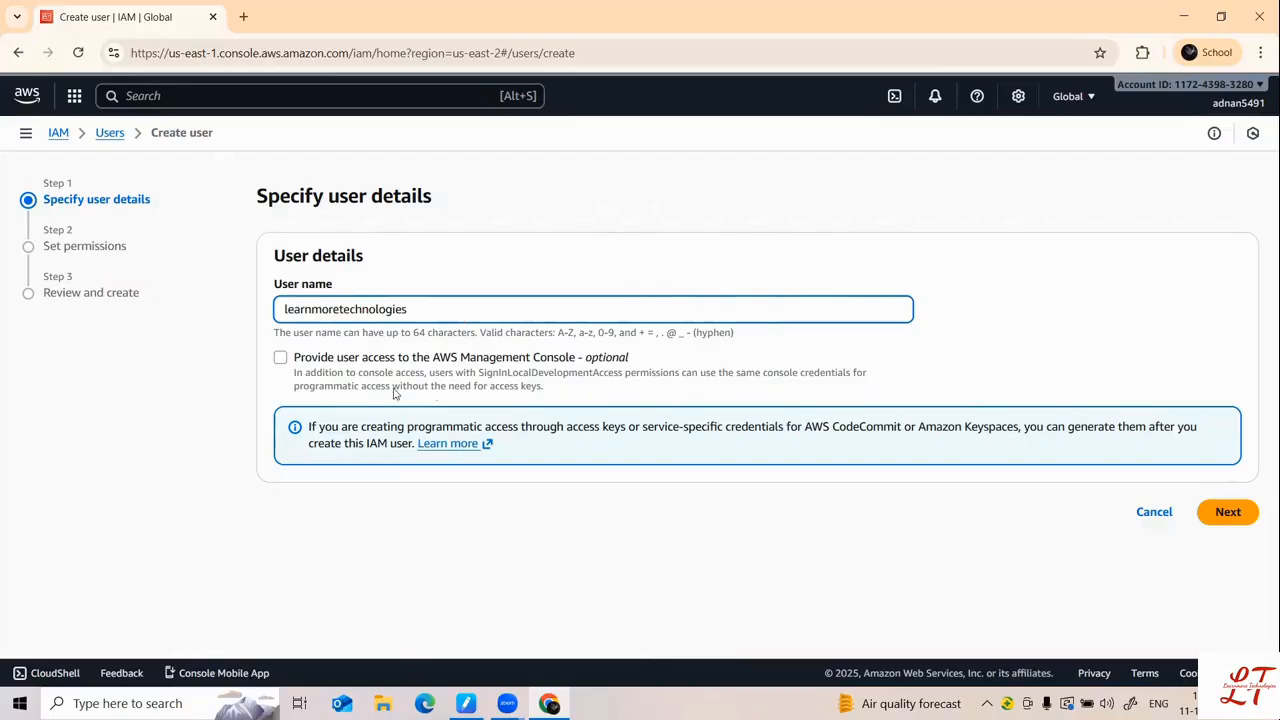
{"action": "left_click", "coordinate": [281, 359]}
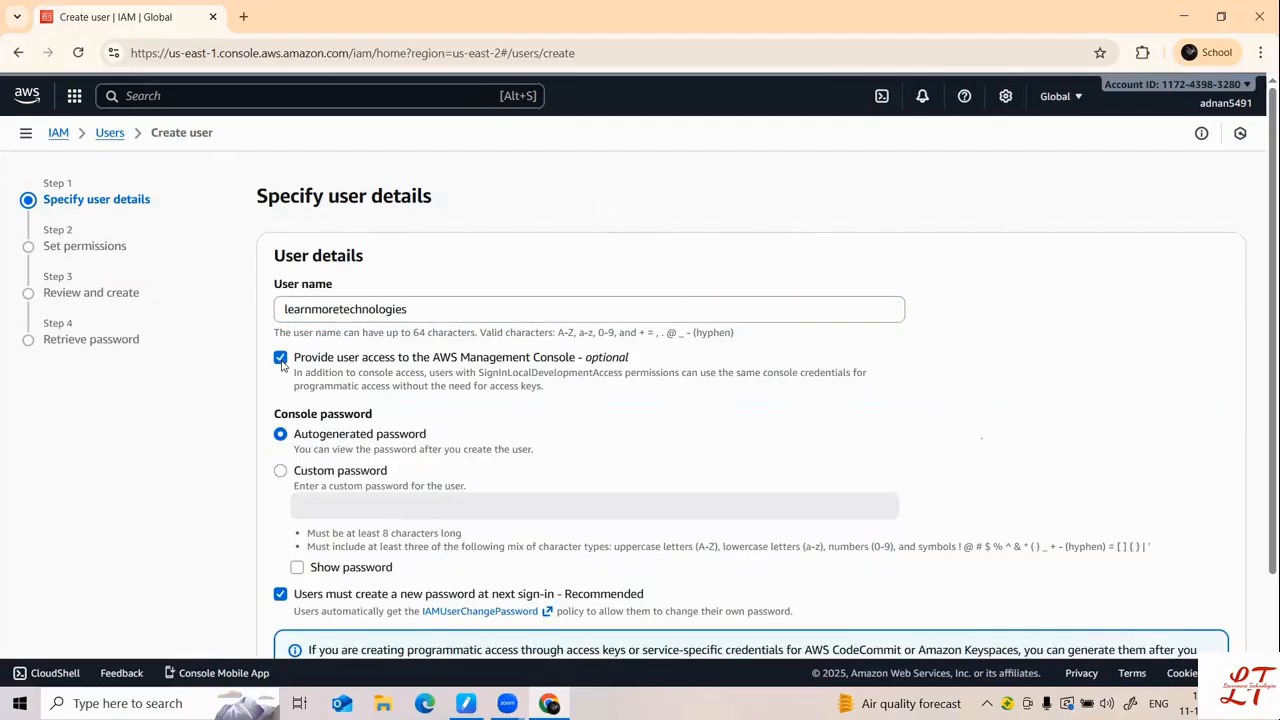
{"action": "left_click", "coordinate": [281, 470]}
Step: Enter the custom console password and continue to the Set permissions step
{"action": "left_click", "coordinate": [340, 505]}
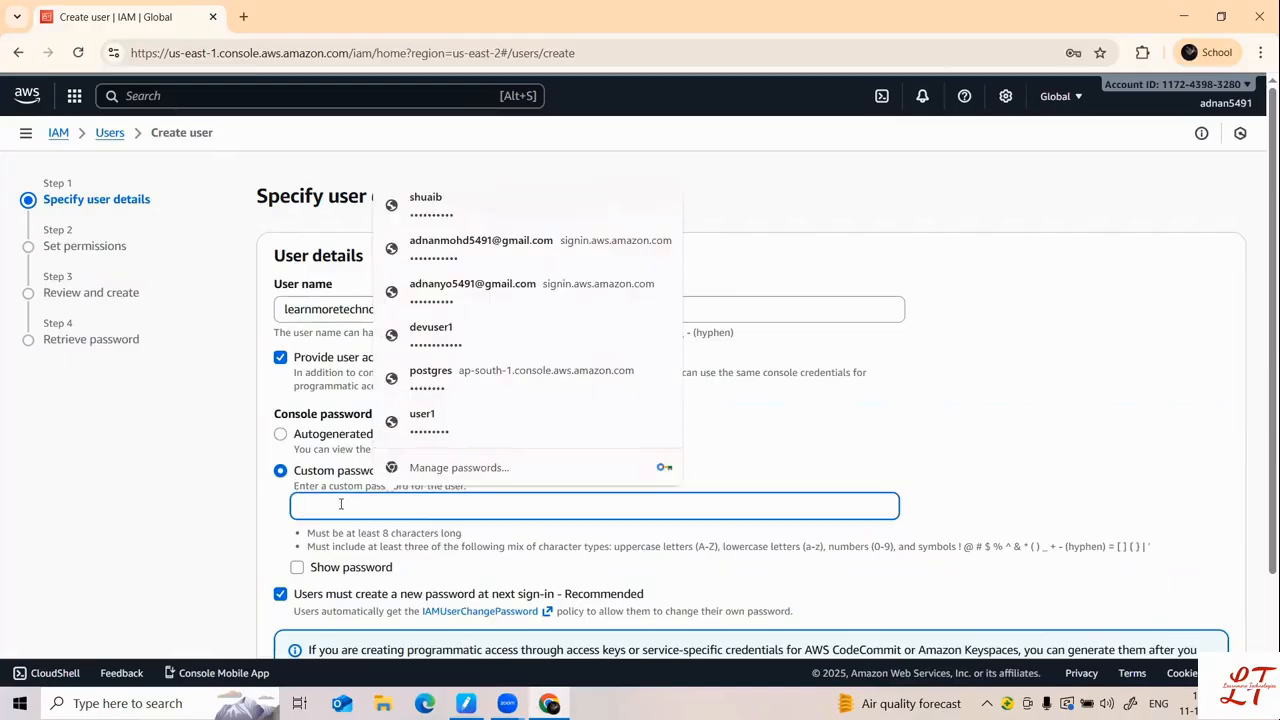
{"action": "type", "text": "•"}
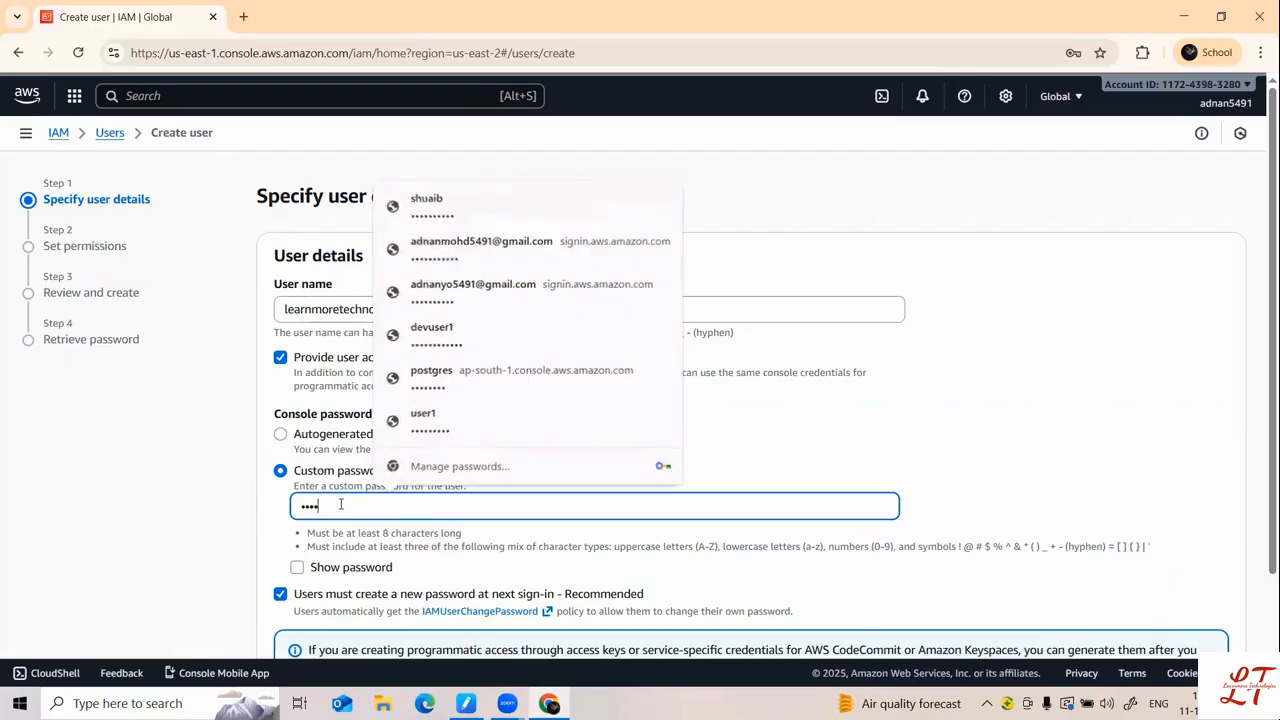
{"action": "key", "text": "BackSpace"}
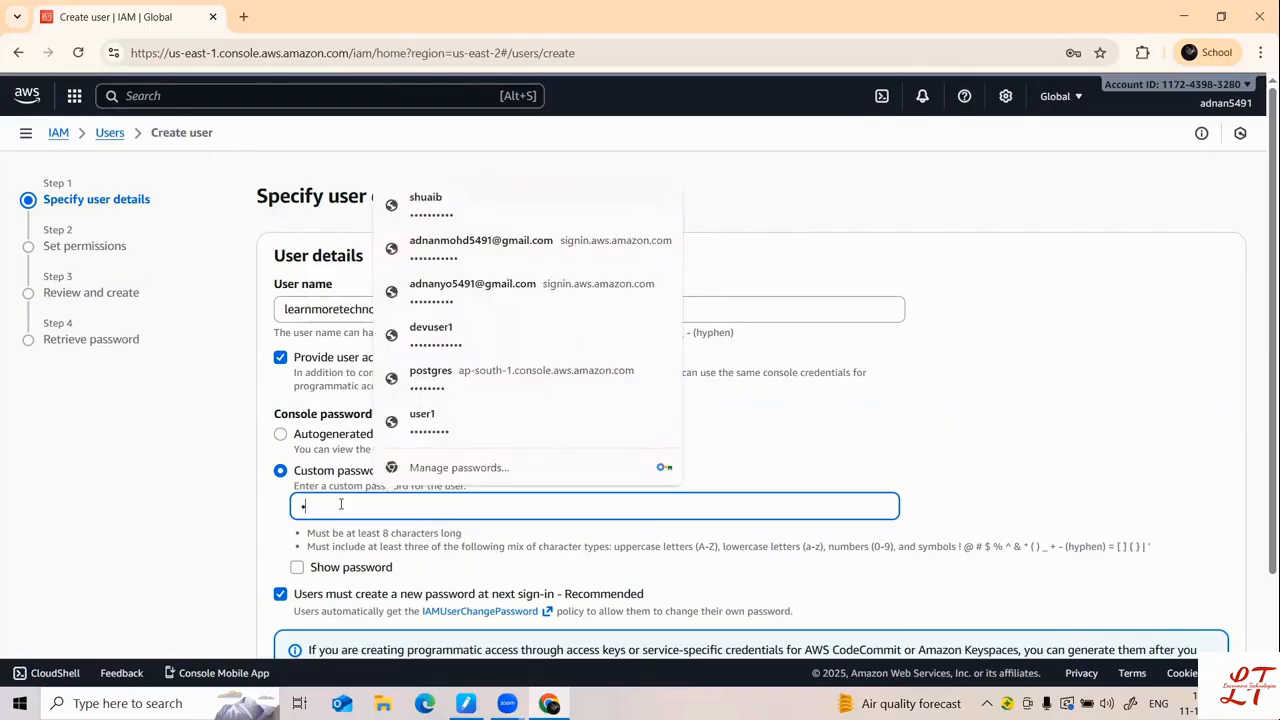
{"action": "type", "text": "abc@123••••"}
{"action": "left_click", "coordinate": [200, 471]}
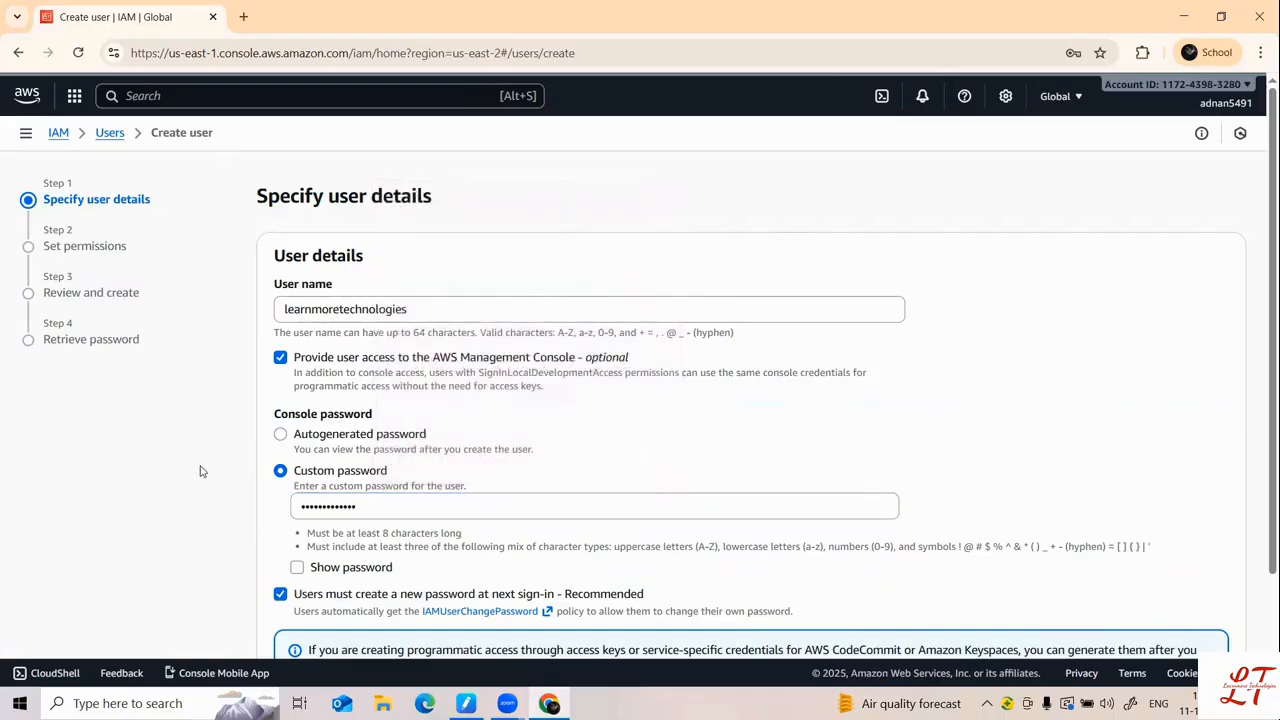
{"action": "scroll", "coordinate": [266, 449], "scroll_direction": "down", "scroll_amount": 2}
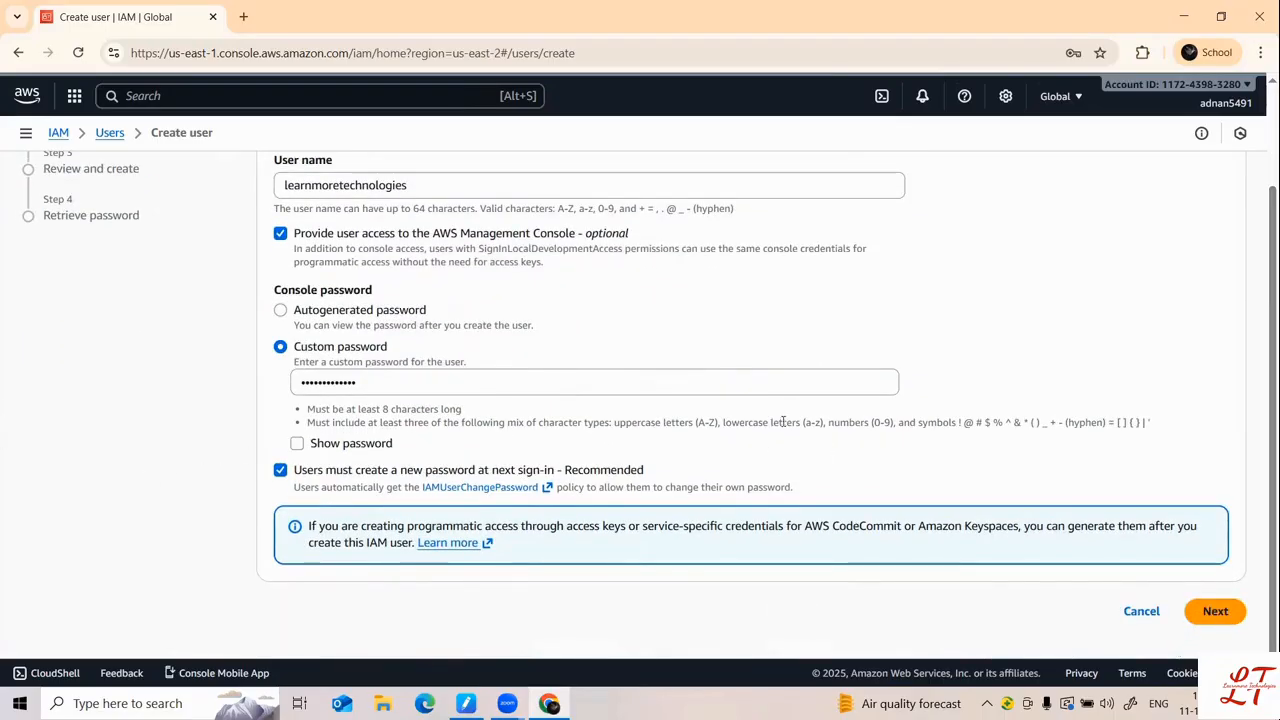
{"action": "double_click", "coordinate": [509, 378]}
{"action": "key", "text": "BackSpace"}
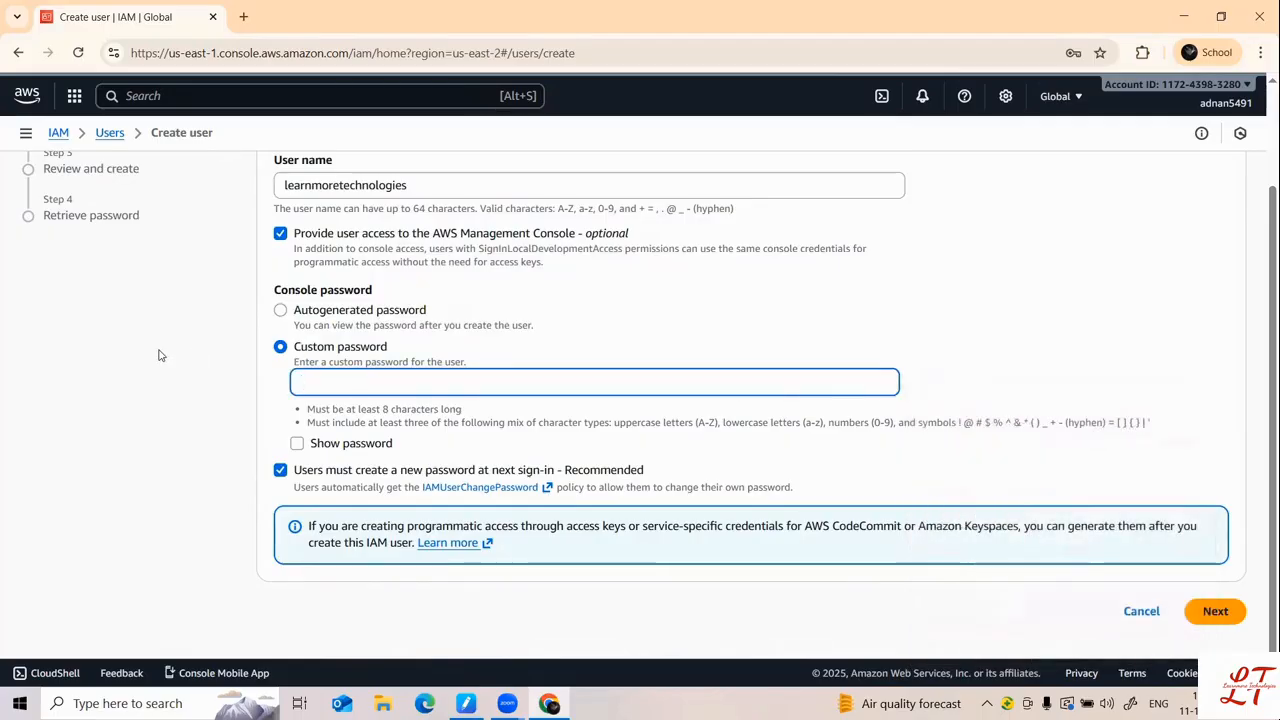
{"action": "type", "text": "Ad"}
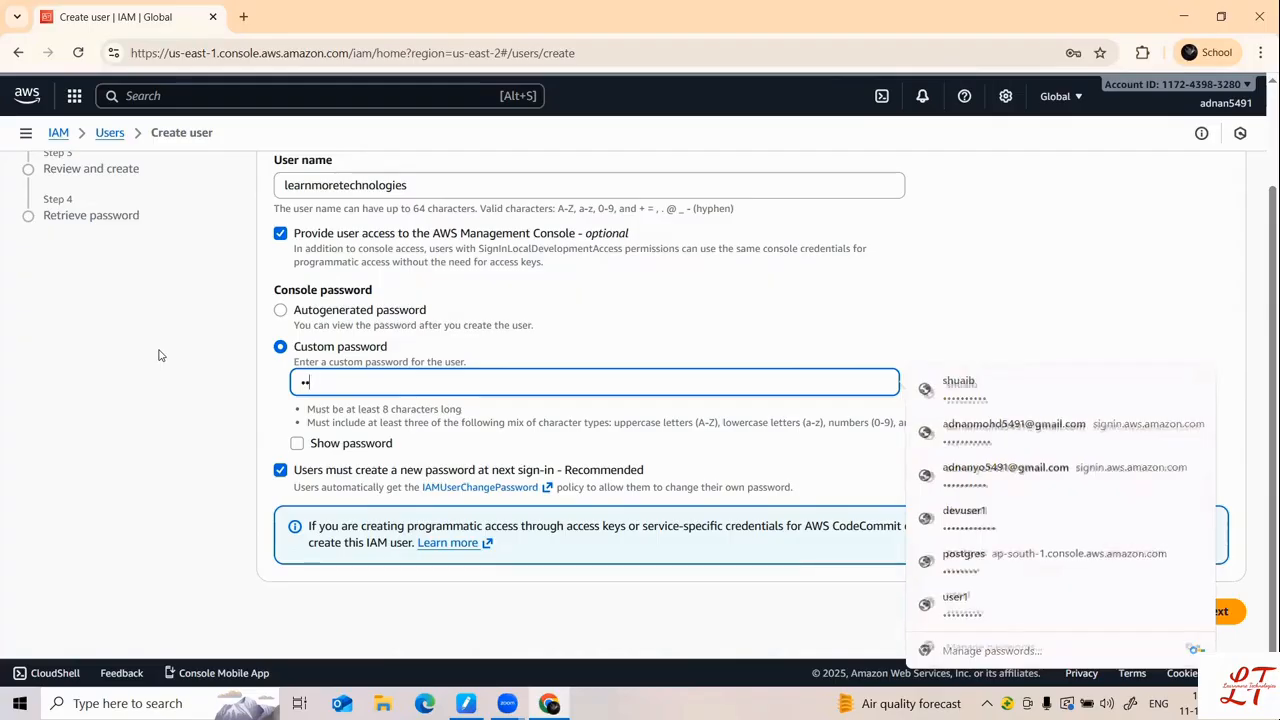
{"action": "type", "text": "••"}
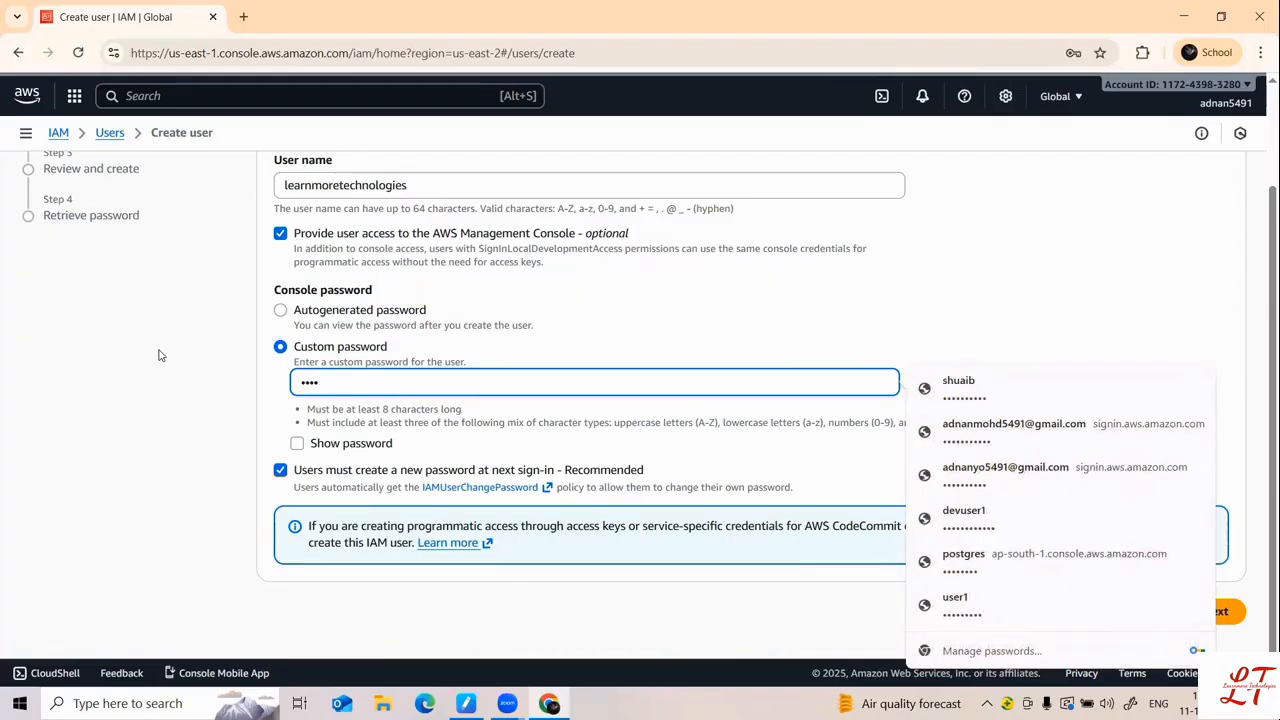
{"action": "type", "text": "•••••"}
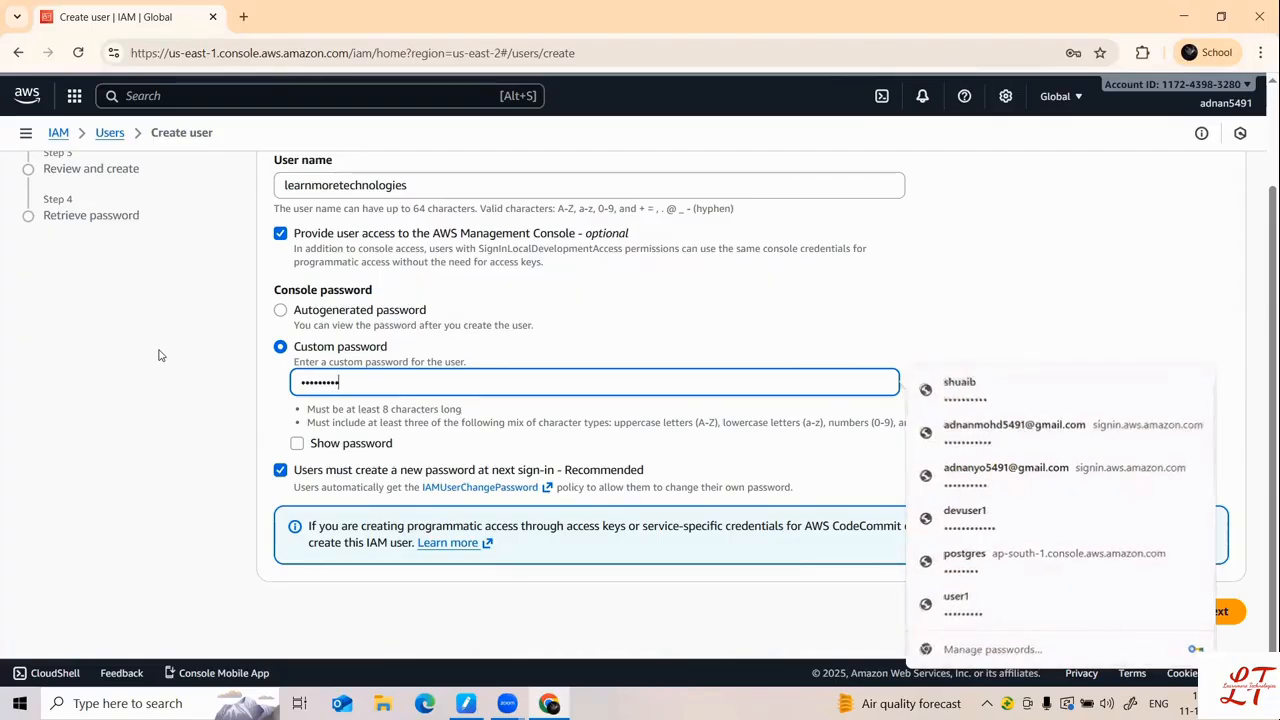
{"action": "left_click", "coordinate": [154, 406]}
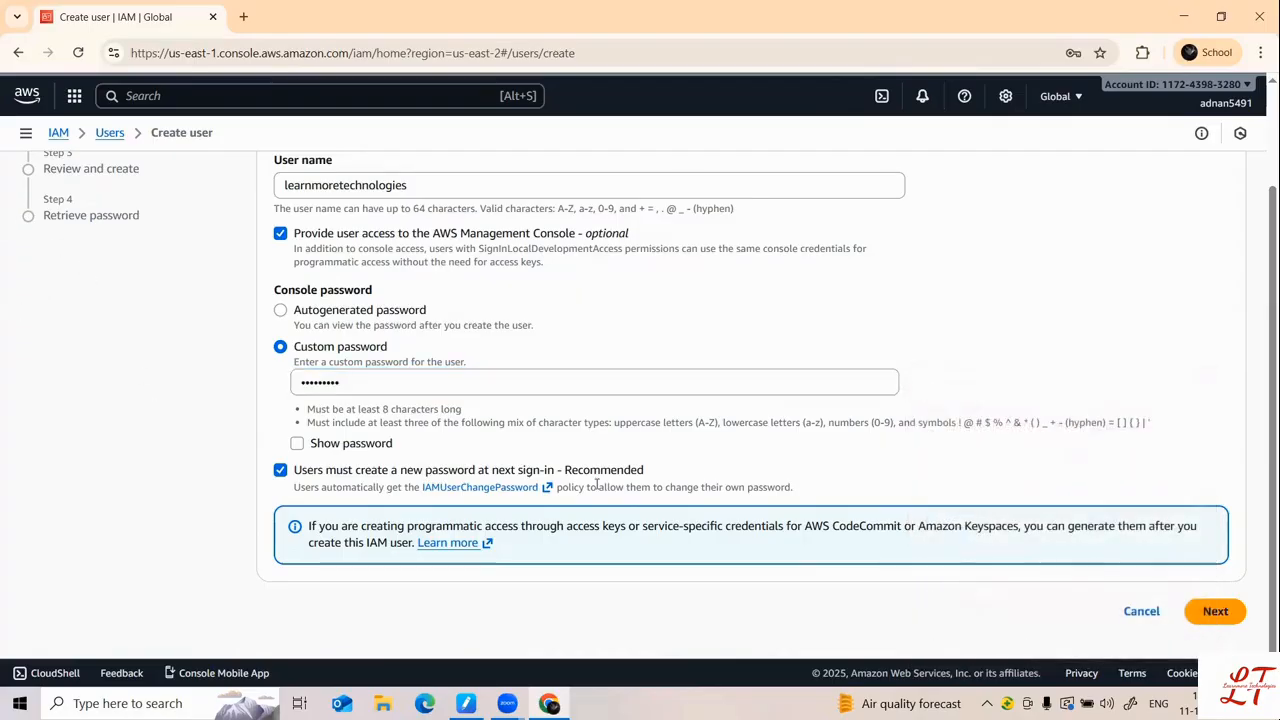
{"action": "left_click", "coordinate": [1230, 620]}
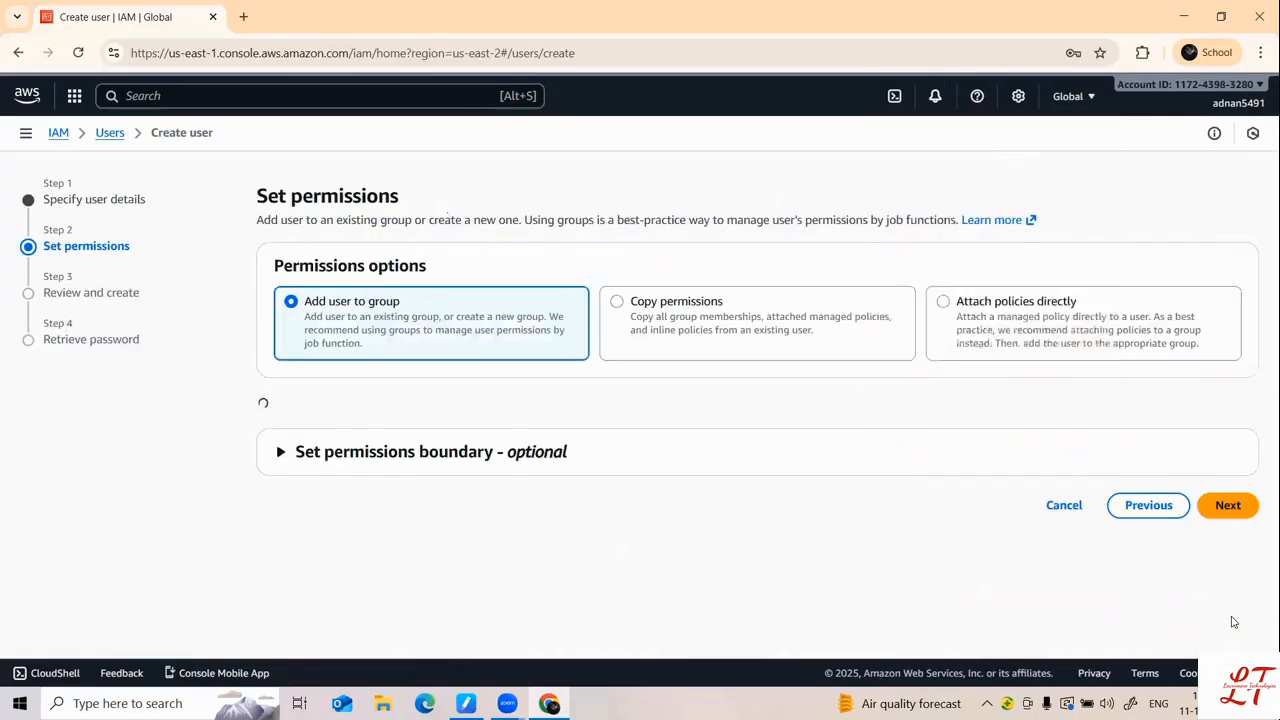
Step: Create a user group named learnmoreAdmin with the AdministratorAccess policy attached
{"action": "left_click", "coordinate": [1078, 311]}
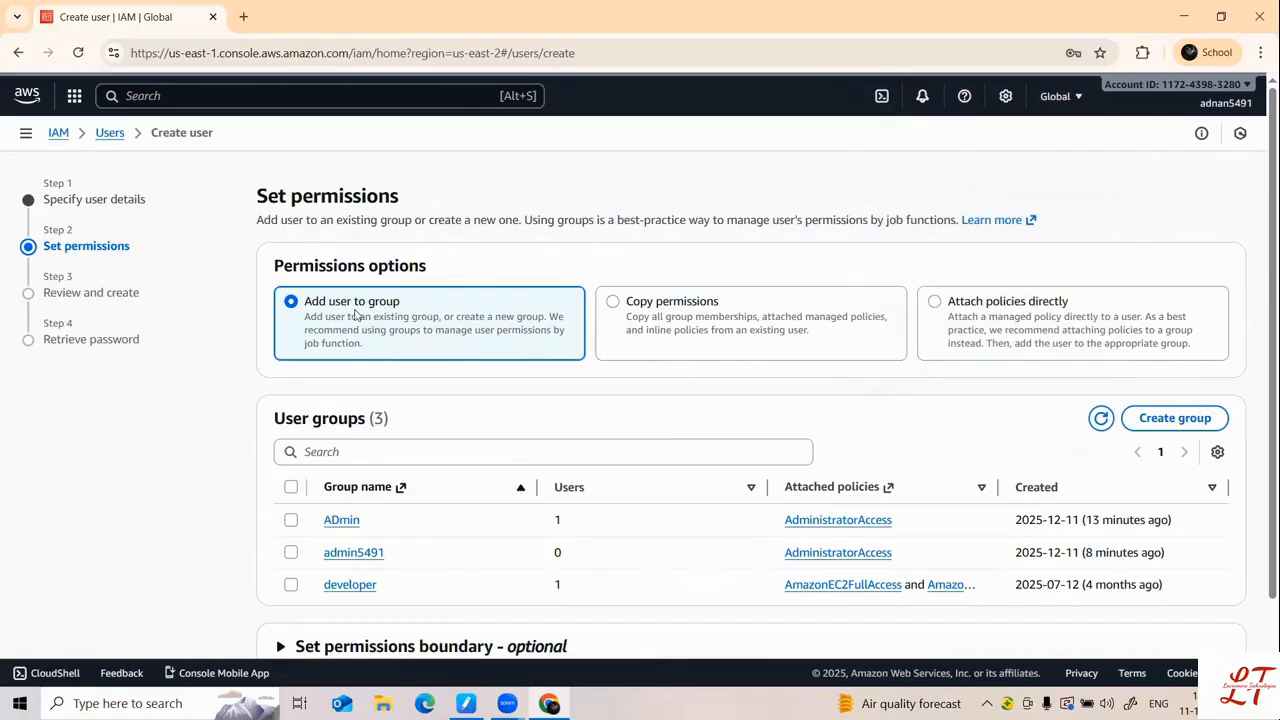
{"action": "left_click", "coordinate": [1195, 424]}
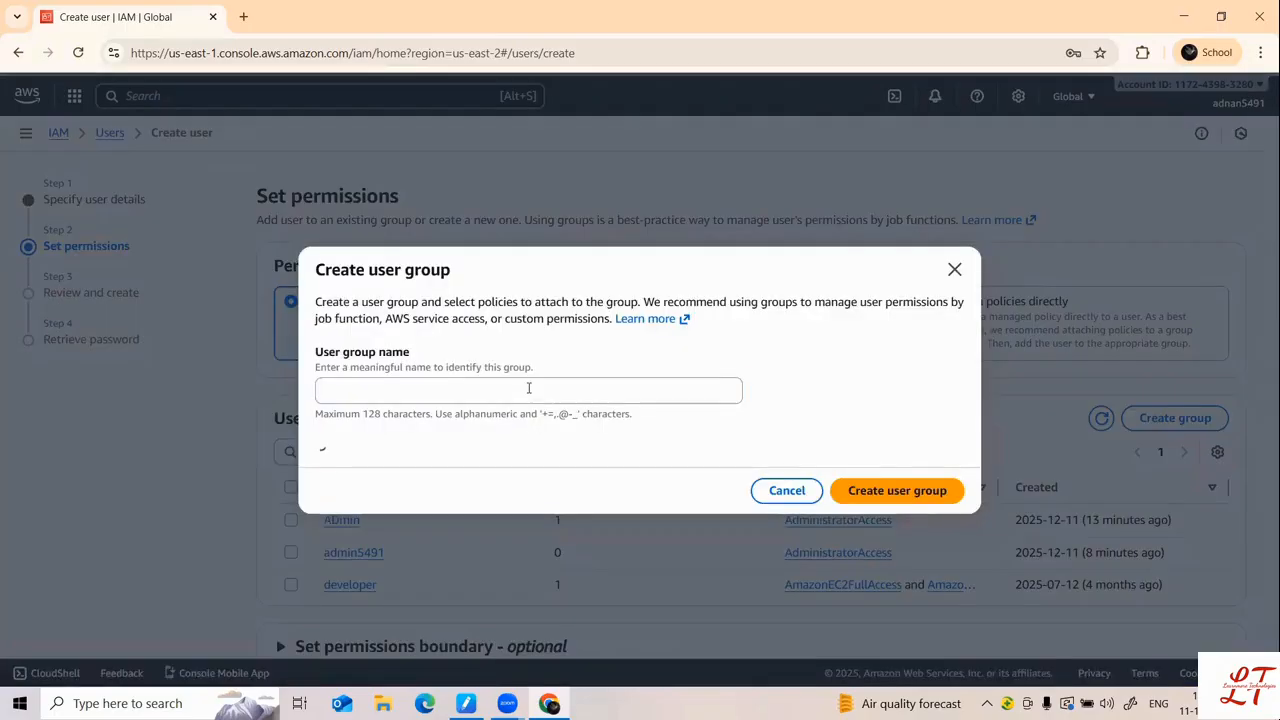
{"action": "left_click", "coordinate": [529, 388]}
{"action": "type", "text": "lear"}
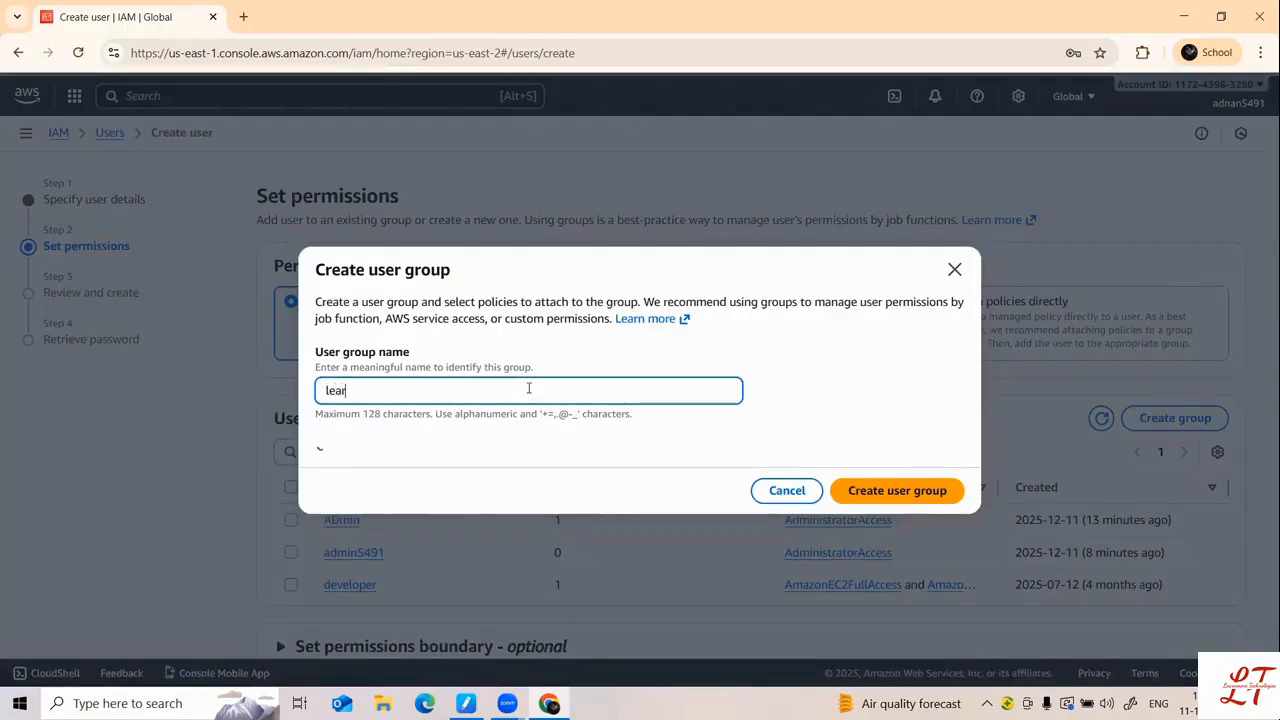
{"action": "type", "text": "nmore"}
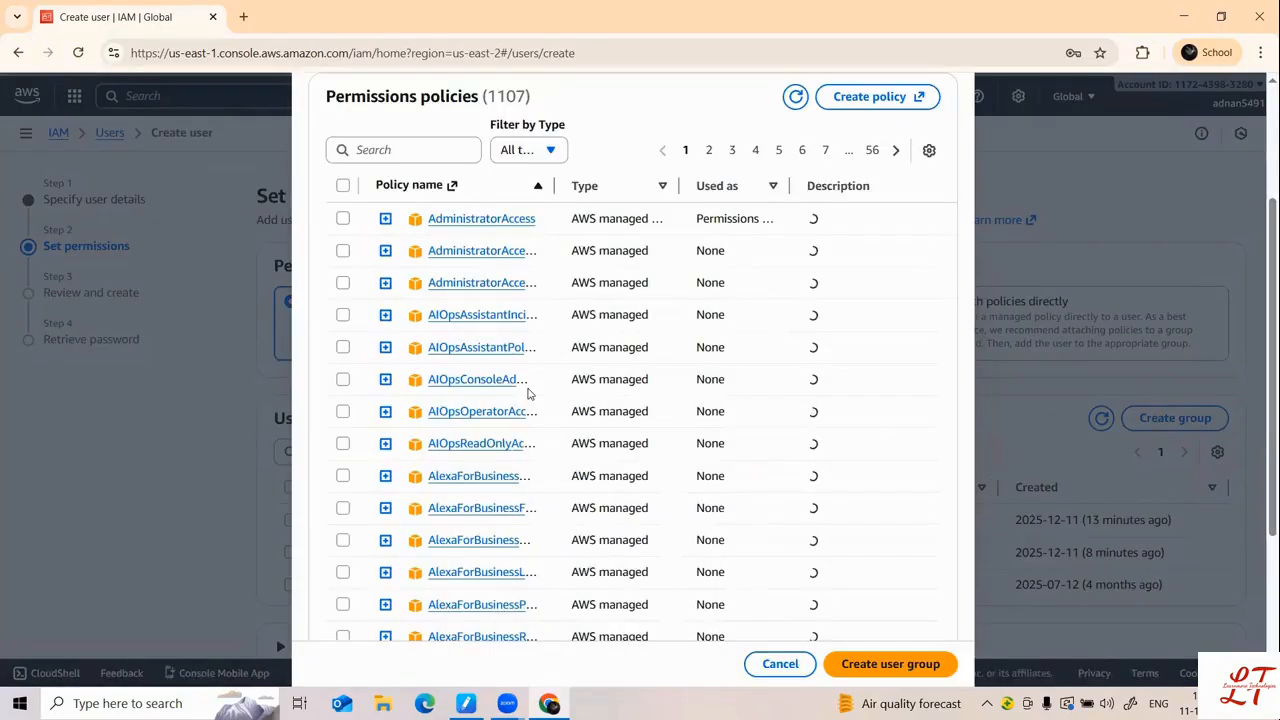
{"action": "type", "text": "A"}
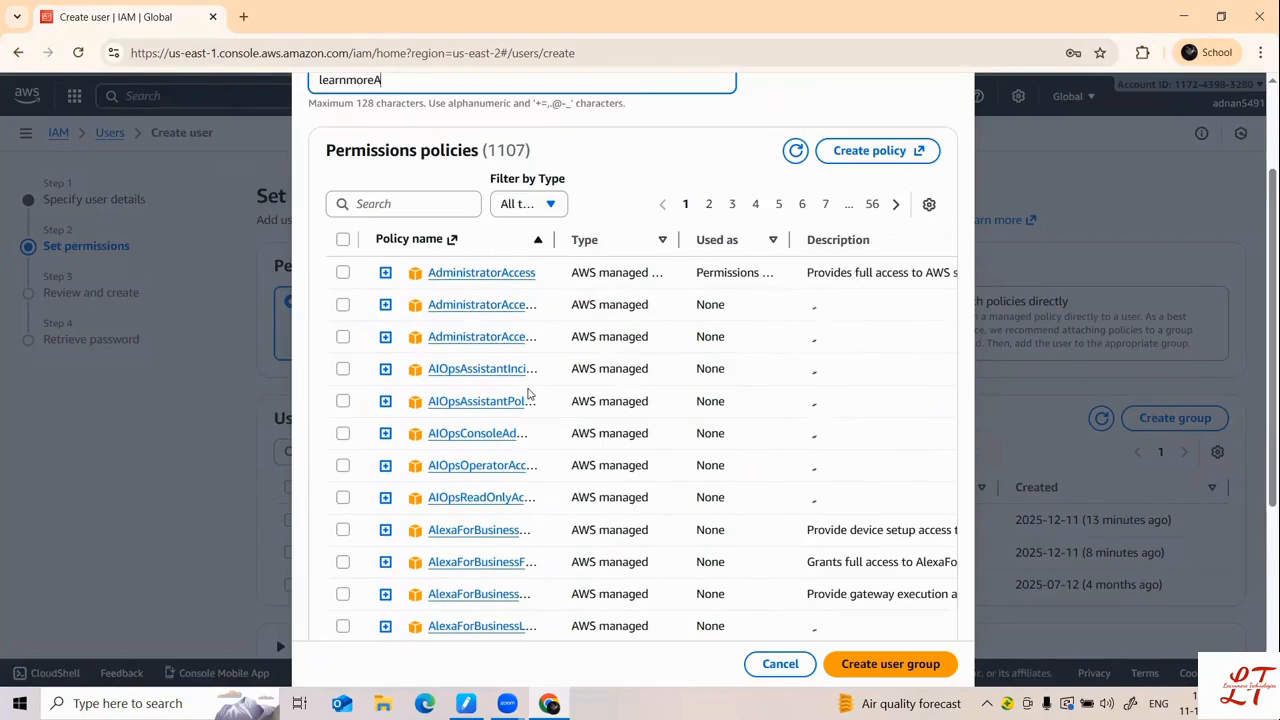
{"action": "type", "text": "dmin"}
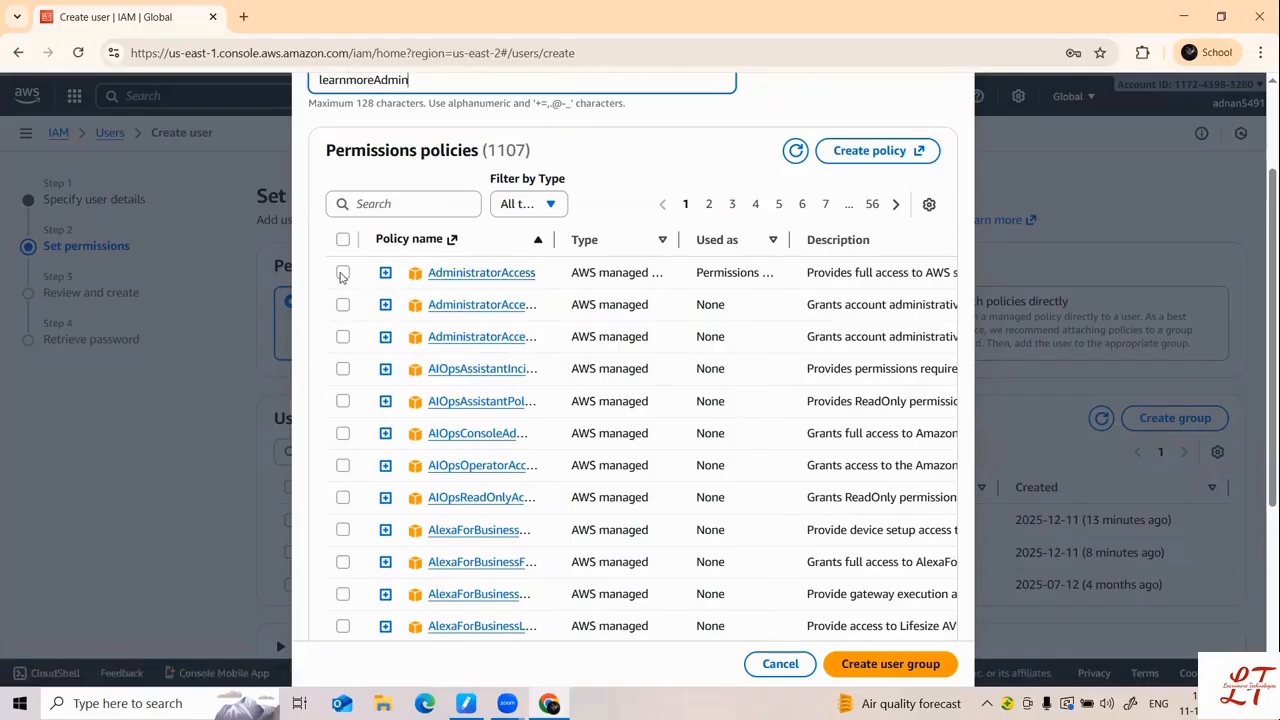
{"action": "left_click", "coordinate": [342, 274]}
{"action": "scroll", "coordinate": [760, 295], "scroll_direction": "right", "scroll_amount": 2}
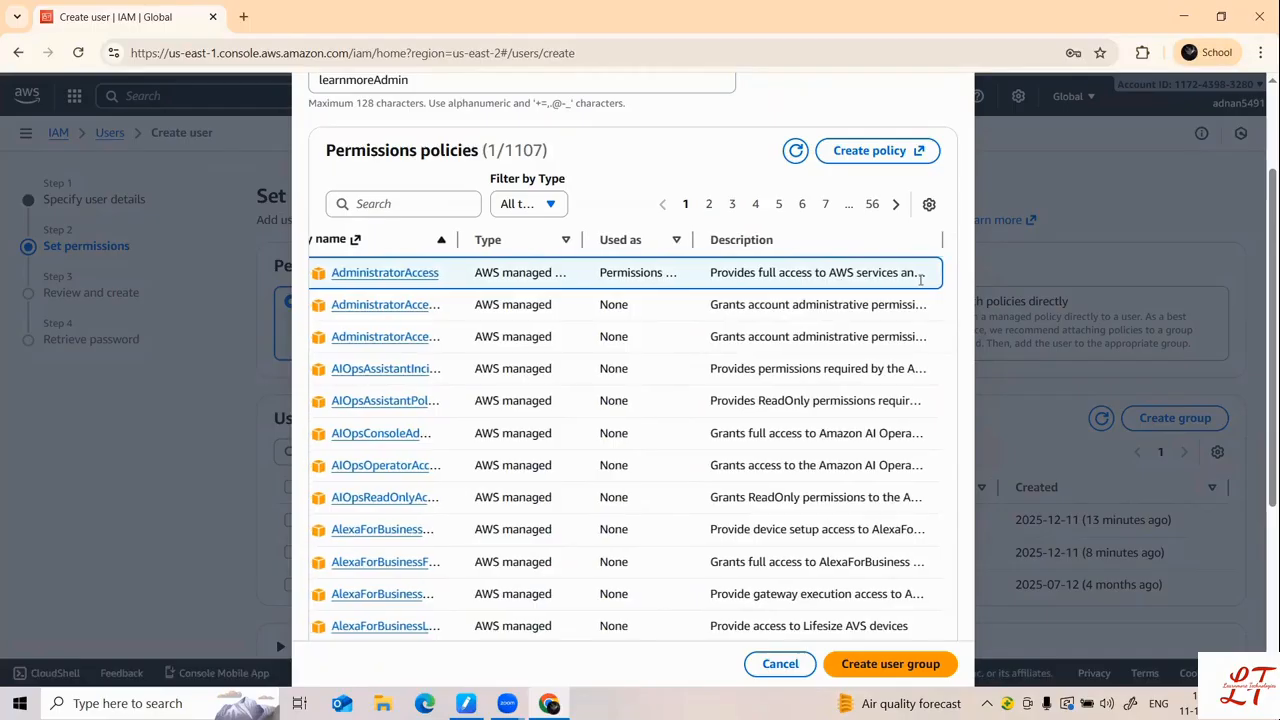
{"action": "scroll", "coordinate": [838, 273], "scroll_direction": "left", "scroll_amount": 2}
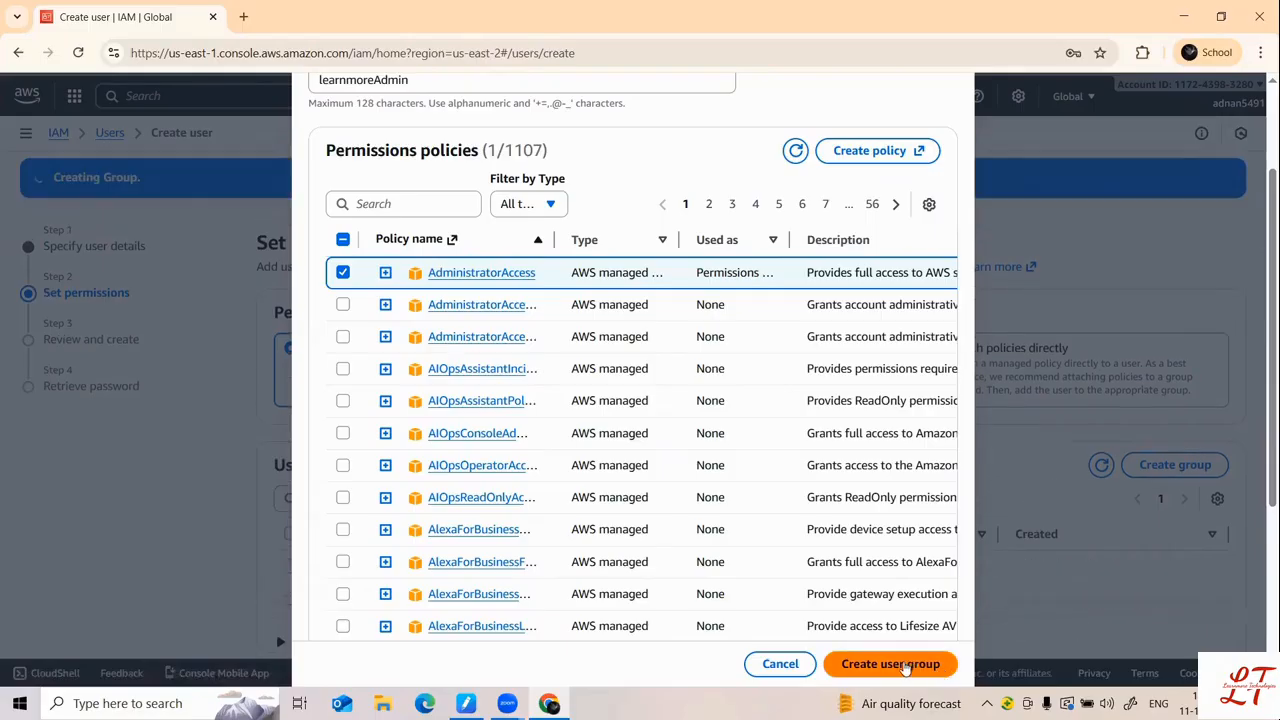
{"action": "left_click", "coordinate": [890, 664]}
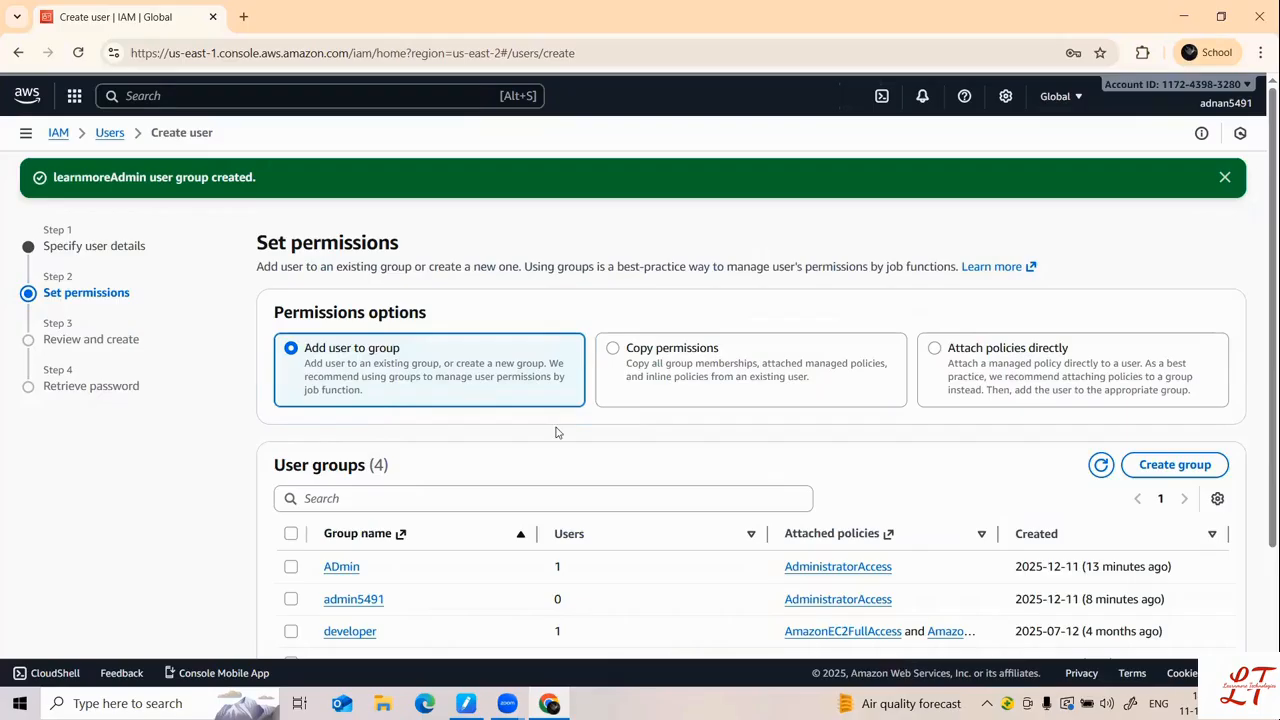
Step: Open learnmoreAdmin's details in a new tab, then review and try creating user learnmoretechnologies
{"action": "scroll", "coordinate": [450, 358], "scroll_direction": "down", "scroll_amount": 2}
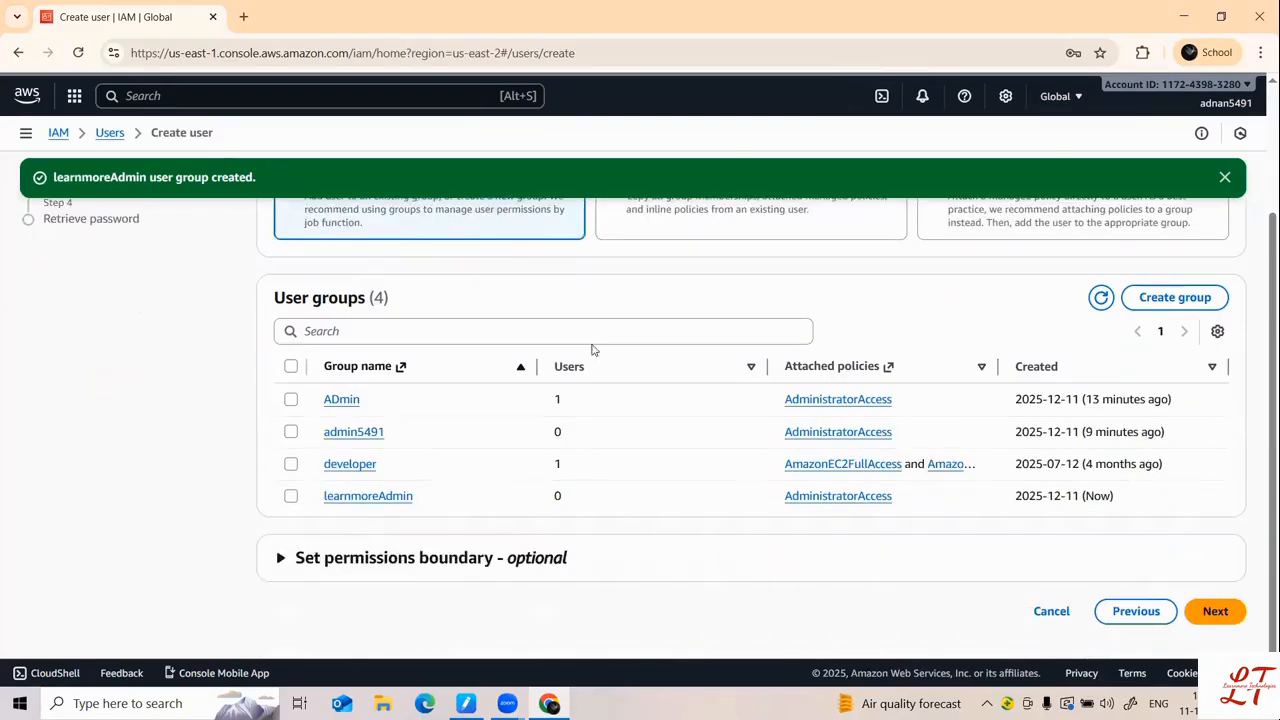
{"action": "left_click", "coordinate": [370, 496]}
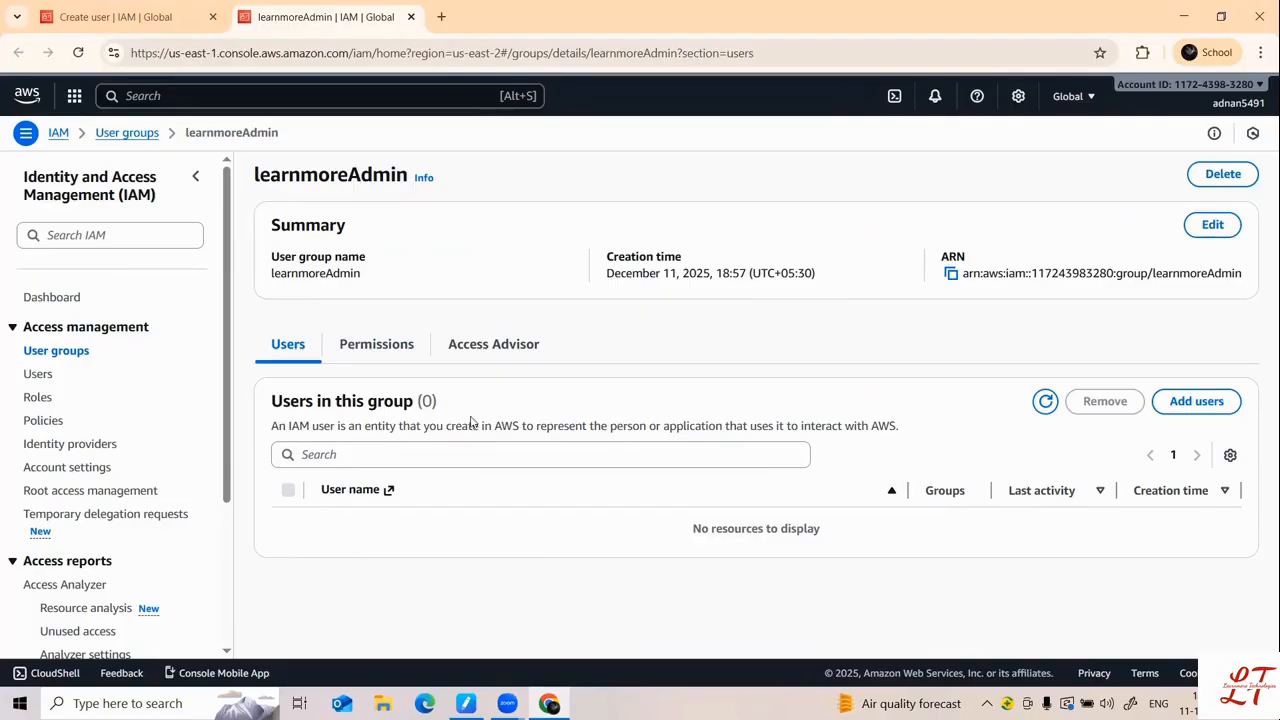
{"action": "left_click", "coordinate": [88, 27]}
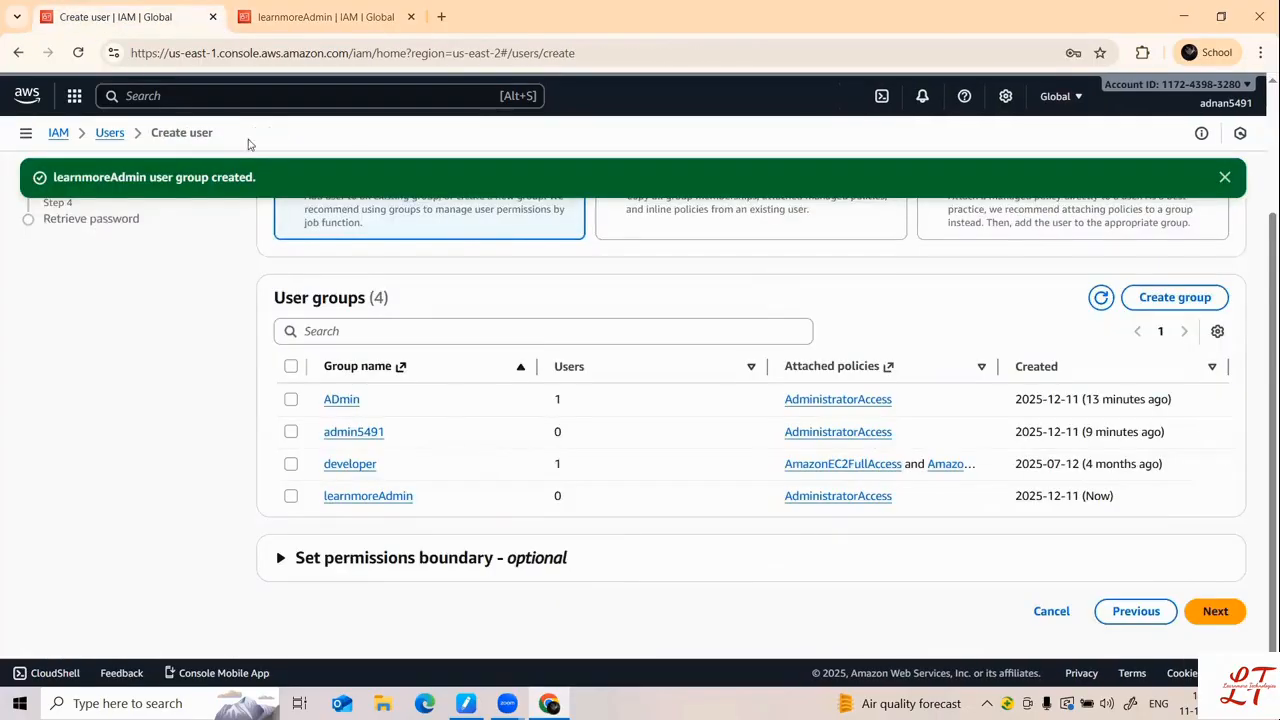
{"action": "left_click", "coordinate": [1216, 611]}
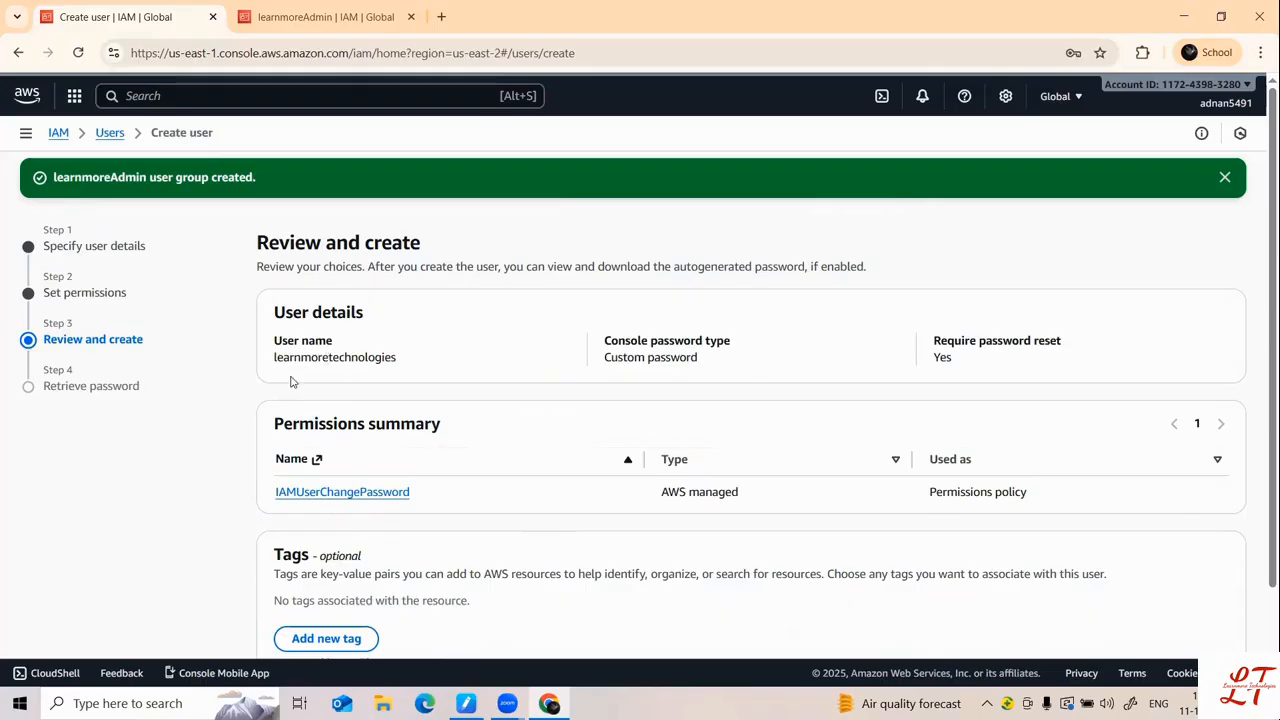
{"action": "scroll", "coordinate": [300, 357], "scroll_direction": "down", "scroll_amount": 1}
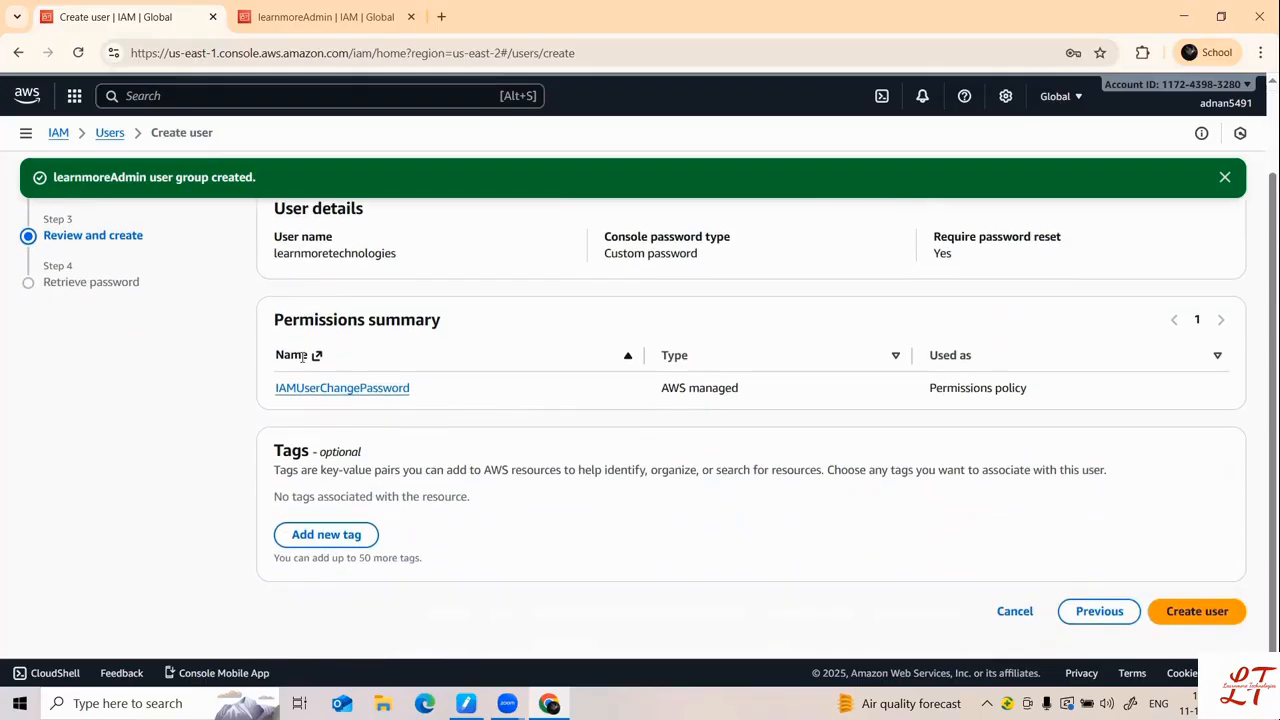
{"action": "left_click", "coordinate": [1210, 617]}
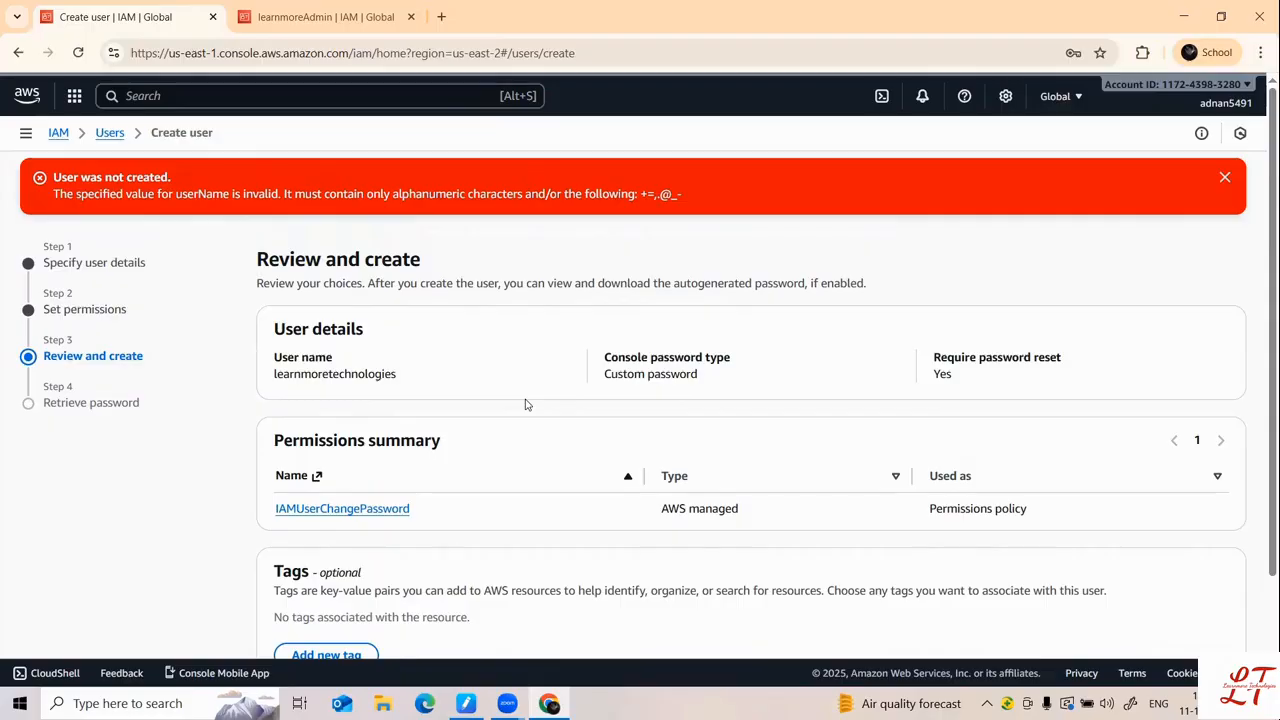
Step: Return to user details and change the invalid user name to learnmore@5491
{"action": "left_click", "coordinate": [50, 264]}
{"action": "left_click", "coordinate": [437, 370]}
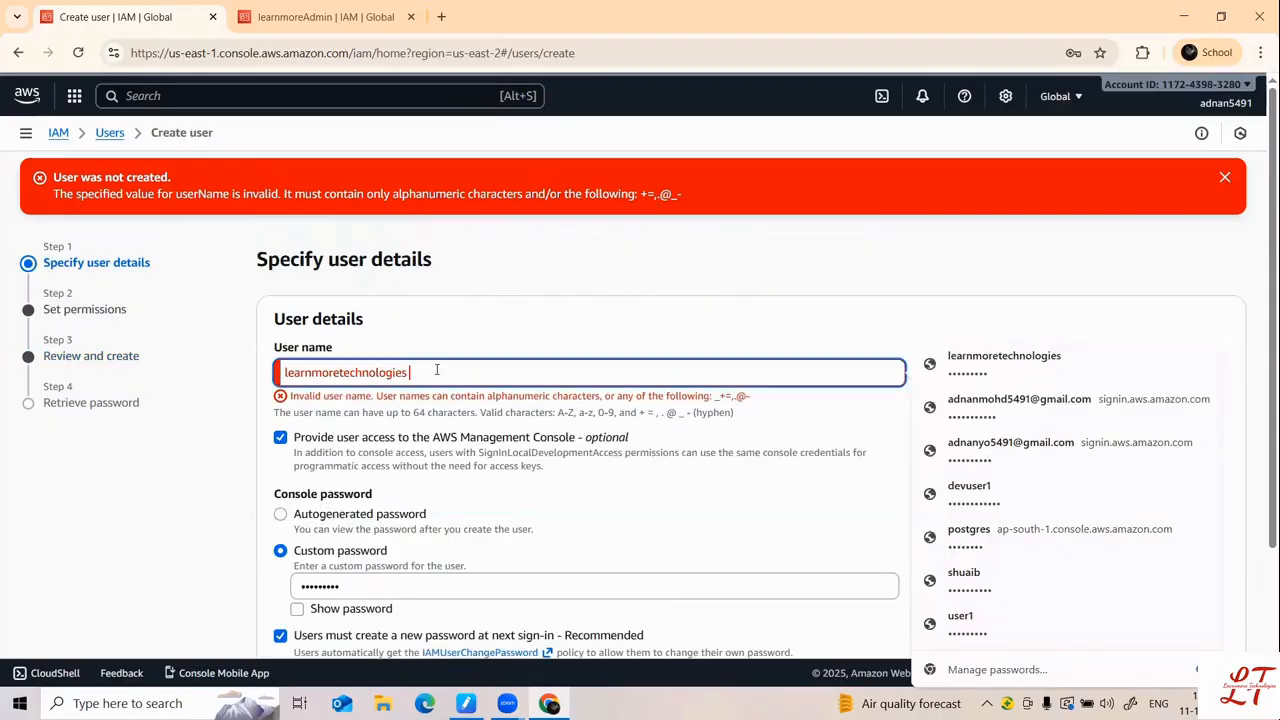
{"action": "key", "text": "BackSpace"}
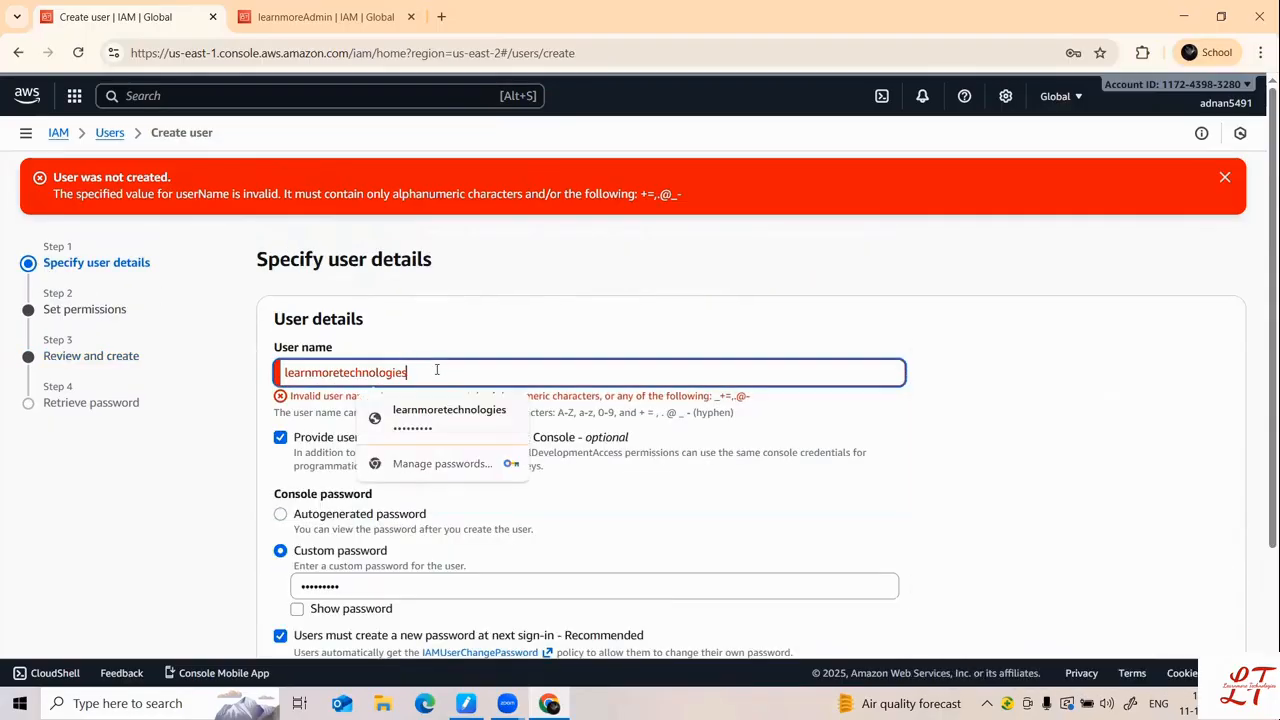
{"action": "type", "text": "123"}
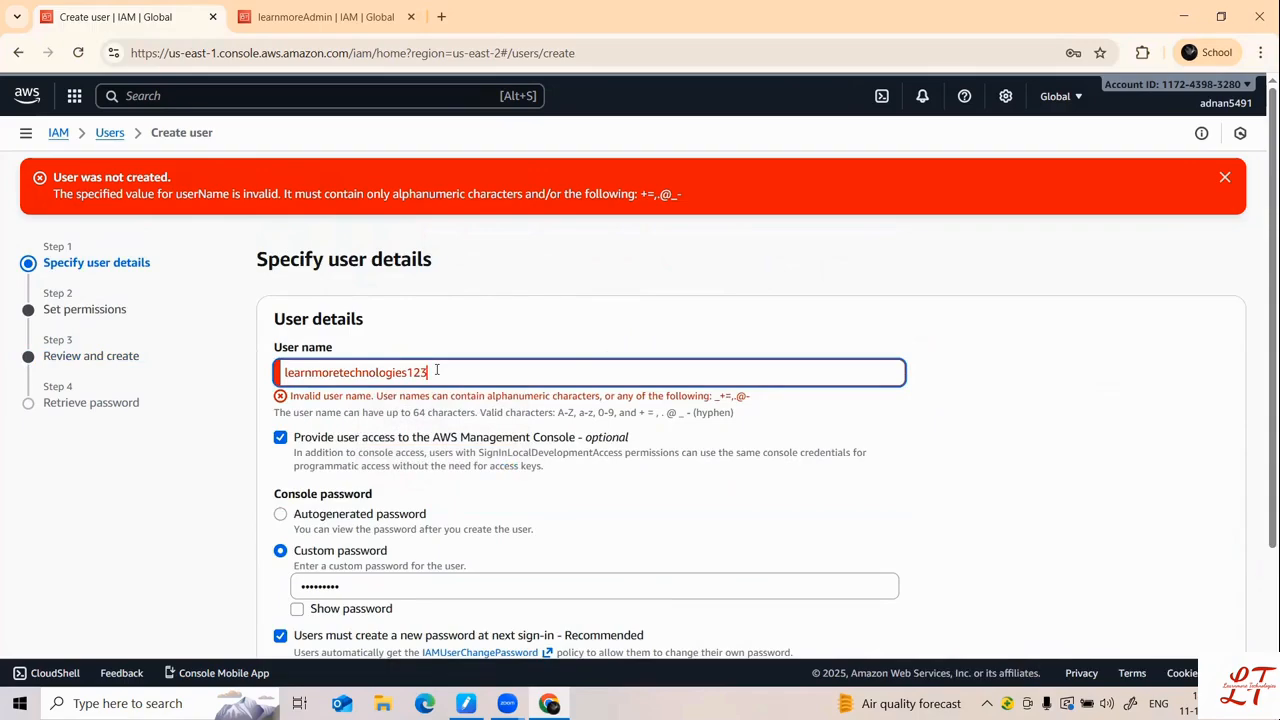
{"action": "key", "text": "BackSpace"}
{"action": "key", "text": "BackSpace"}
{"action": "key", "text": "BackSpace"}
{"action": "type", "text": "@"}
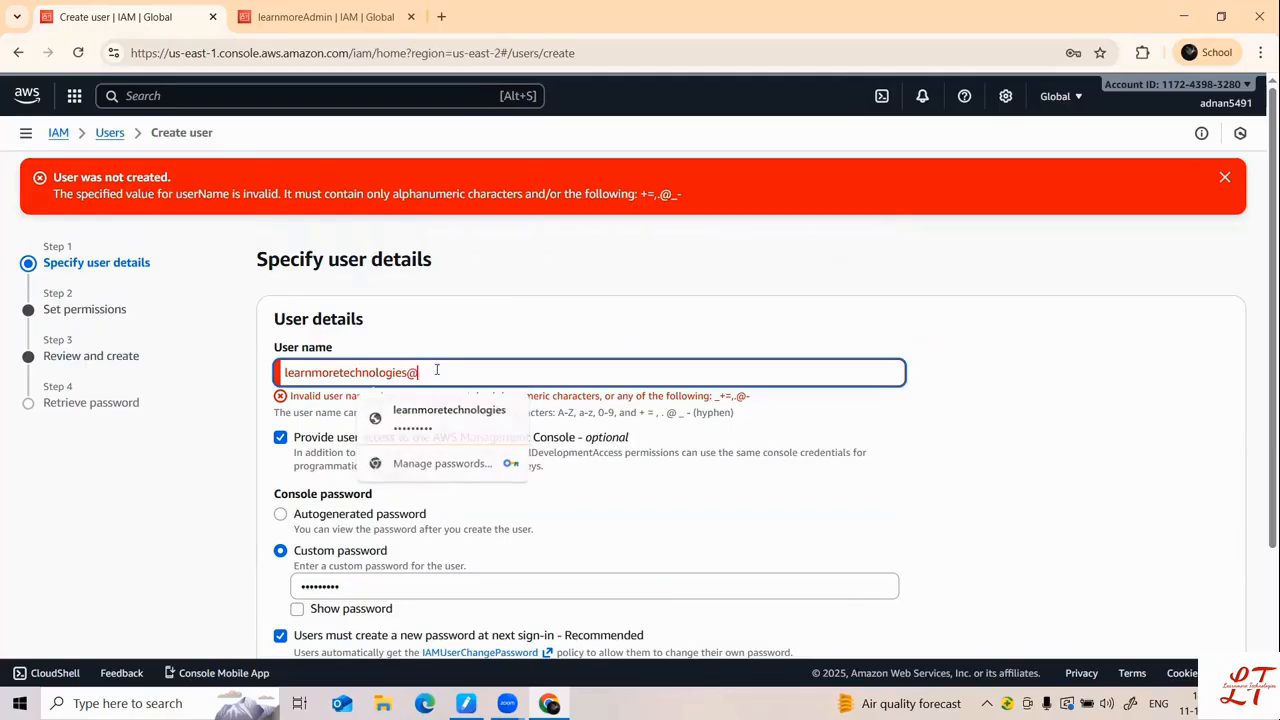
{"action": "key", "text": "BackSpace"}
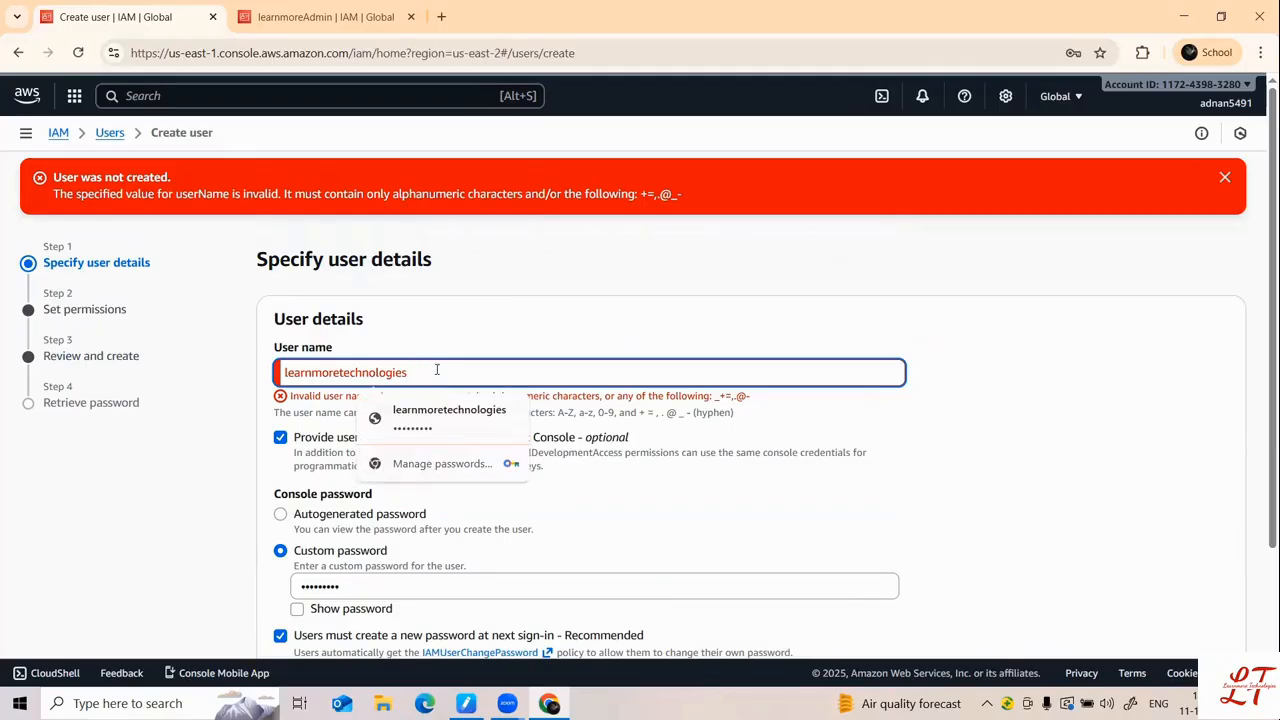
{"action": "key", "text": "BackSpace"}
{"action": "key", "text": "BackSpace"}
{"action": "key", "text": "BackSpace"}
{"action": "key", "text": "BackSpace"}
{"action": "key", "text": "BackSpace"}
{"action": "key", "text": "BackSpace"}
{"action": "type", "text": "123456549"}
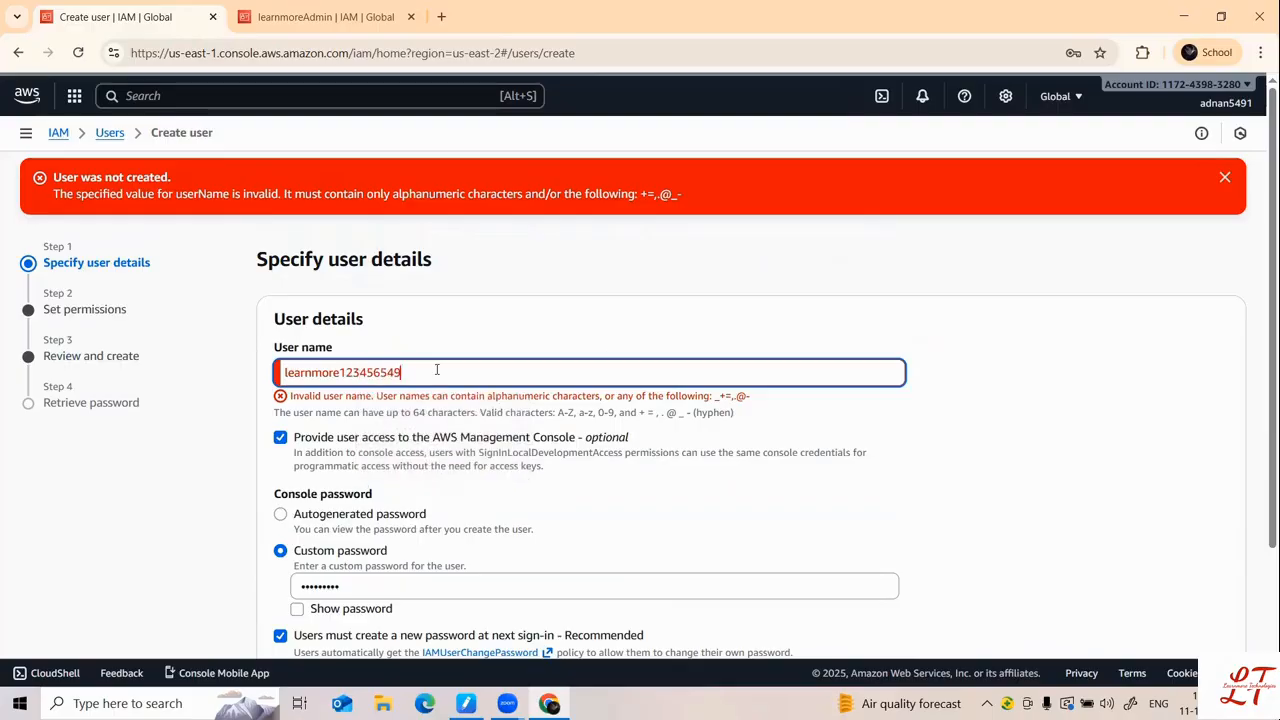
{"action": "key", "text": "BackSpace"}
{"action": "key", "text": "BackSpace"}
{"action": "key", "text": "BackSpace"}
{"action": "key", "text": "BackSpace"}
{"action": "key", "text": "BackSpace"}
{"action": "key", "text": "BackSpace"}
{"action": "key", "text": "BackSpace"}
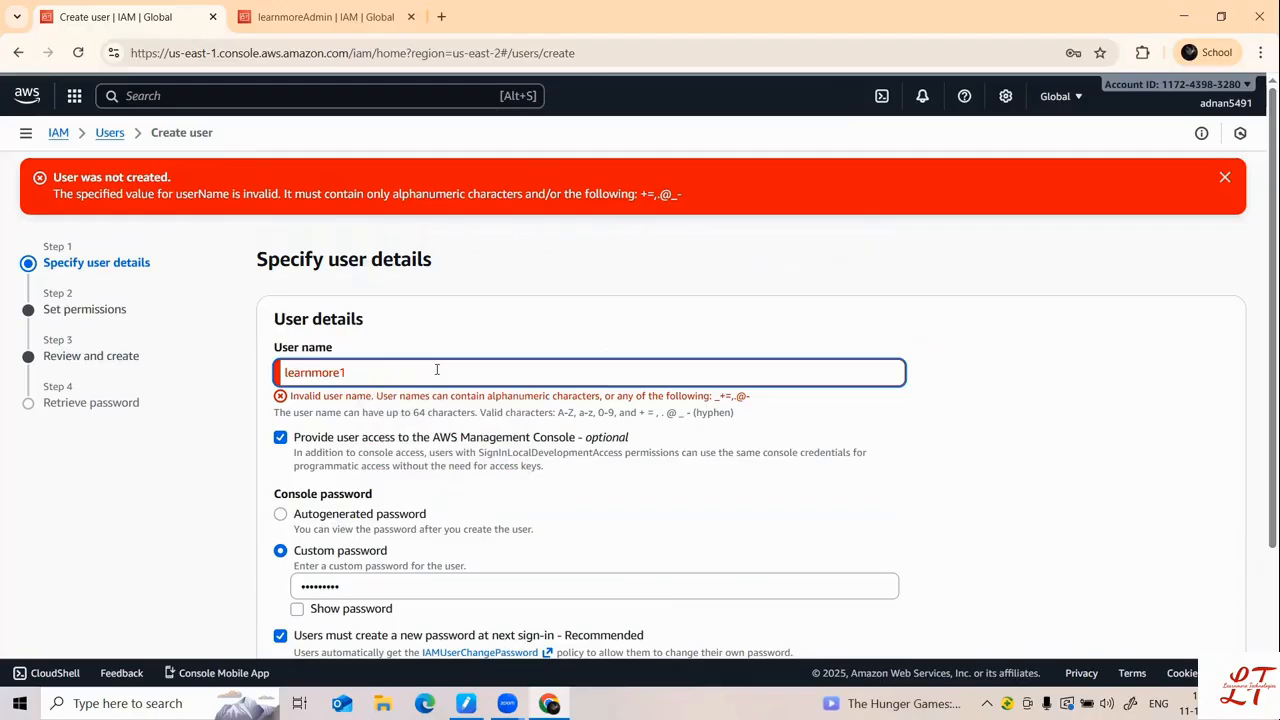
{"action": "key", "text": "BackSpace"}
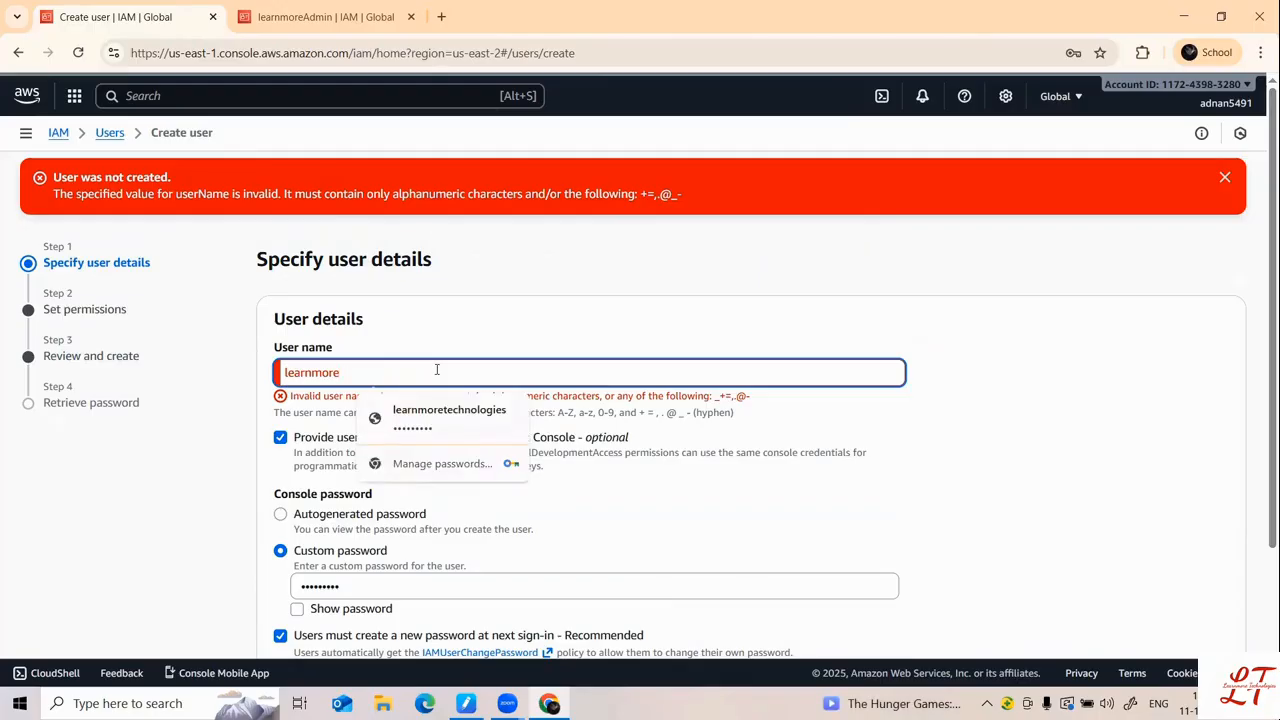
{"action": "type", "text": "@"}
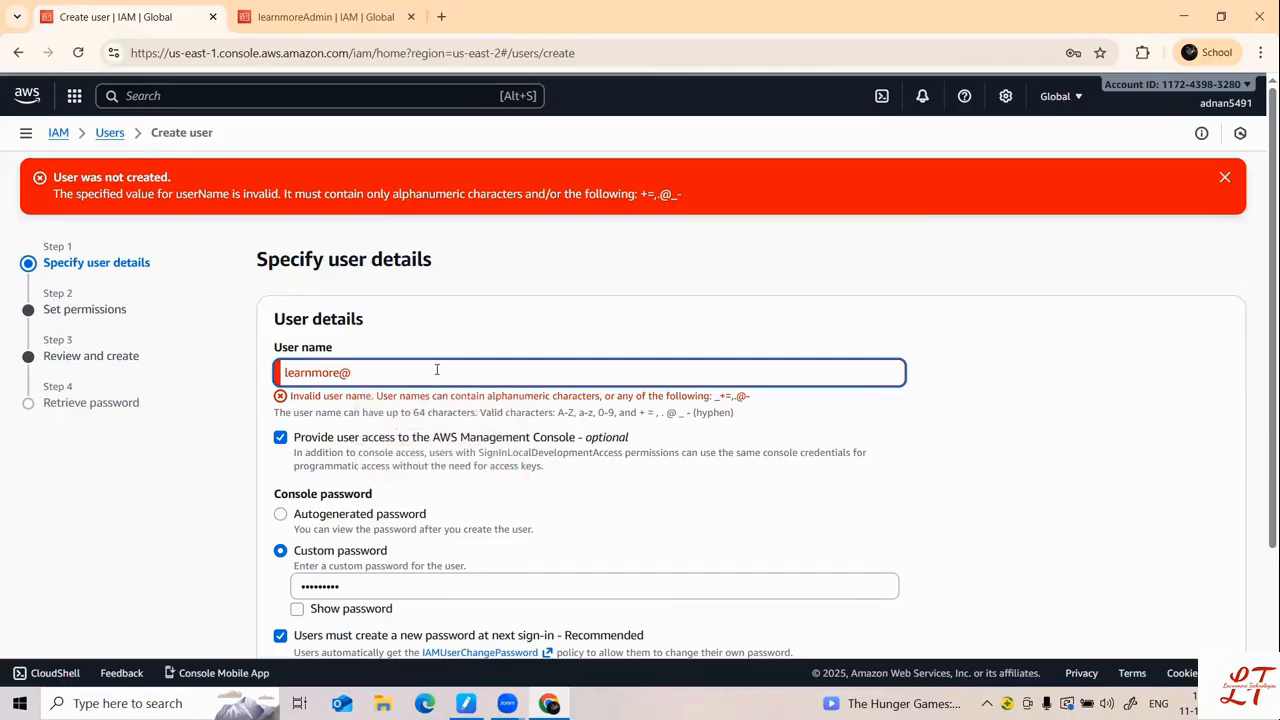
{"action": "type", "text": "5491"}
Step: Advance through permissions and review, then create user learnmore@5491
{"action": "scroll", "coordinate": [419, 365], "scroll_direction": "down", "scroll_amount": 2}
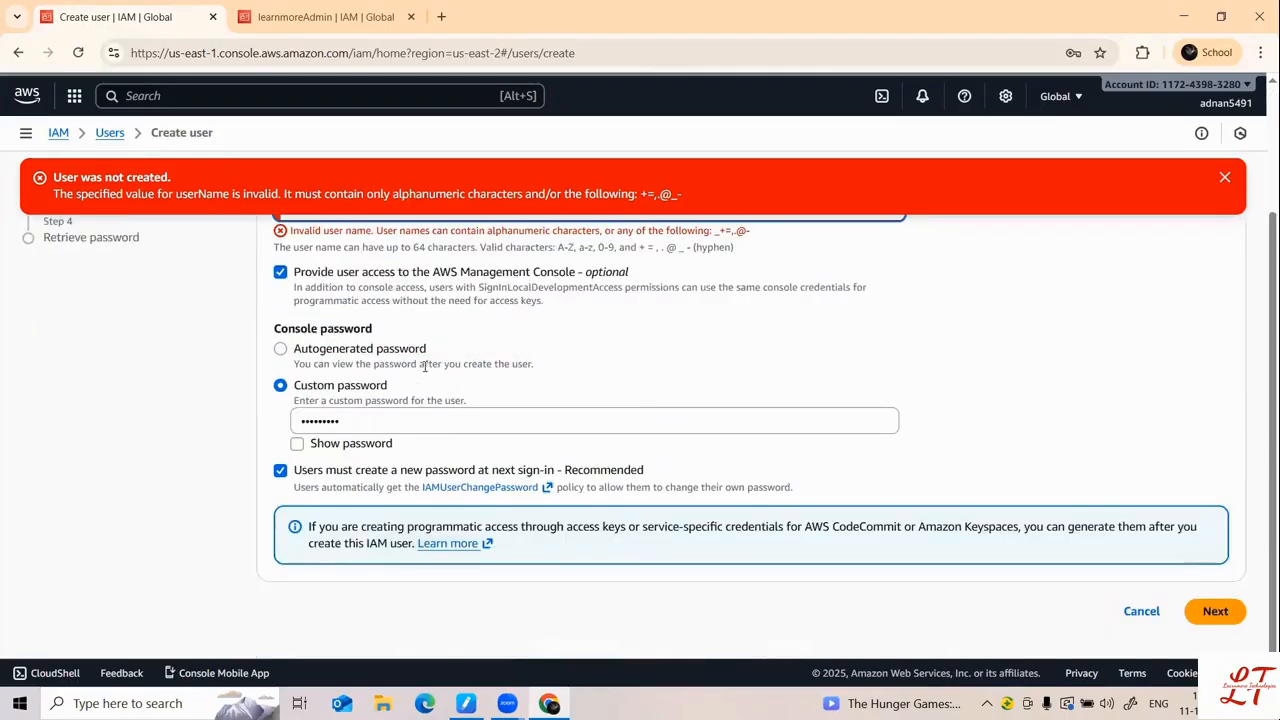
{"action": "left_click", "coordinate": [1218, 607]}
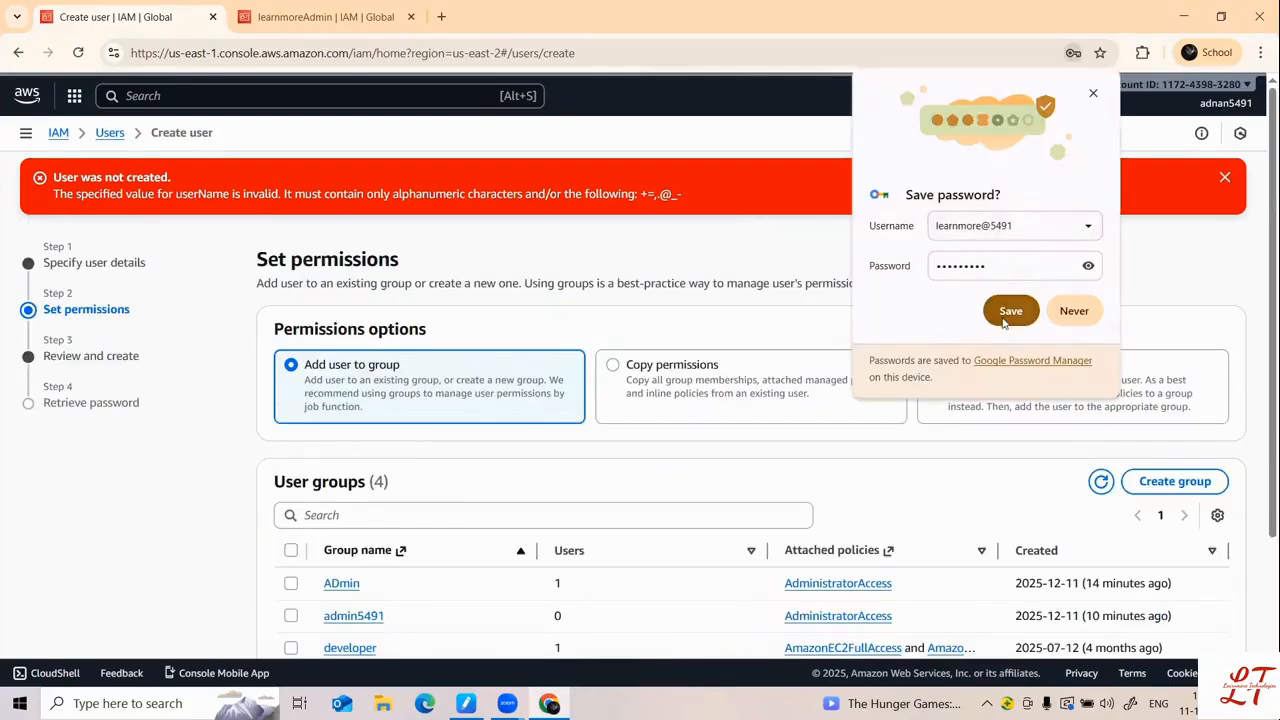
{"action": "left_click", "coordinate": [1006, 312]}
{"action": "scroll", "coordinate": [1004, 322], "scroll_direction": "down", "scroll_amount": 3}
{"action": "left_click", "coordinate": [1207, 612]}
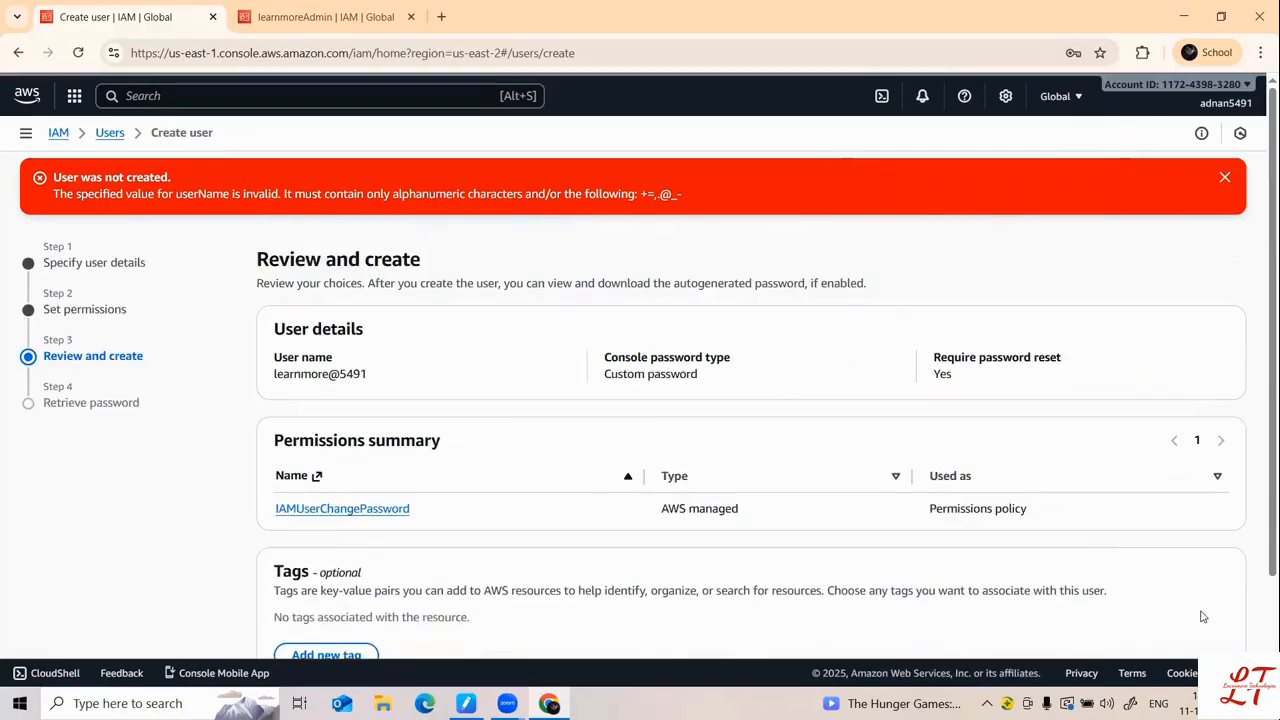
{"action": "scroll", "coordinate": [1085, 363], "scroll_direction": "down", "scroll_amount": 2}
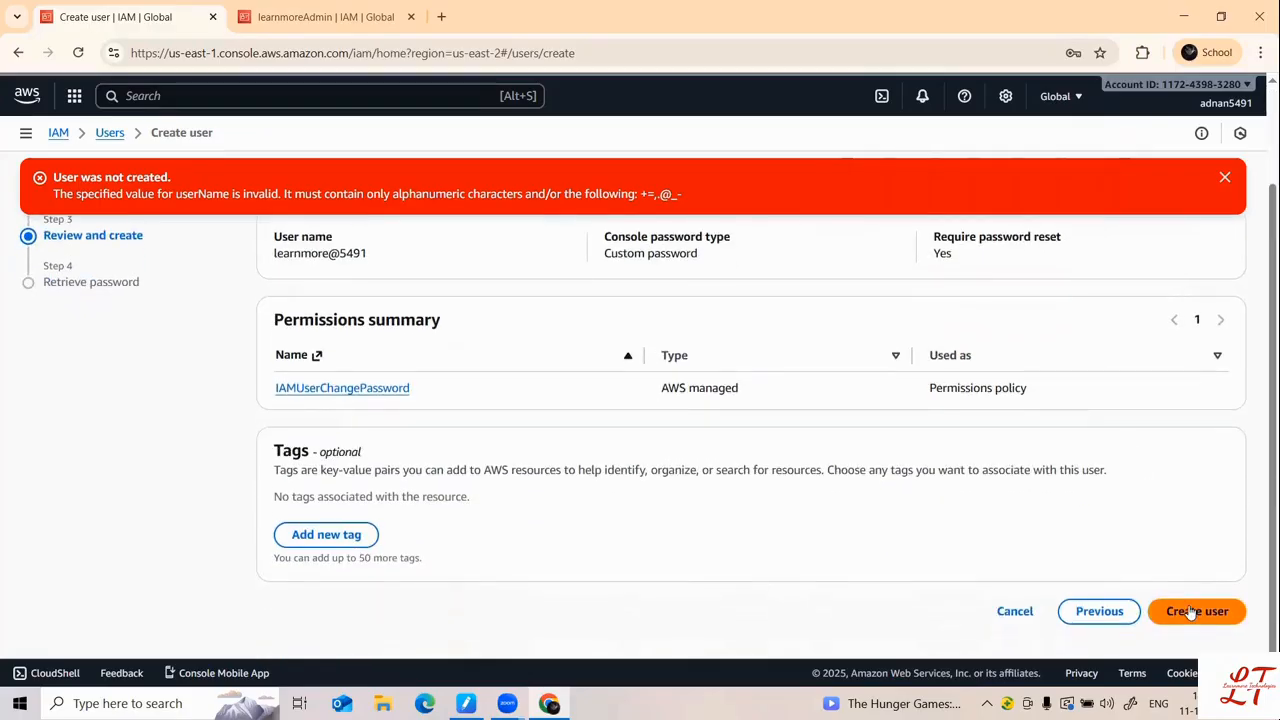
{"action": "left_click", "coordinate": [1191, 609]}
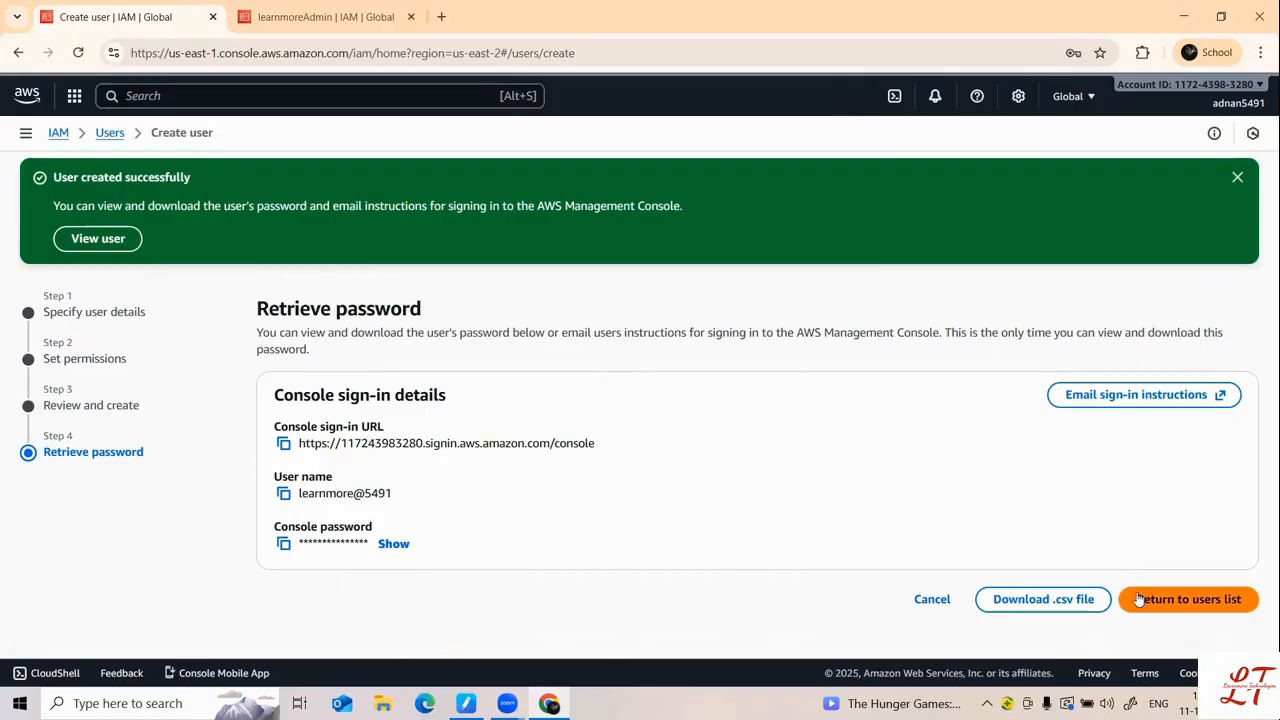
Step: Download the new user's sign-in credentials file and open the user's details page
{"action": "left_click", "coordinate": [1080, 598]}
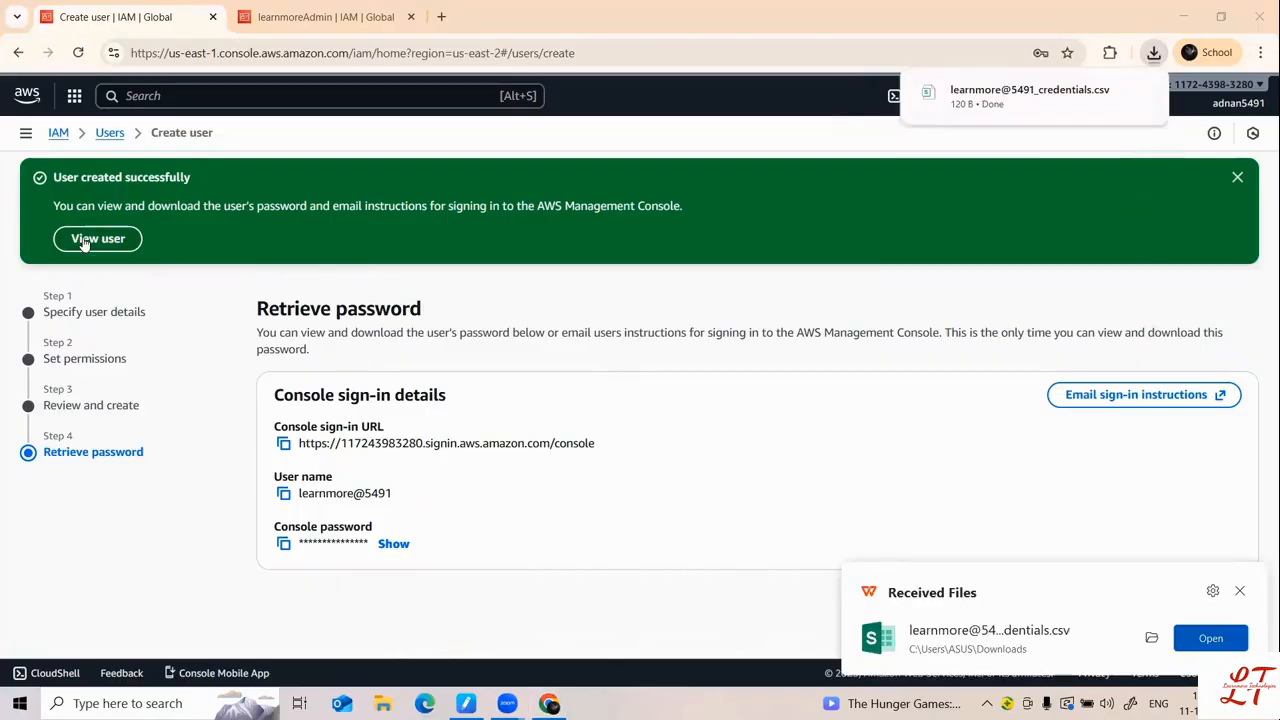
{"action": "left_click", "coordinate": [84, 240]}
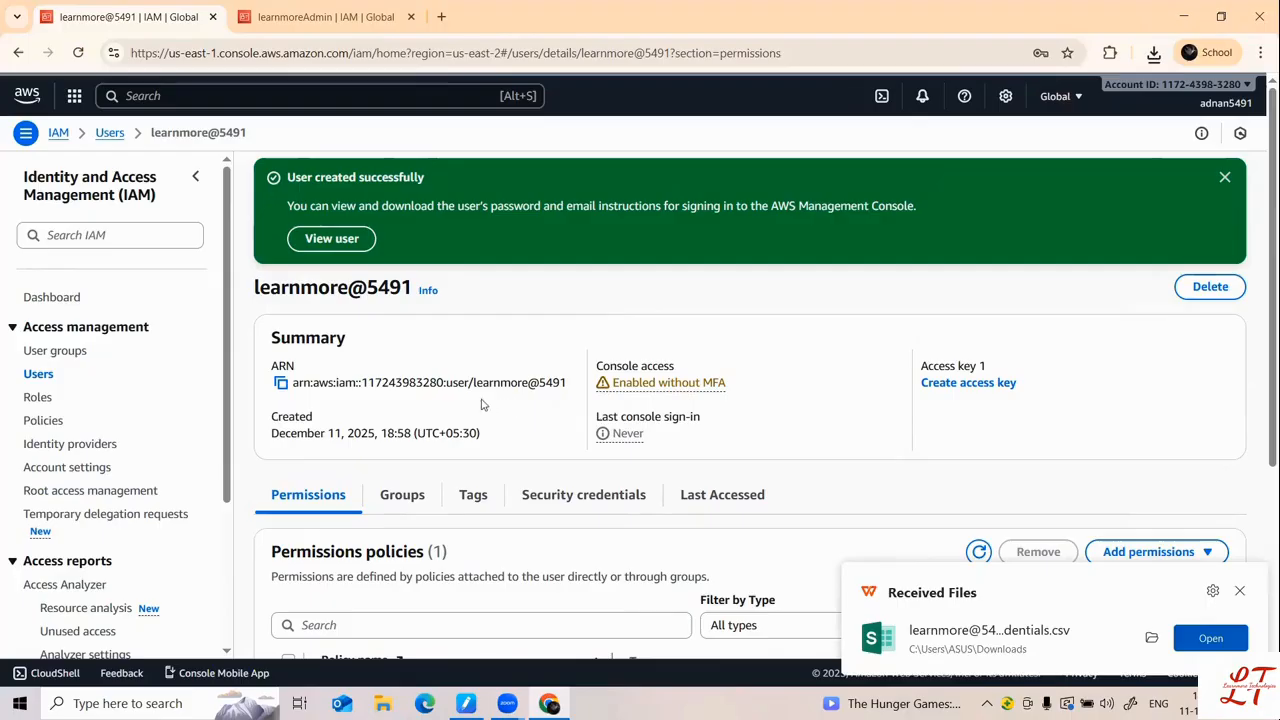
{"action": "scroll", "coordinate": [485, 425], "scroll_direction": "down", "scroll_amount": 3}
{"action": "scroll", "coordinate": [465, 430], "scroll_direction": "up", "scroll_amount": 2}
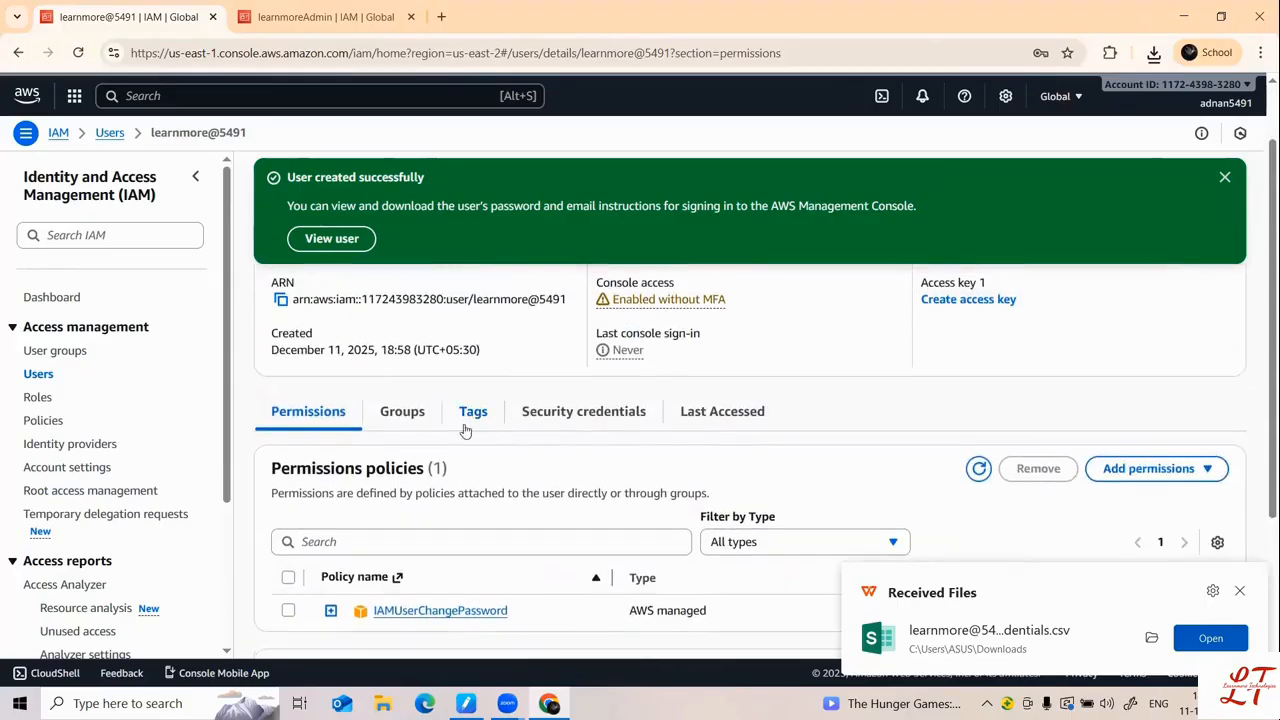
Step: Copy the console sign-in link from Security credentials and open a new Edge window
{"action": "left_click", "coordinate": [582, 422]}
{"action": "scroll", "coordinate": [437, 440], "scroll_direction": "down", "scroll_amount": 3}
{"action": "scroll", "coordinate": [437, 440], "scroll_direction": "up", "scroll_amount": 2}
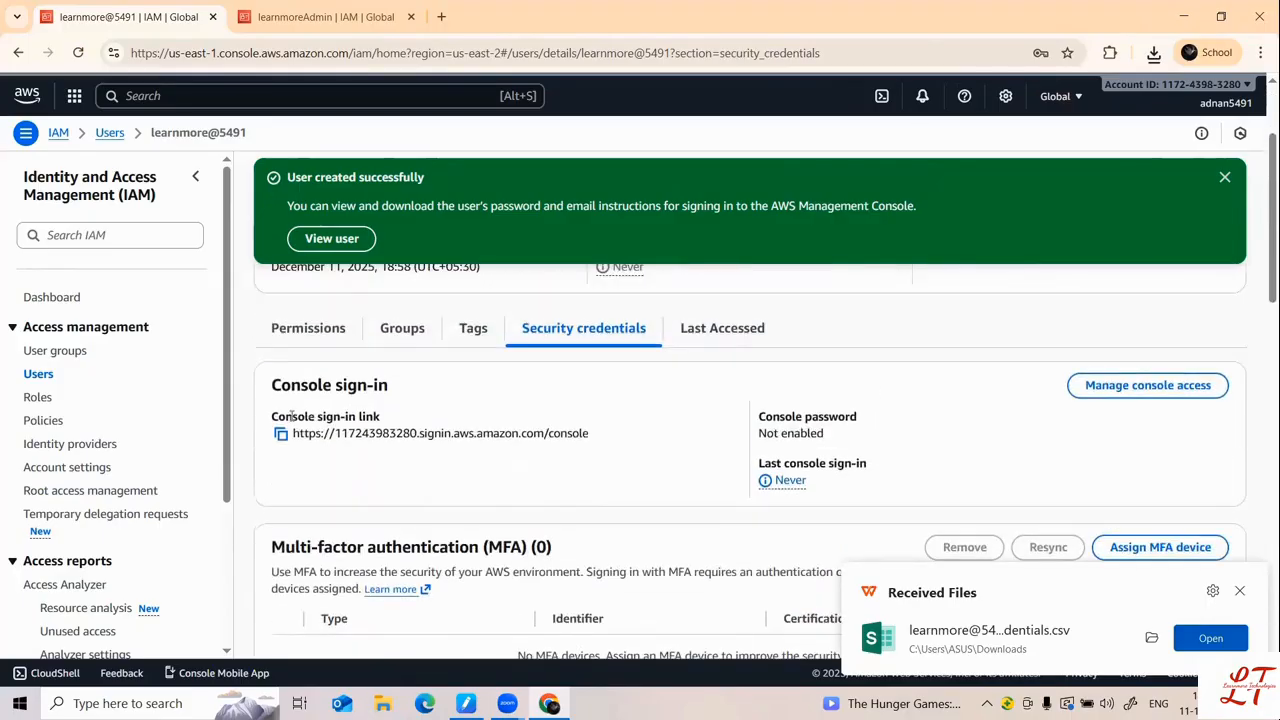
{"action": "left_click", "coordinate": [281, 433]}
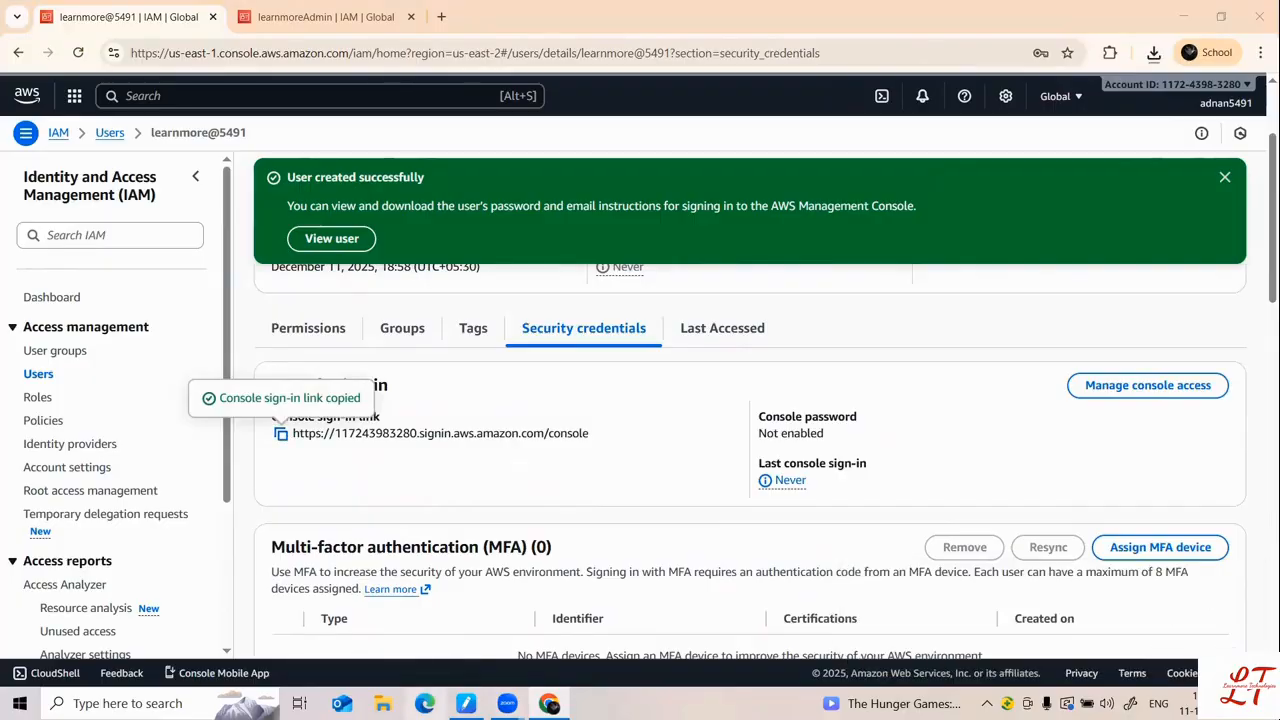
{"action": "right_click", "coordinate": [425, 700]}
{"action": "left_click", "coordinate": [388, 642]}
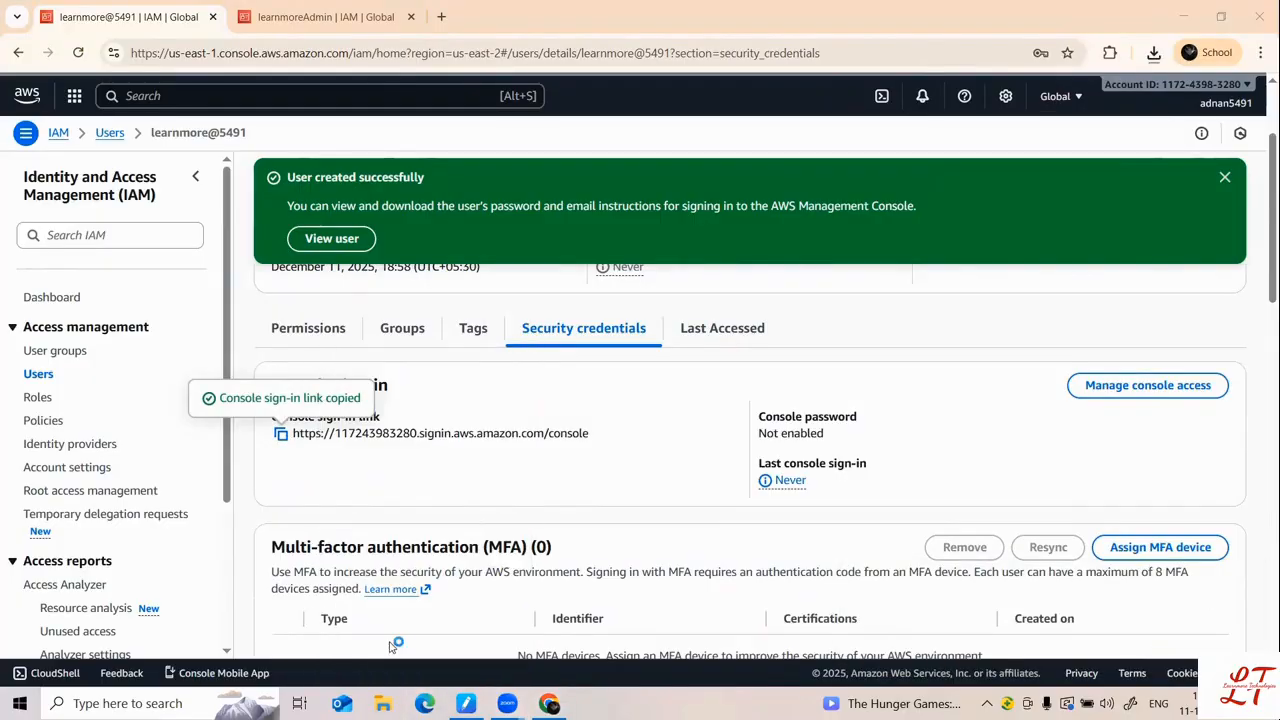
Step: Load the copied console sign-in link in the new window, then return to the user's details
{"action": "key", "text": "ctrl+v"}
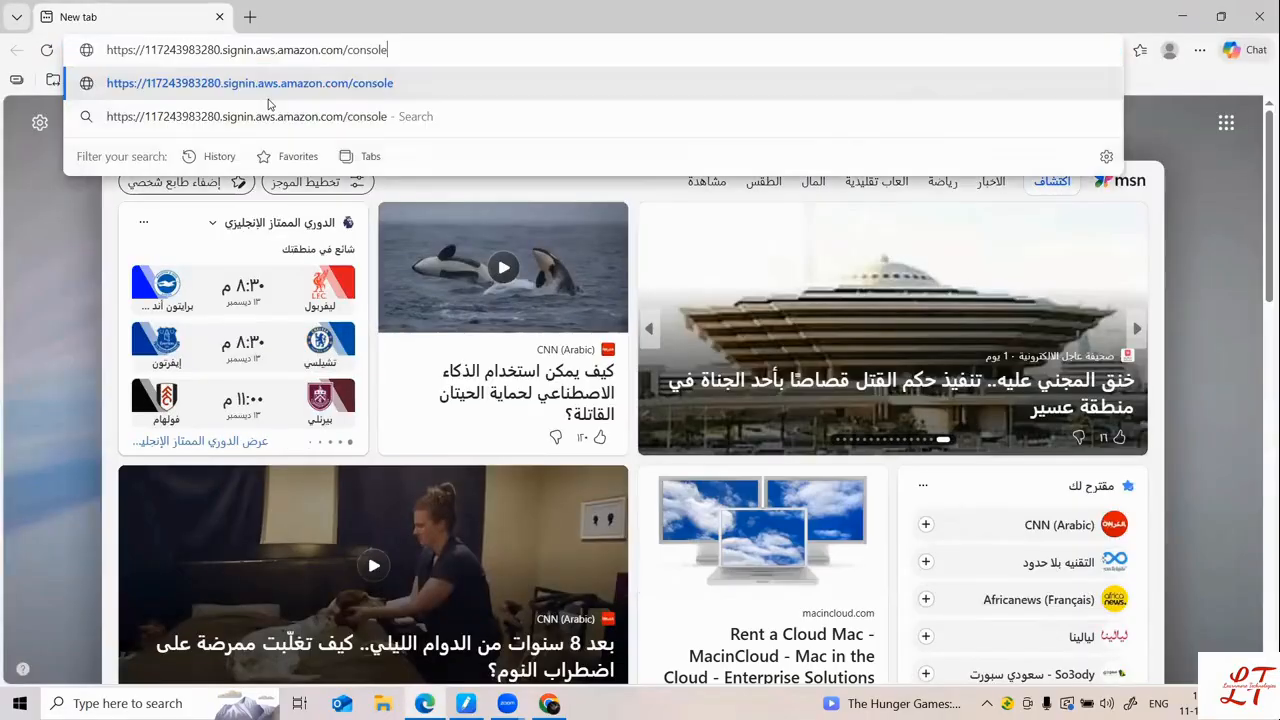
{"action": "key", "text": "Return"}
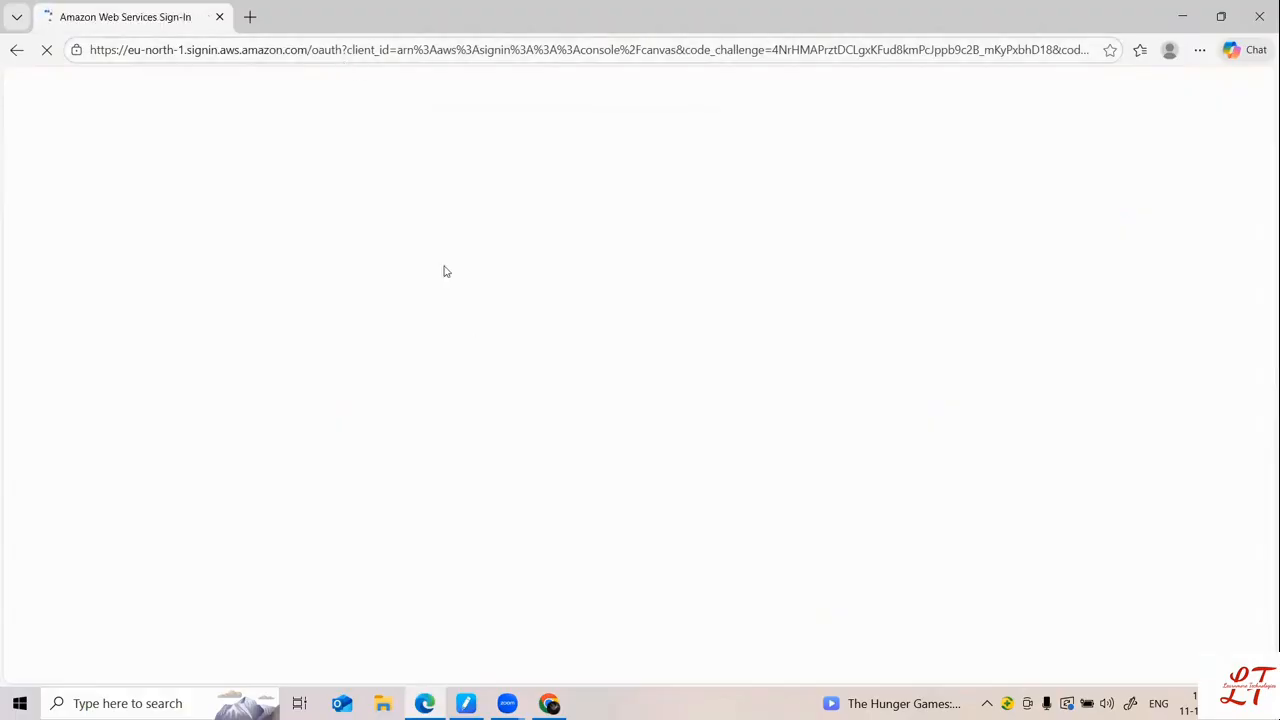
{"action": "left_click", "coordinate": [549, 703]}
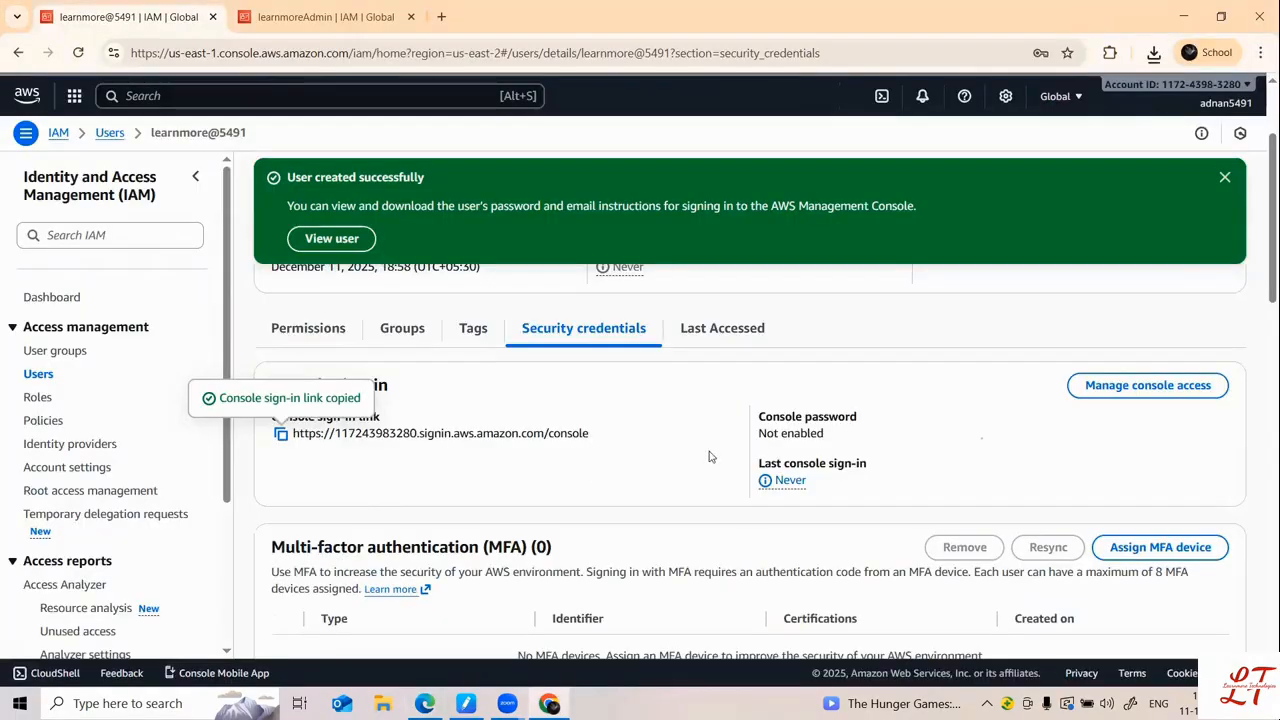
{"action": "scroll", "coordinate": [589, 440], "scroll_direction": "down", "scroll_amount": 2}
{"action": "scroll", "coordinate": [591, 442], "scroll_direction": "up", "scroll_amount": 4}
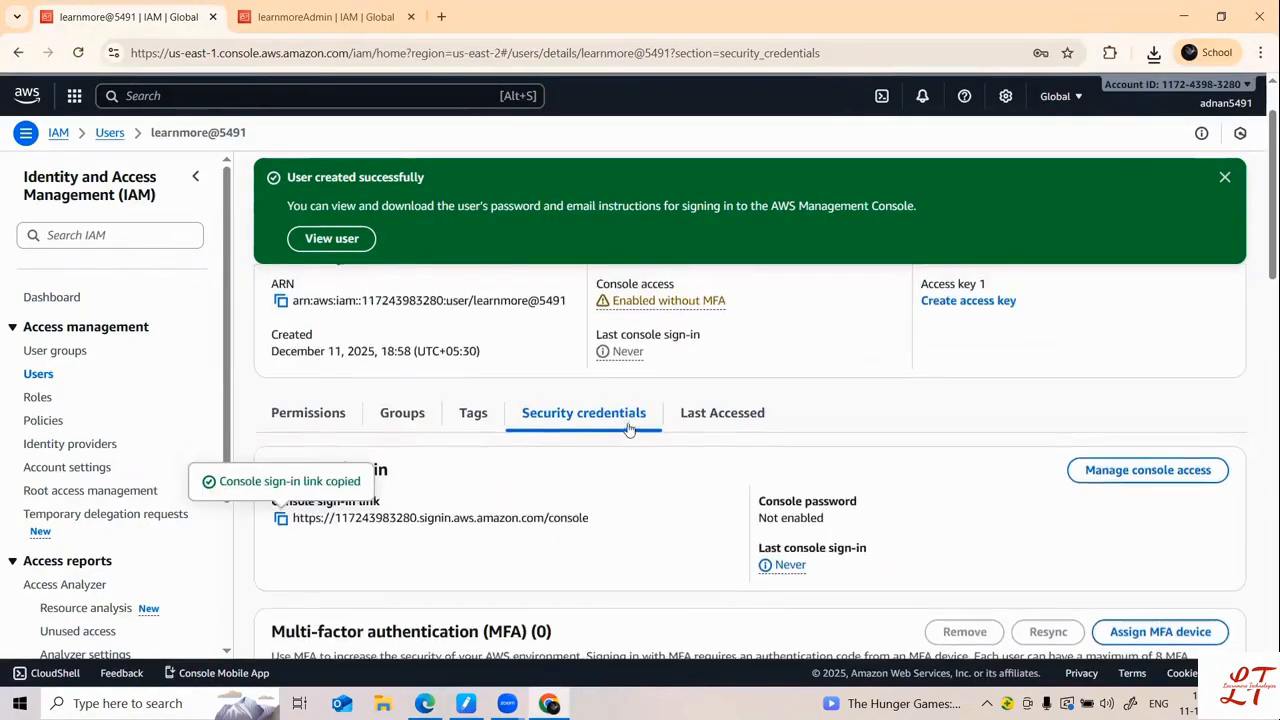
{"action": "scroll", "coordinate": [299, 389], "scroll_direction": "down", "scroll_amount": 3}
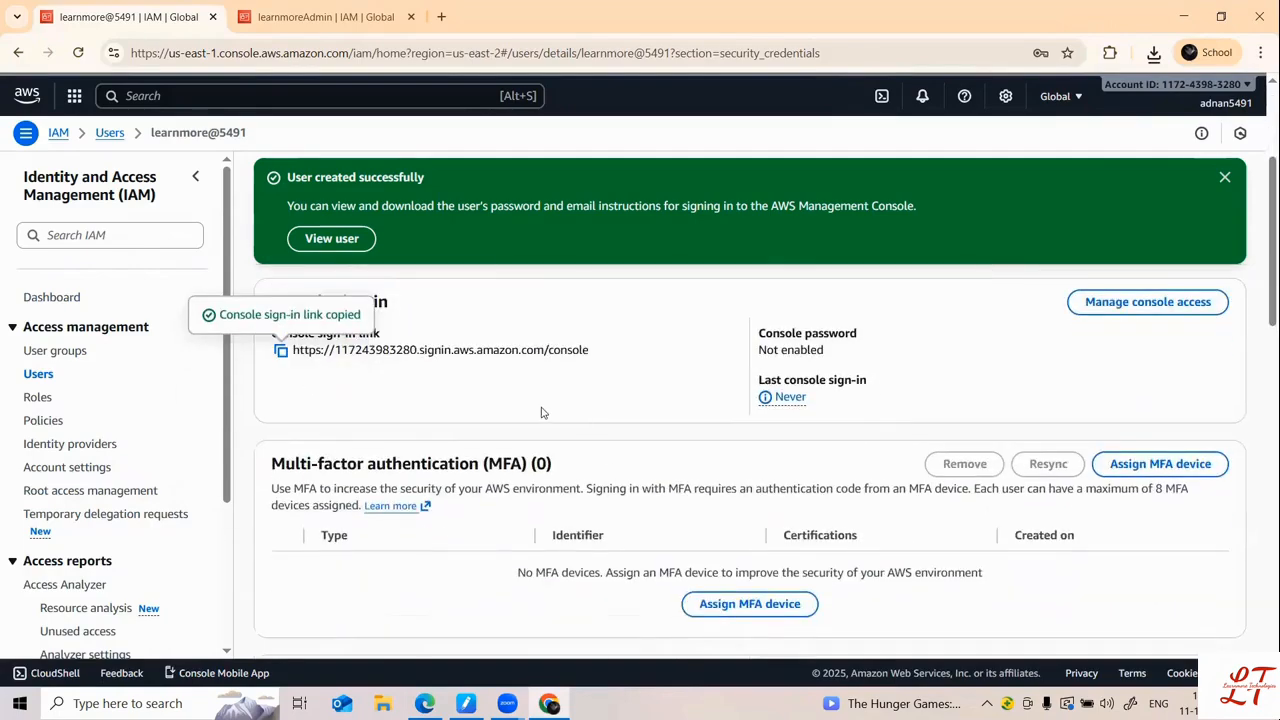
{"action": "scroll", "coordinate": [680, 411], "scroll_direction": "up", "scroll_amount": 3}
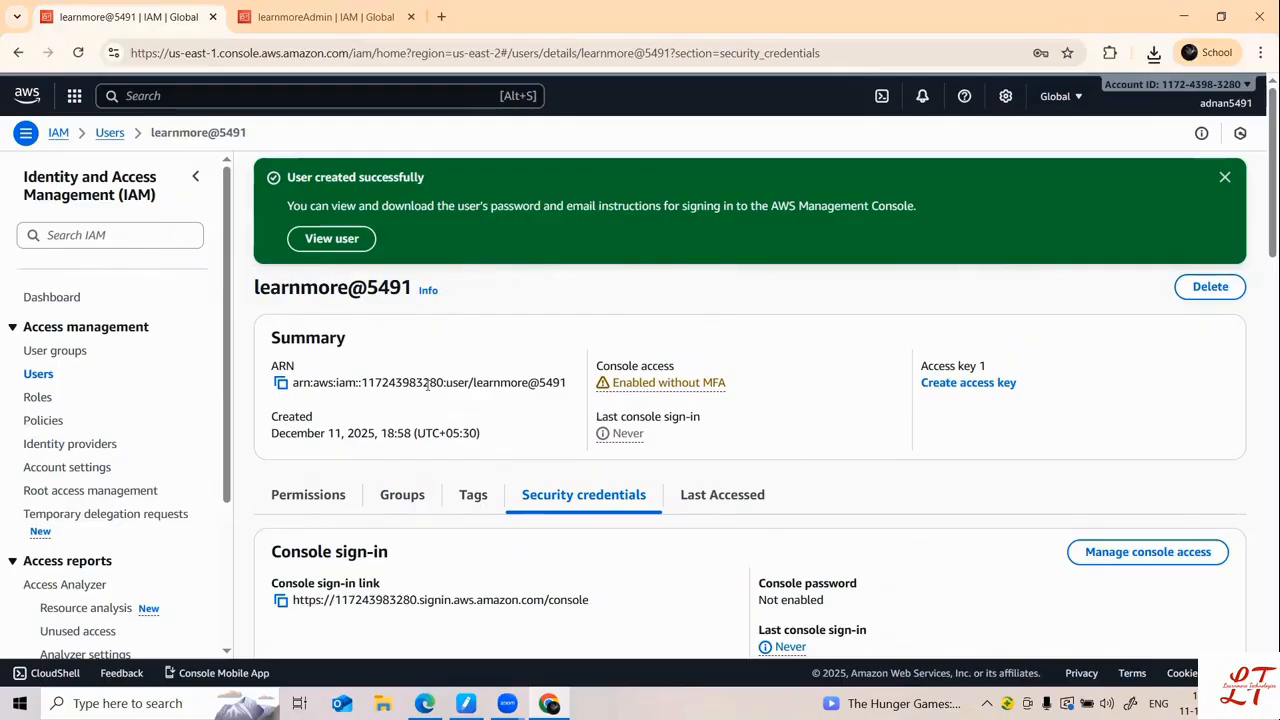
Step: Review the user's permissions policies, groups and security credentials
{"action": "left_click", "coordinate": [329, 500]}
{"action": "scroll", "coordinate": [400, 500], "scroll_direction": "down", "scroll_amount": 2}
{"action": "scroll", "coordinate": [401, 501], "scroll_direction": "up", "scroll_amount": 2}
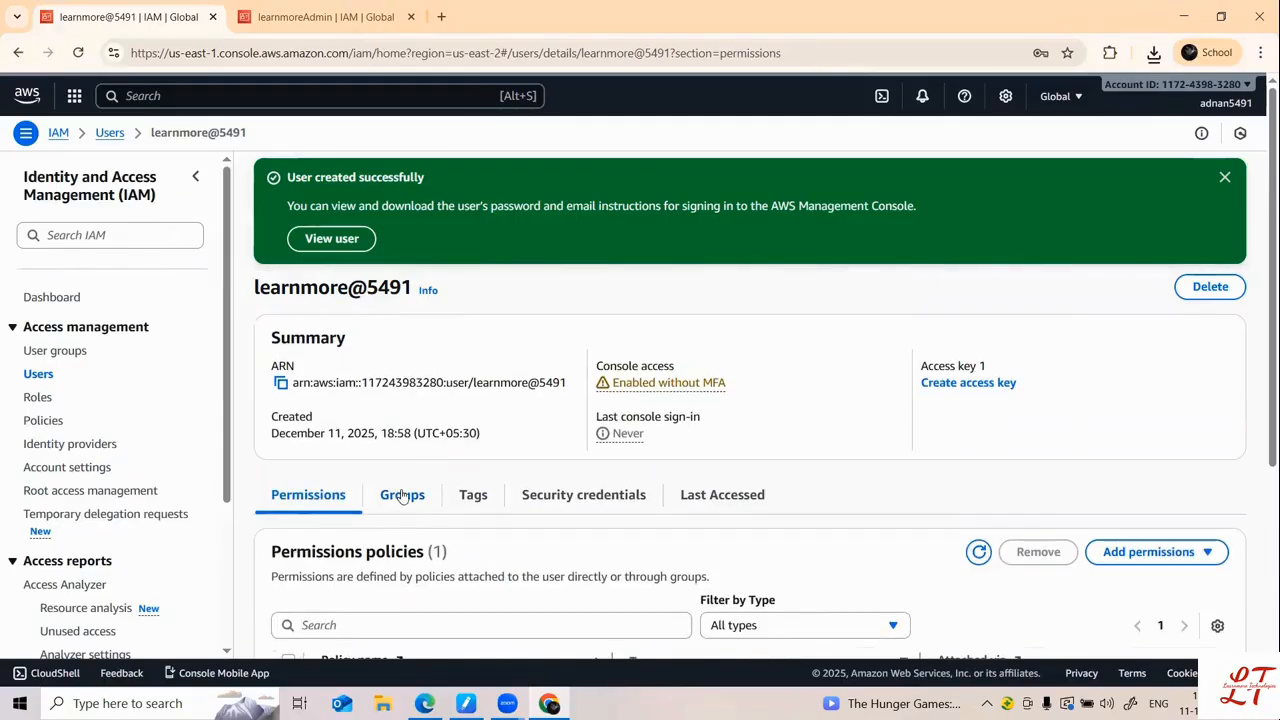
{"action": "left_click", "coordinate": [403, 497]}
{"action": "left_click", "coordinate": [537, 496]}
{"action": "scroll", "coordinate": [540, 497], "scroll_direction": "down", "scroll_amount": 2}
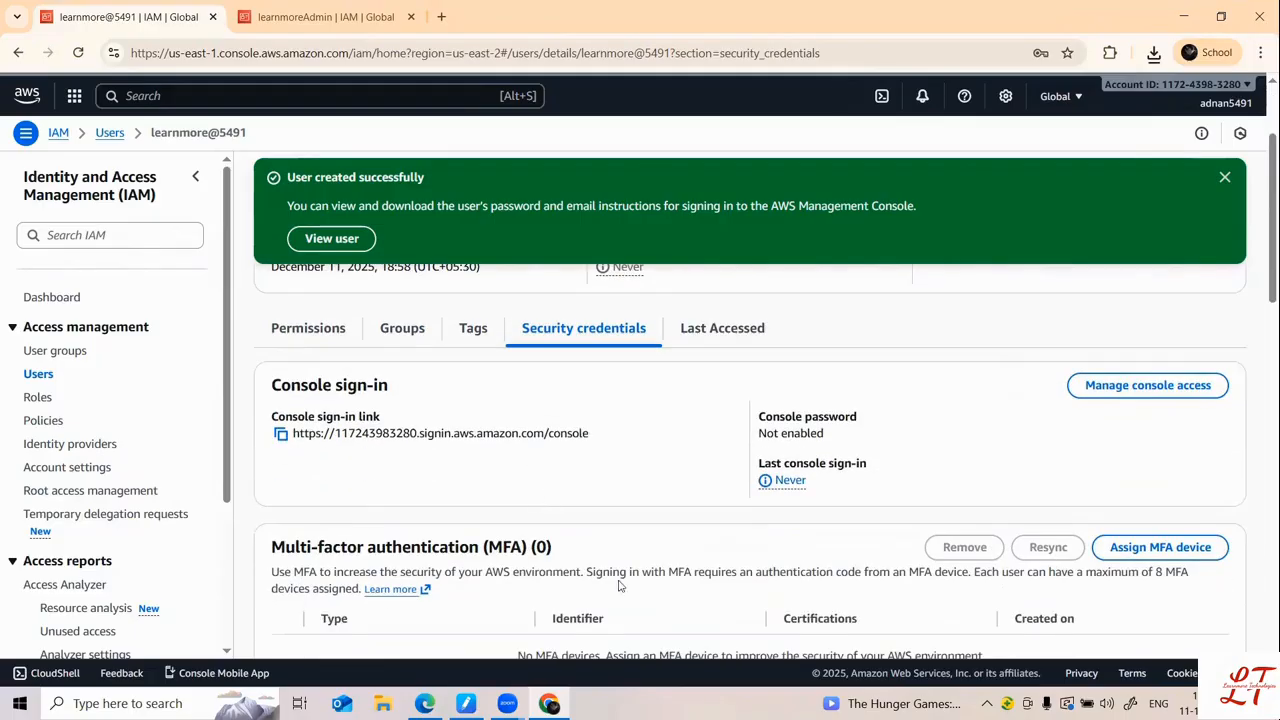
{"action": "scroll", "coordinate": [596, 572], "scroll_direction": "down", "scroll_amount": 3}
{"action": "scroll", "coordinate": [596, 572], "scroll_direction": "up", "scroll_amount": 5}
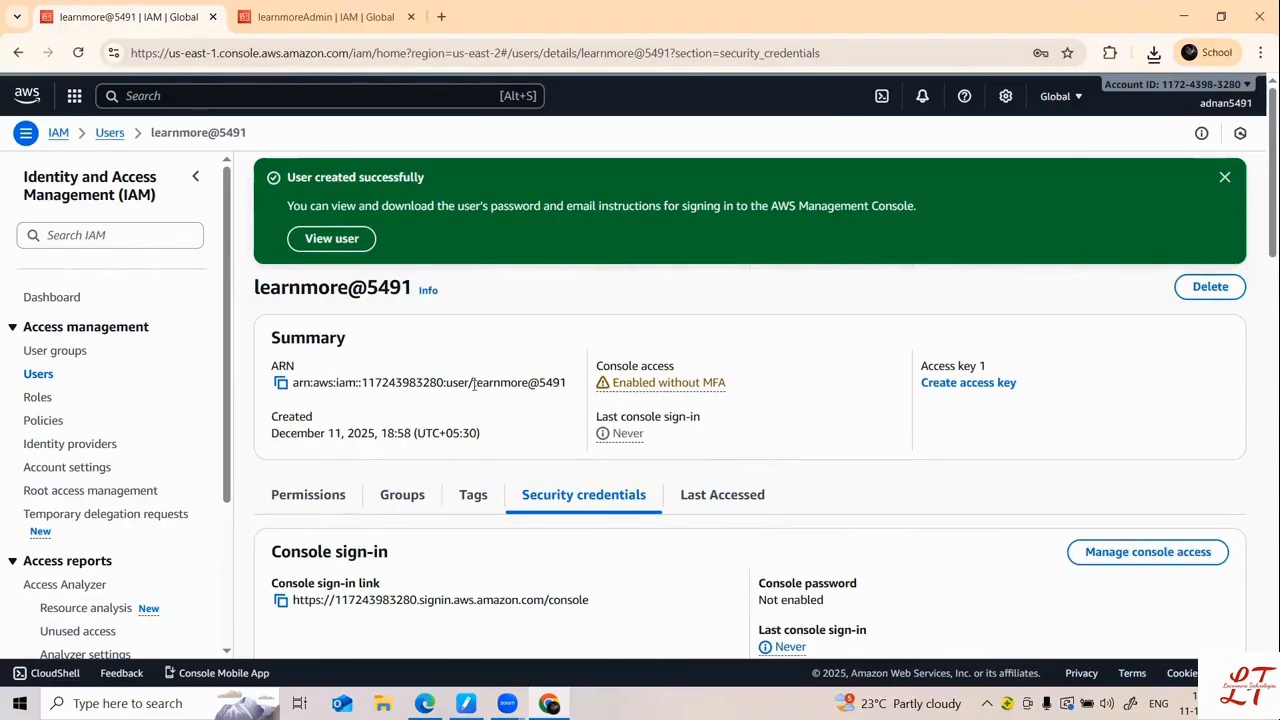
Step: Copy the user name from the end of the ARN and switch to the sign-in window
{"action": "left_click_drag", "start_coordinate": [474, 384], "coordinate": [573, 390]}
{"action": "right_click", "coordinate": [557, 390]}
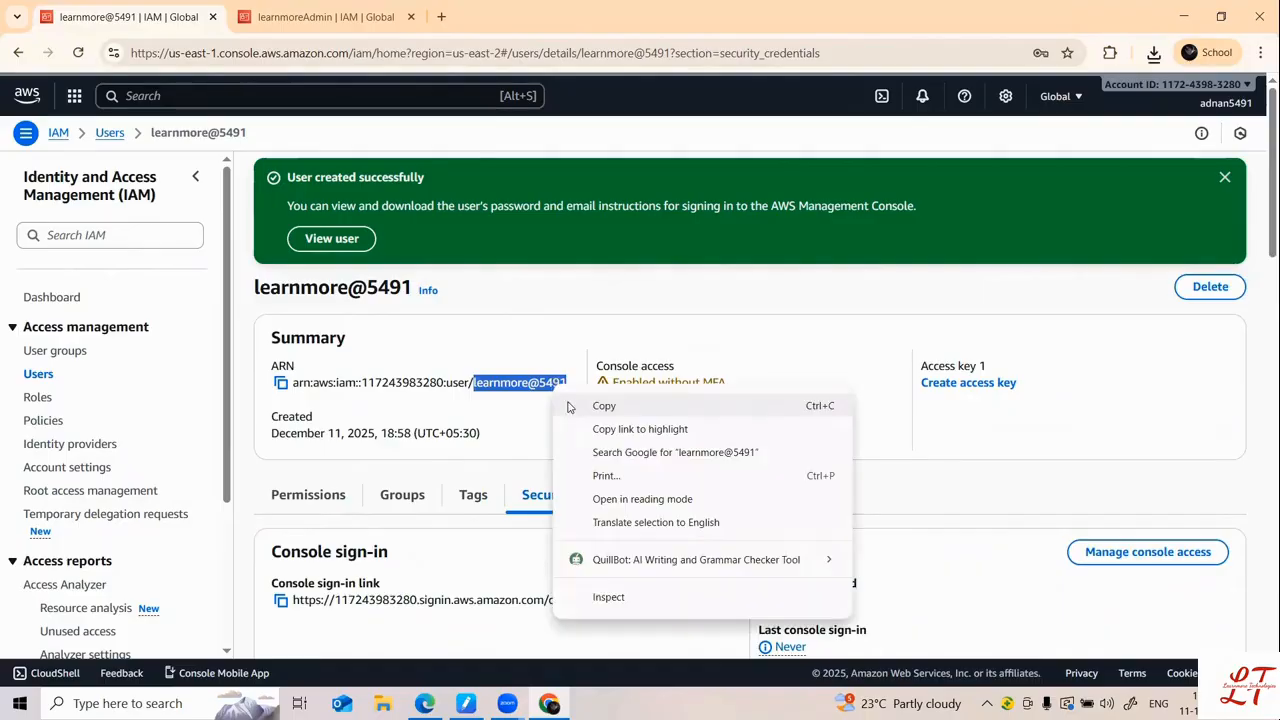
{"action": "left_click", "coordinate": [603, 406]}
{"action": "left_click", "coordinate": [320, 17]}
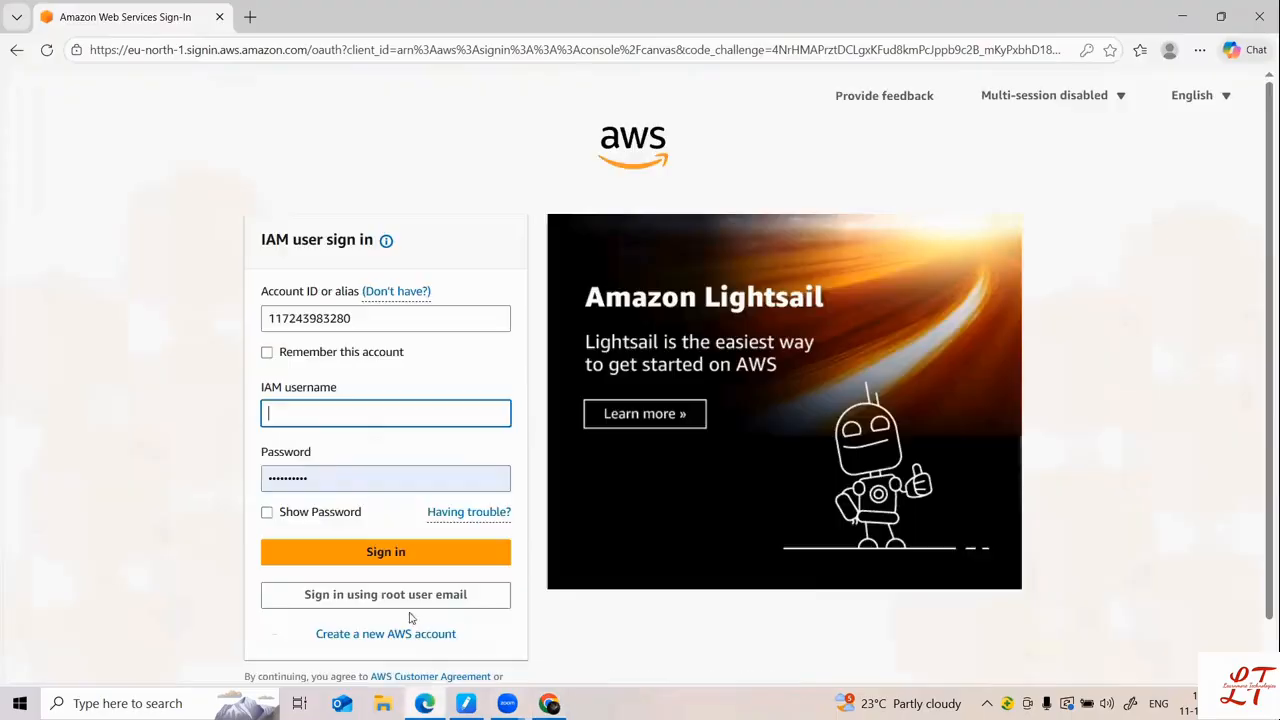
{"action": "left_click", "coordinate": [425, 703]}
Step: Paste the copied user name as IAM username and submit the sign-in form
{"action": "left_click", "coordinate": [314, 413]}
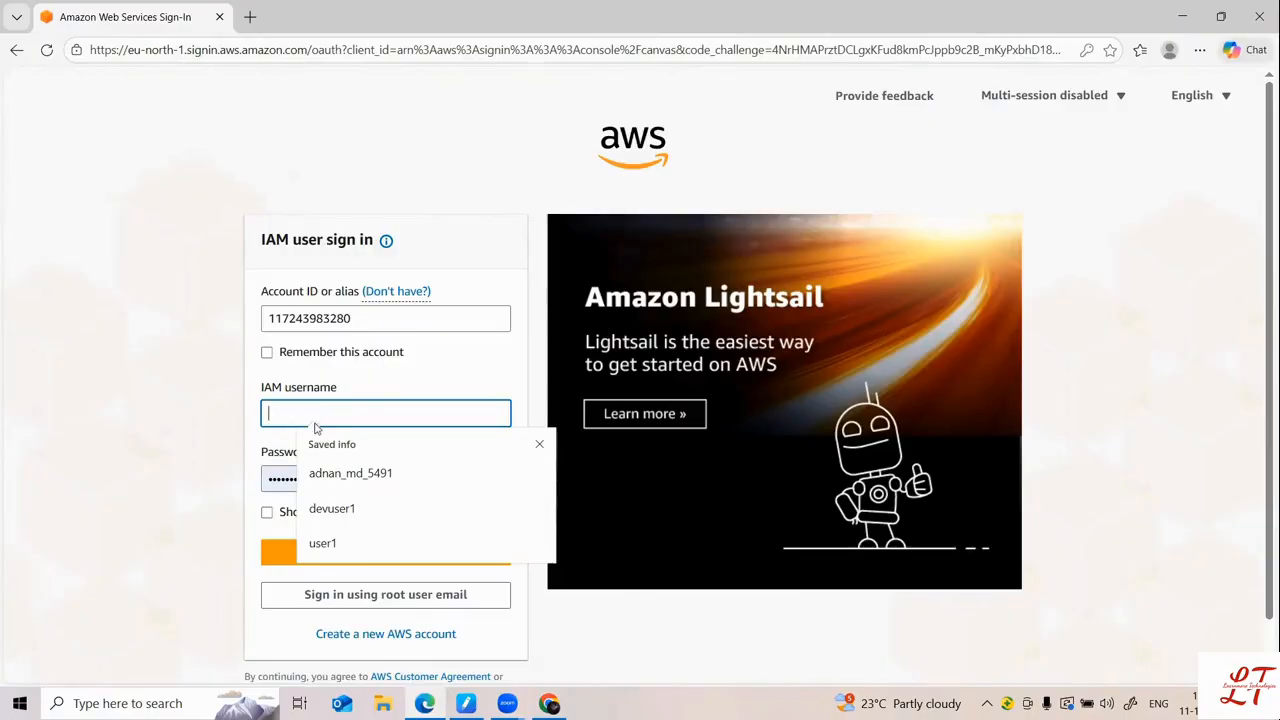
{"action": "right_click", "coordinate": [301, 413]}
{"action": "left_click", "coordinate": [343, 246]}
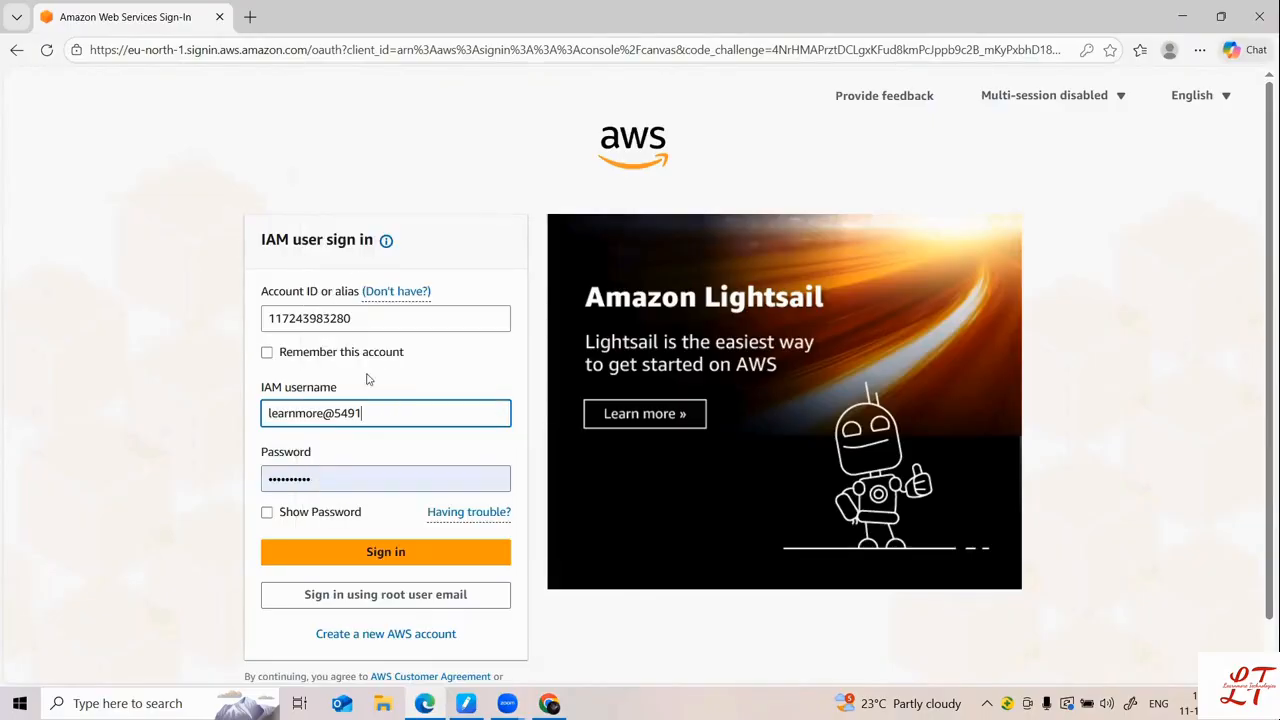
{"action": "left_click", "coordinate": [354, 468]}
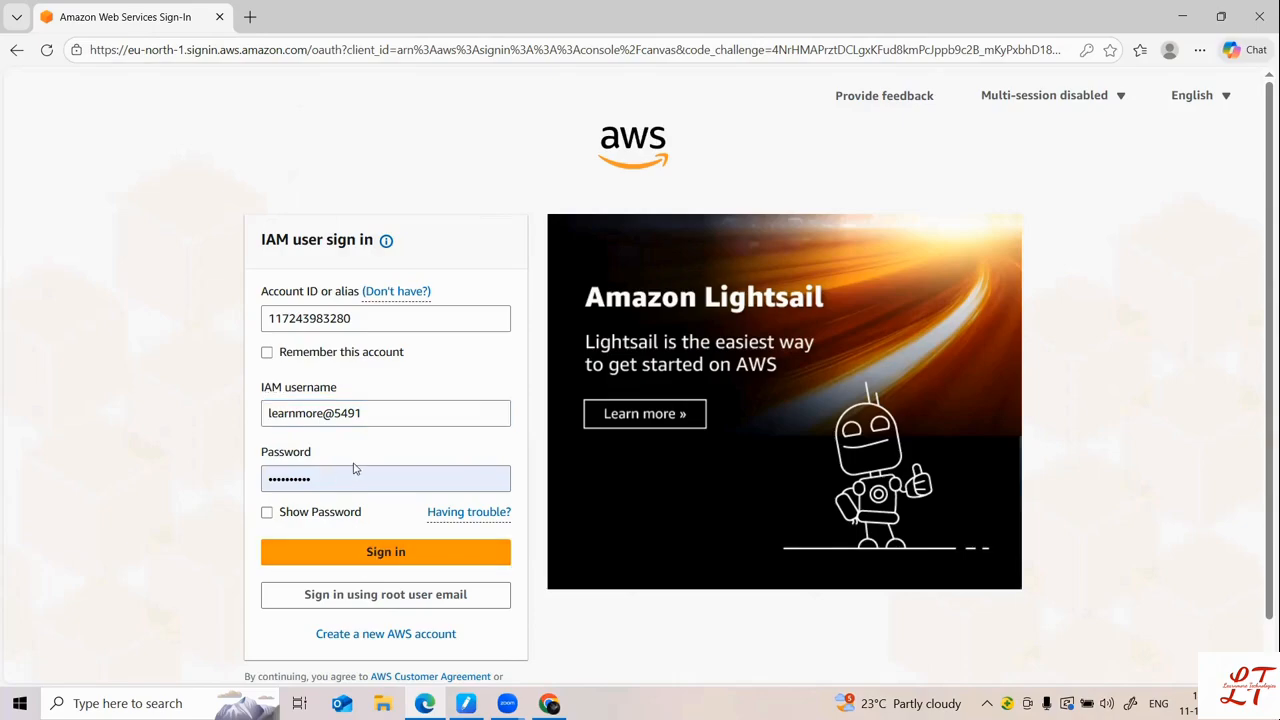
{"action": "key", "text": "Return"}
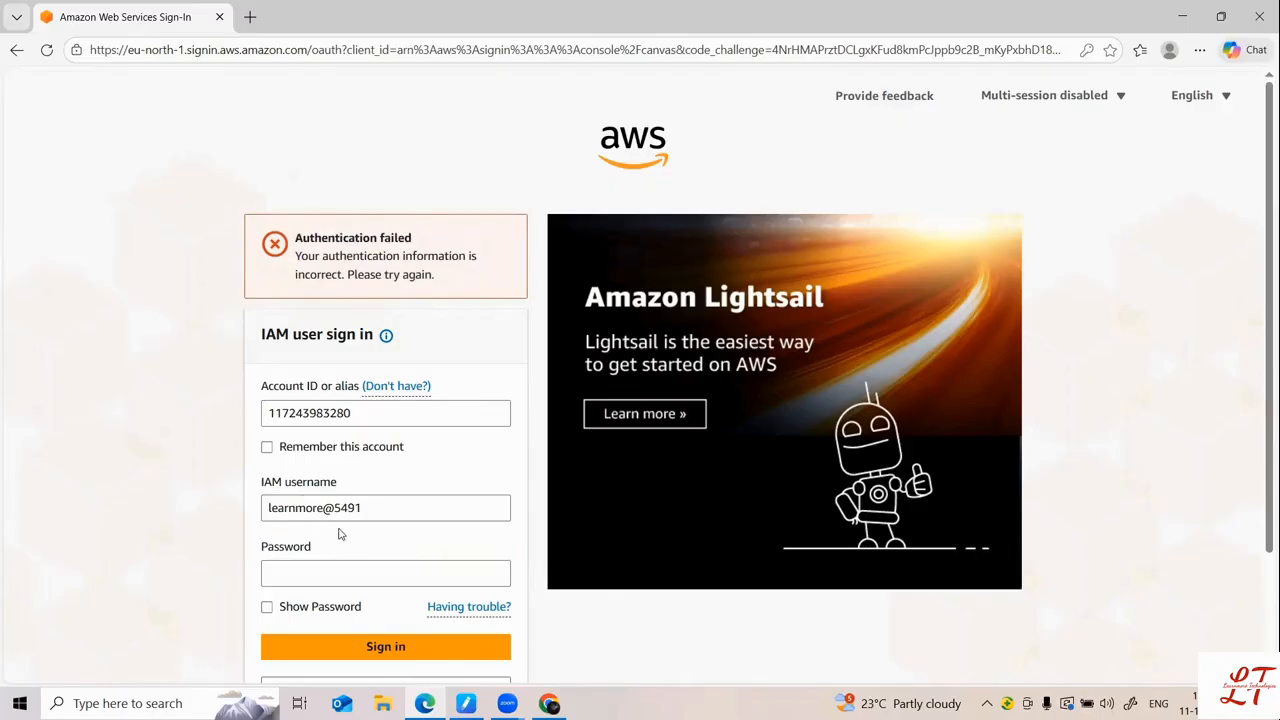
Step: After the authentication failure, re-enter the user's password and sign in again
{"action": "left_click", "coordinate": [340, 561]}
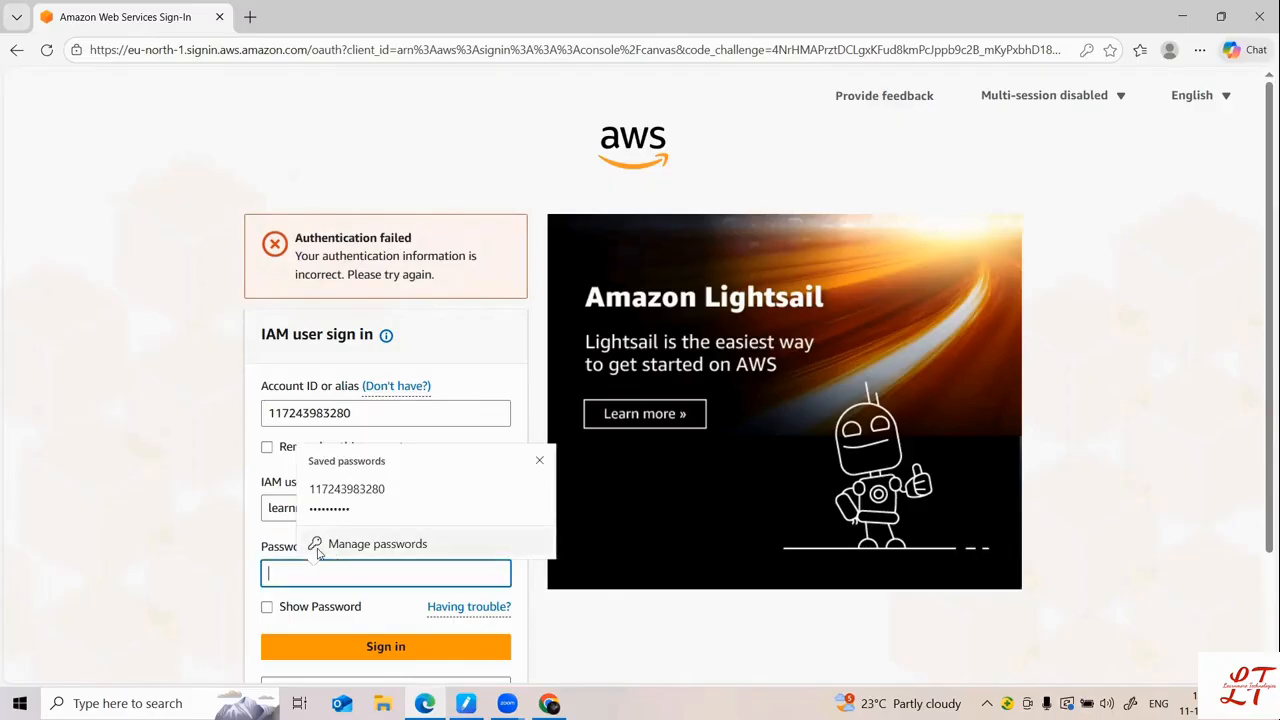
{"action": "type", "text": "L"}
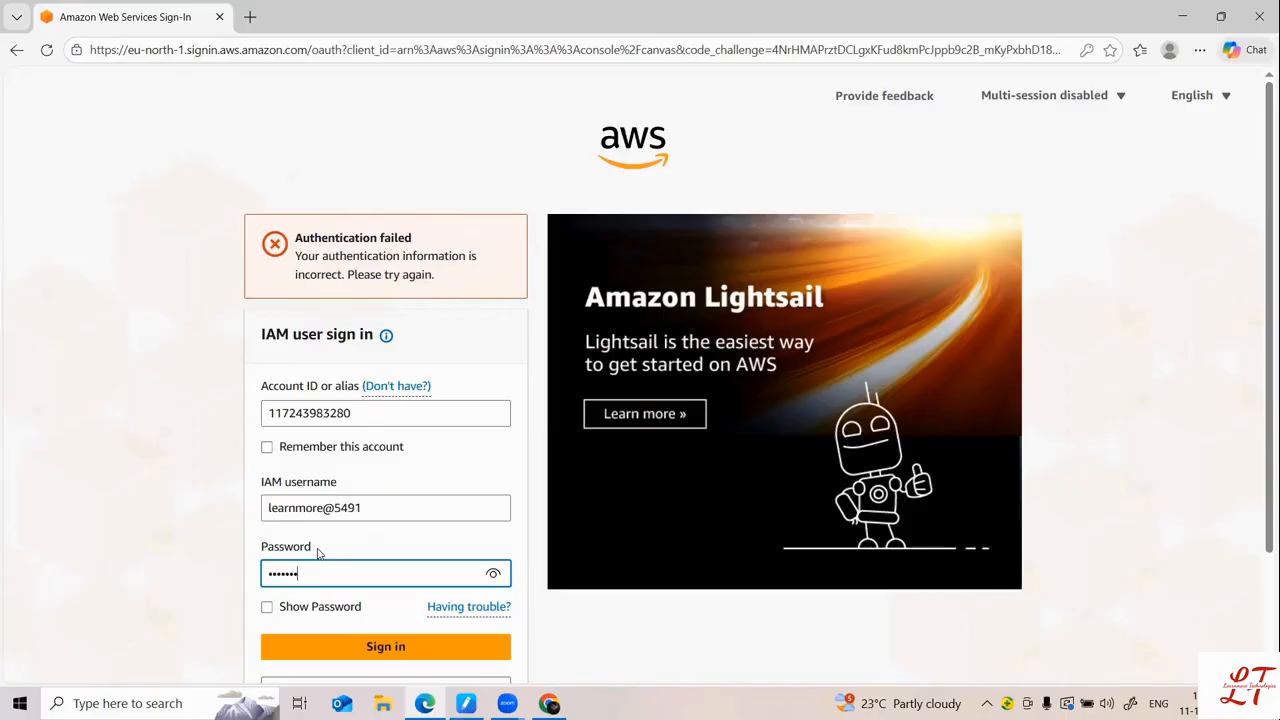
{"action": "key", "text": "Return"}
{"action": "key", "text": "Return"}
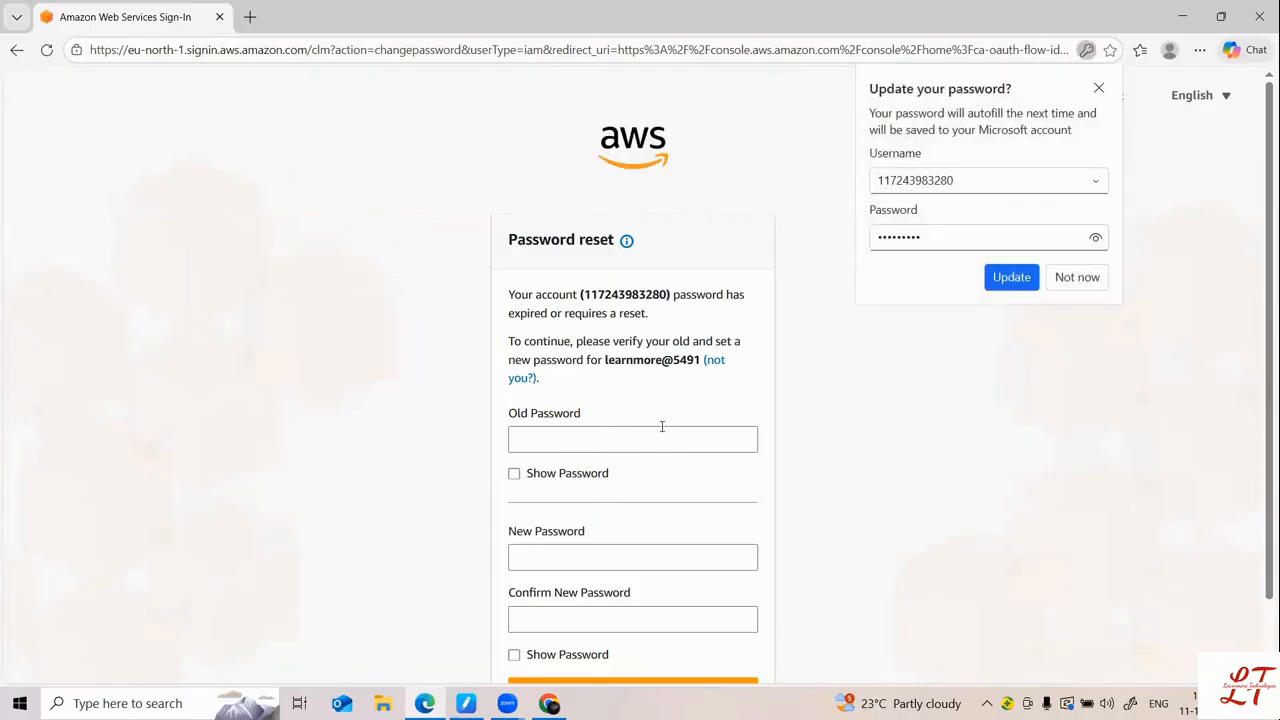
Step: Enter the old password, then the new password and its confirmation
{"action": "left_click", "coordinate": [593, 446]}
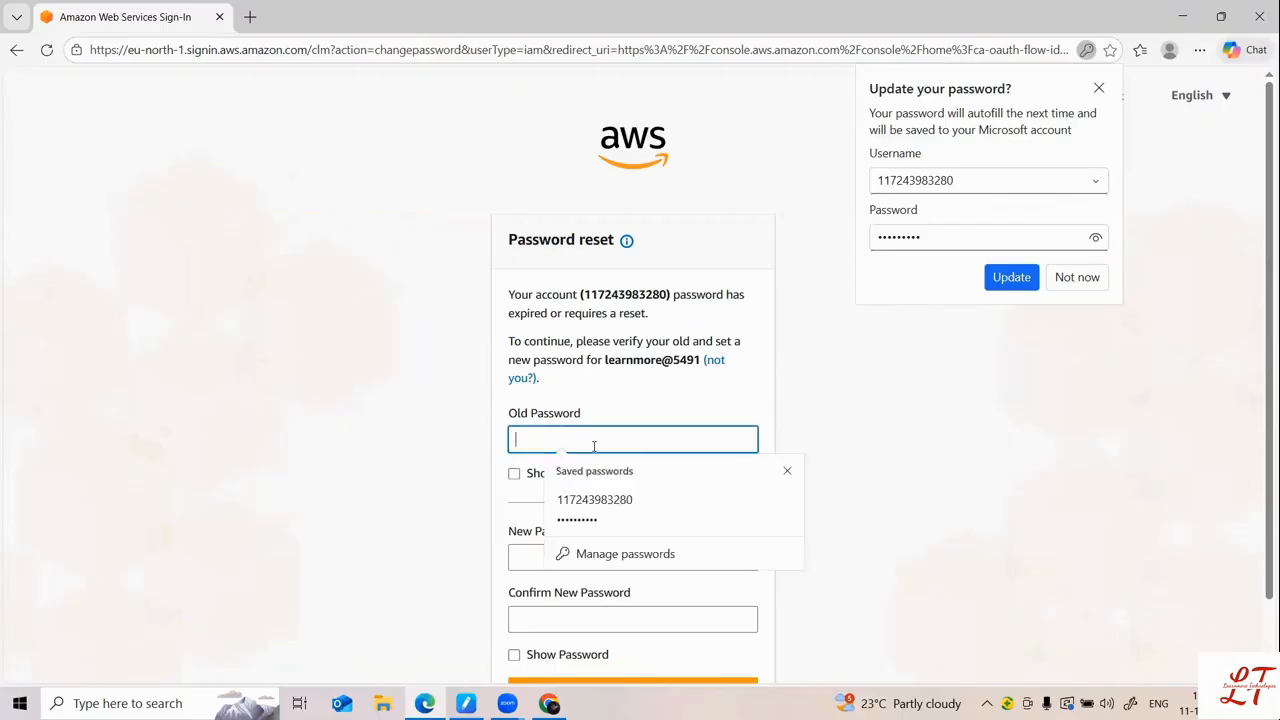
{"action": "type", "text": "L"}
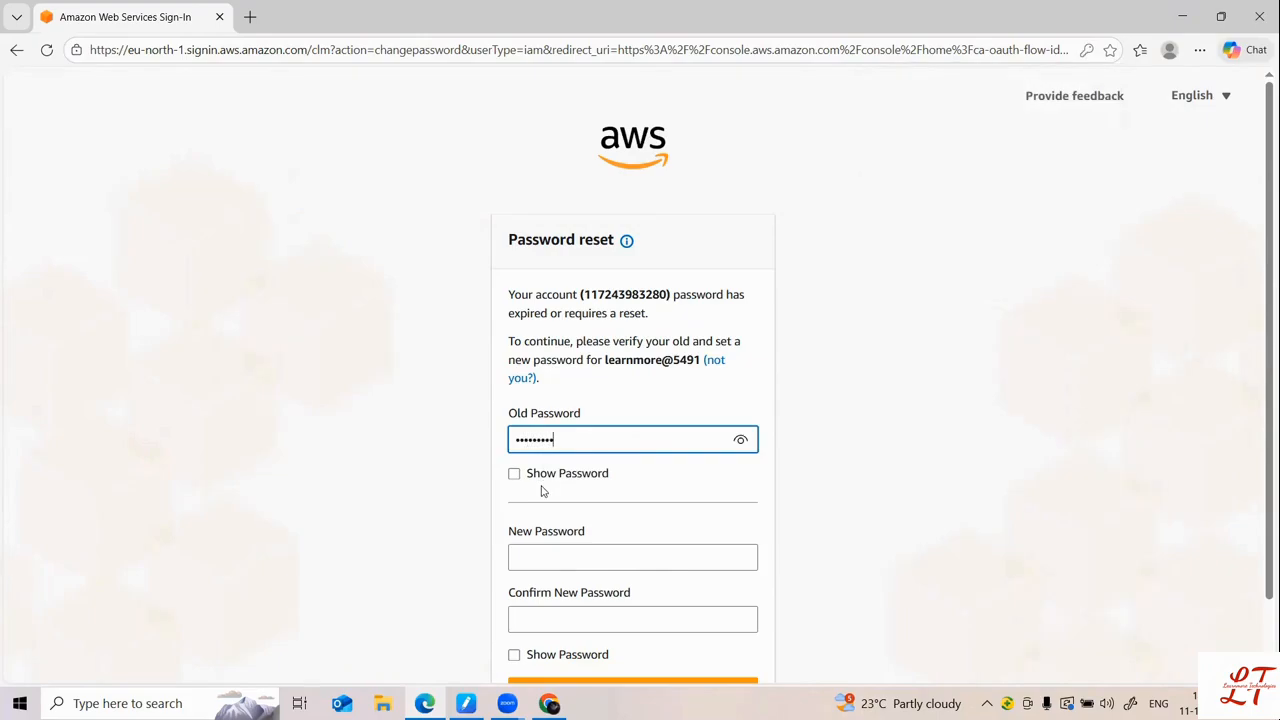
{"action": "key", "text": "Tab"}
{"action": "type", "text": "L"}
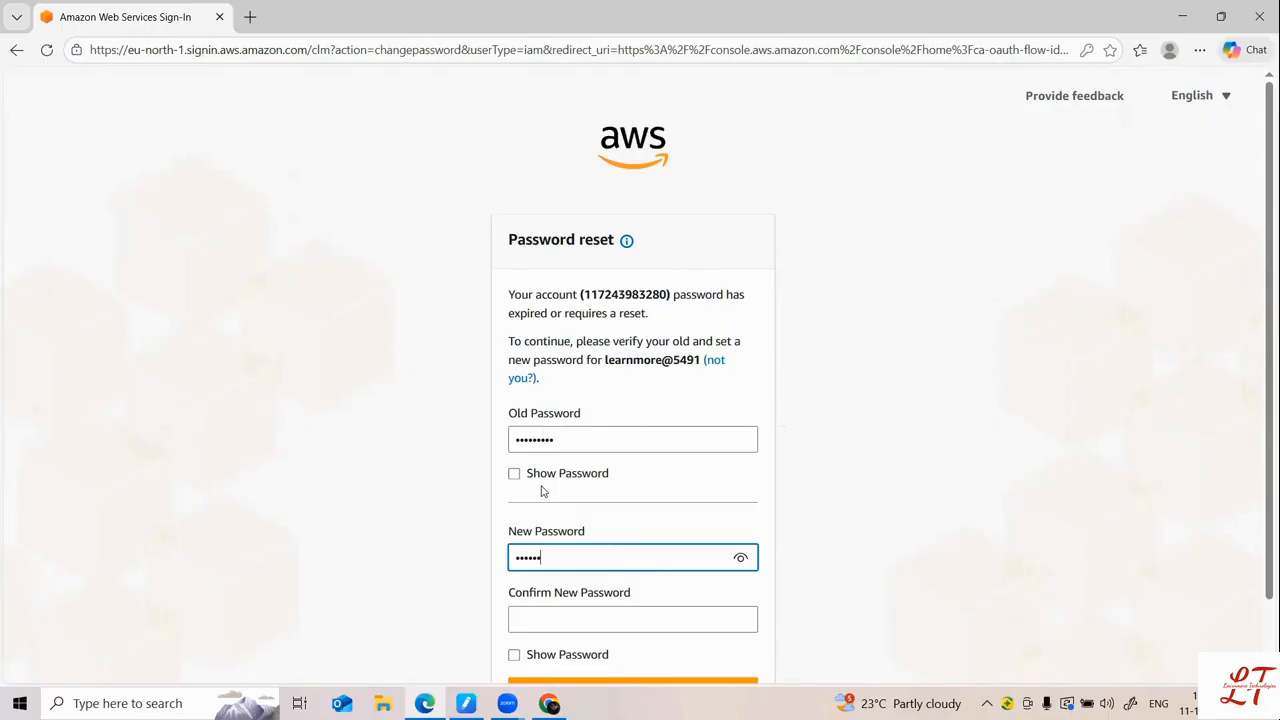
{"action": "left_click", "coordinate": [552, 617]}
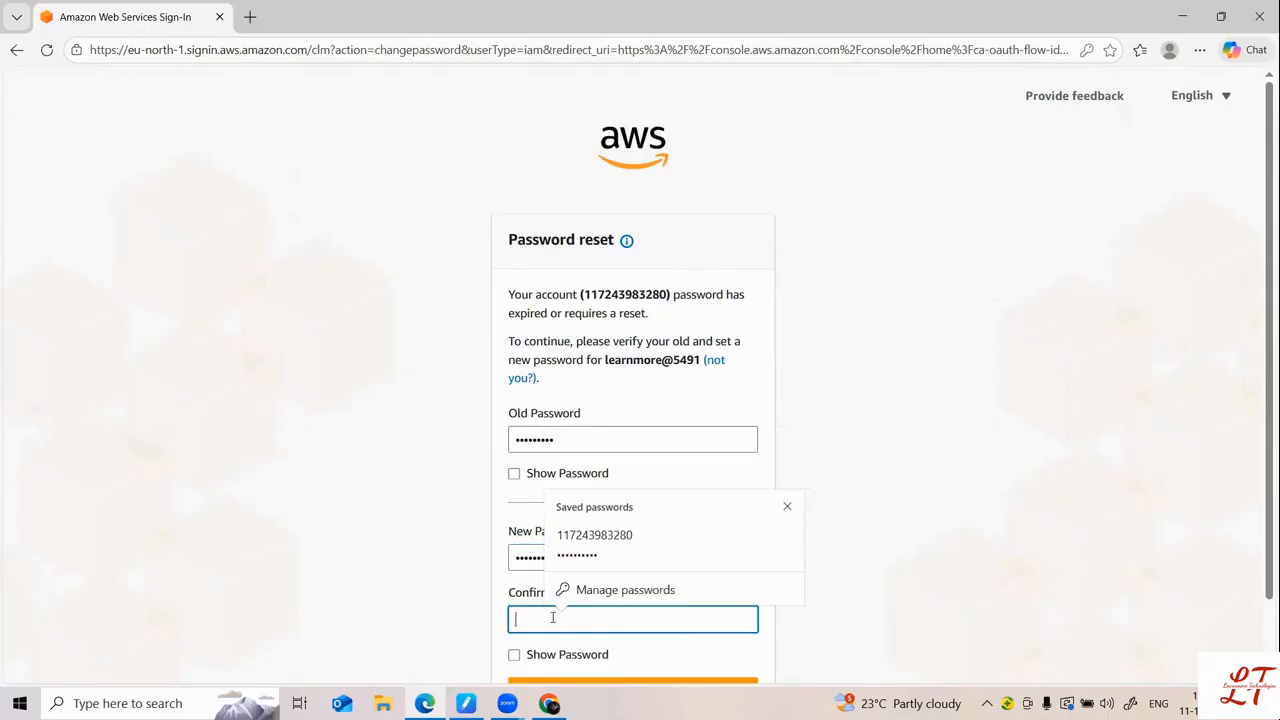
{"action": "type", "text": "L"}
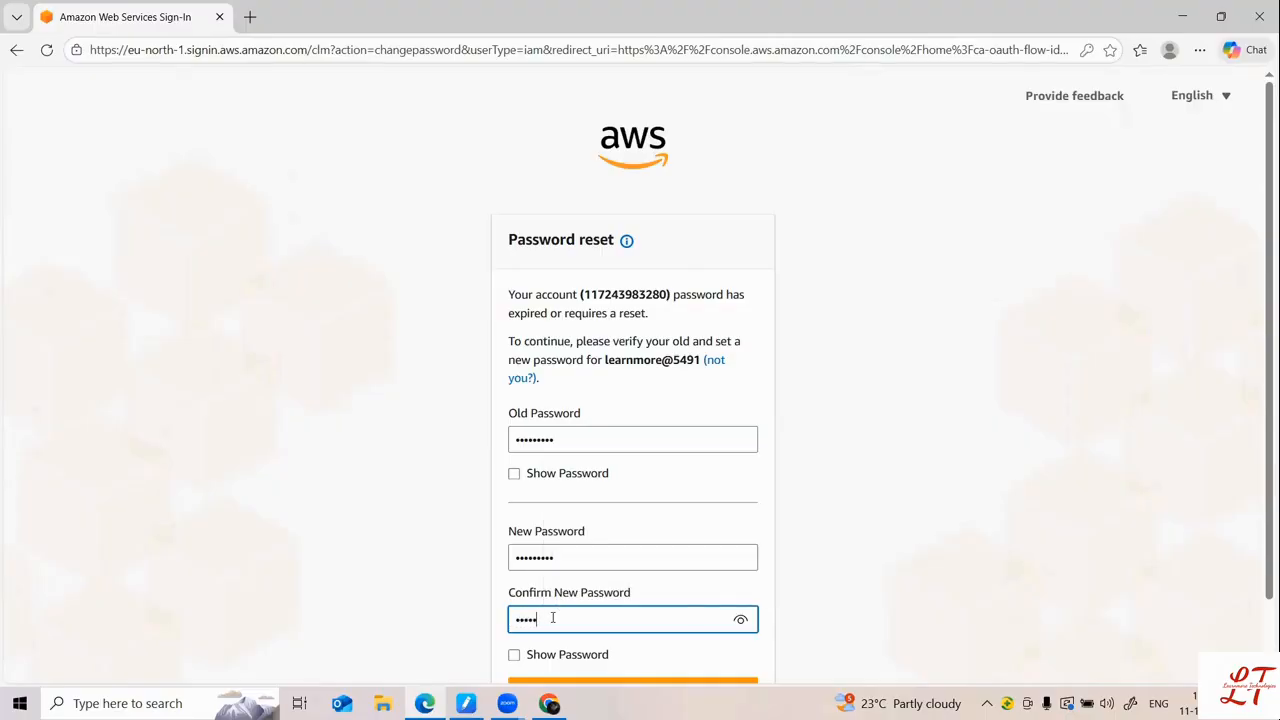
{"action": "type", "text": "3"}
Step: Confirm the password change, update the browser's saved password and continue to sign in
{"action": "scroll", "coordinate": [552, 618], "scroll_direction": "down", "scroll_amount": 2}
{"action": "left_click", "coordinate": [580, 606]}
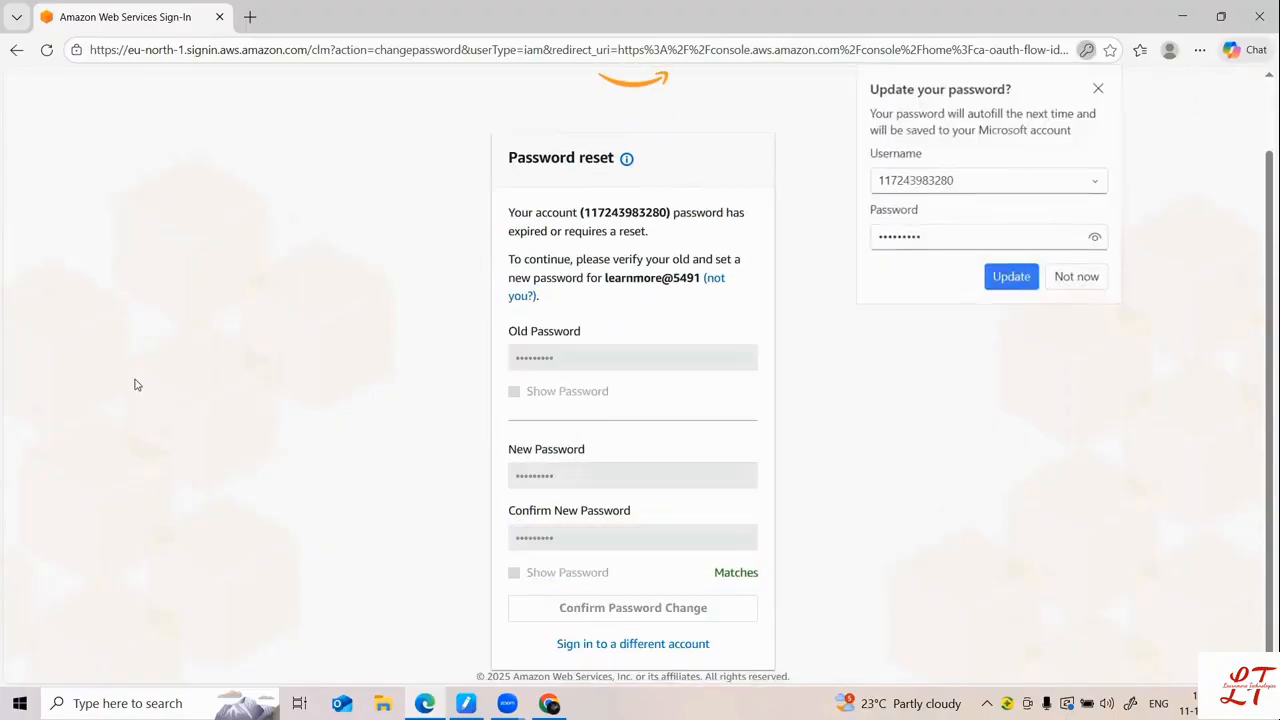
{"action": "left_click", "coordinate": [1010, 277]}
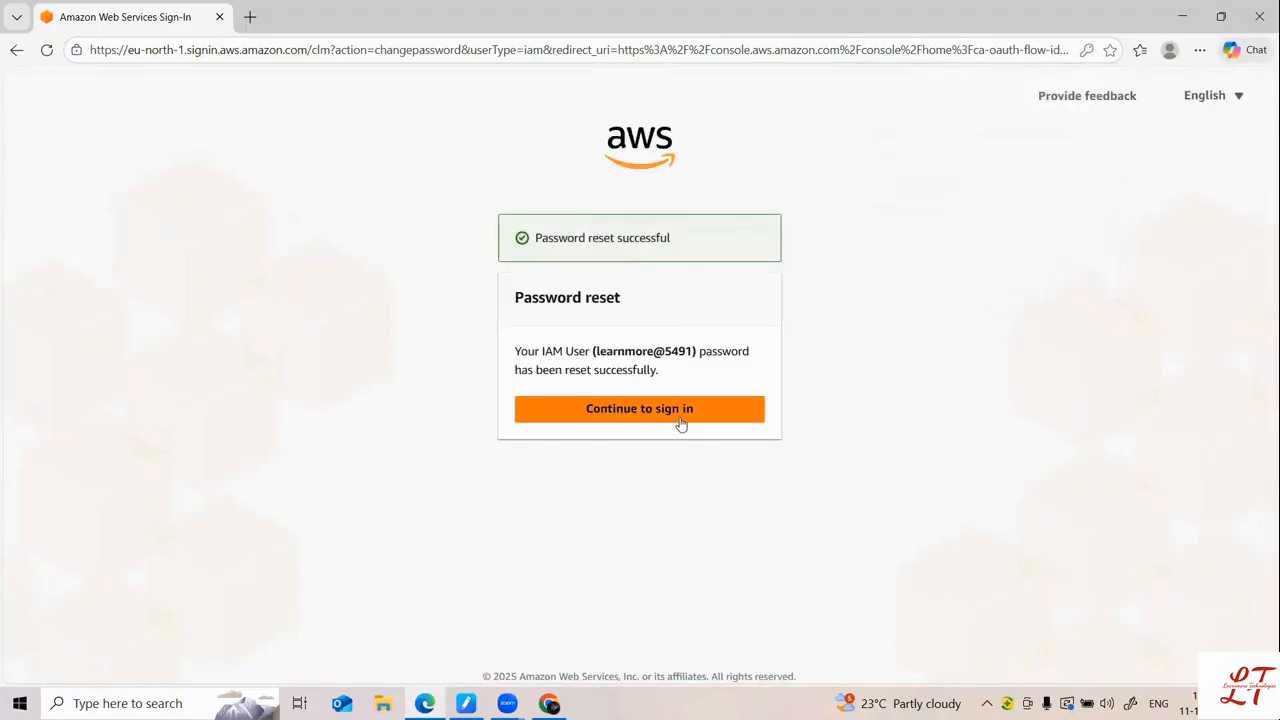
{"action": "left_click", "coordinate": [678, 422]}
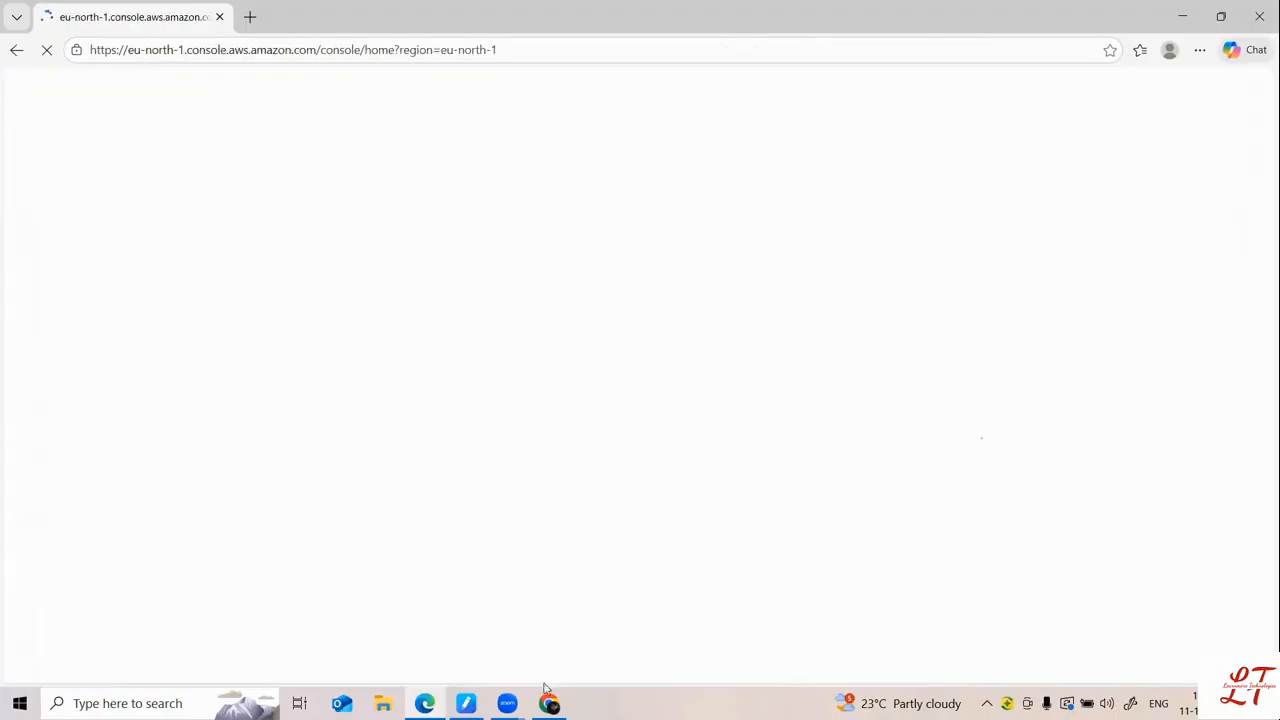
Step: In the new user's console, search 'iam' and open the IAM service
{"action": "left_click", "coordinate": [549, 703]}
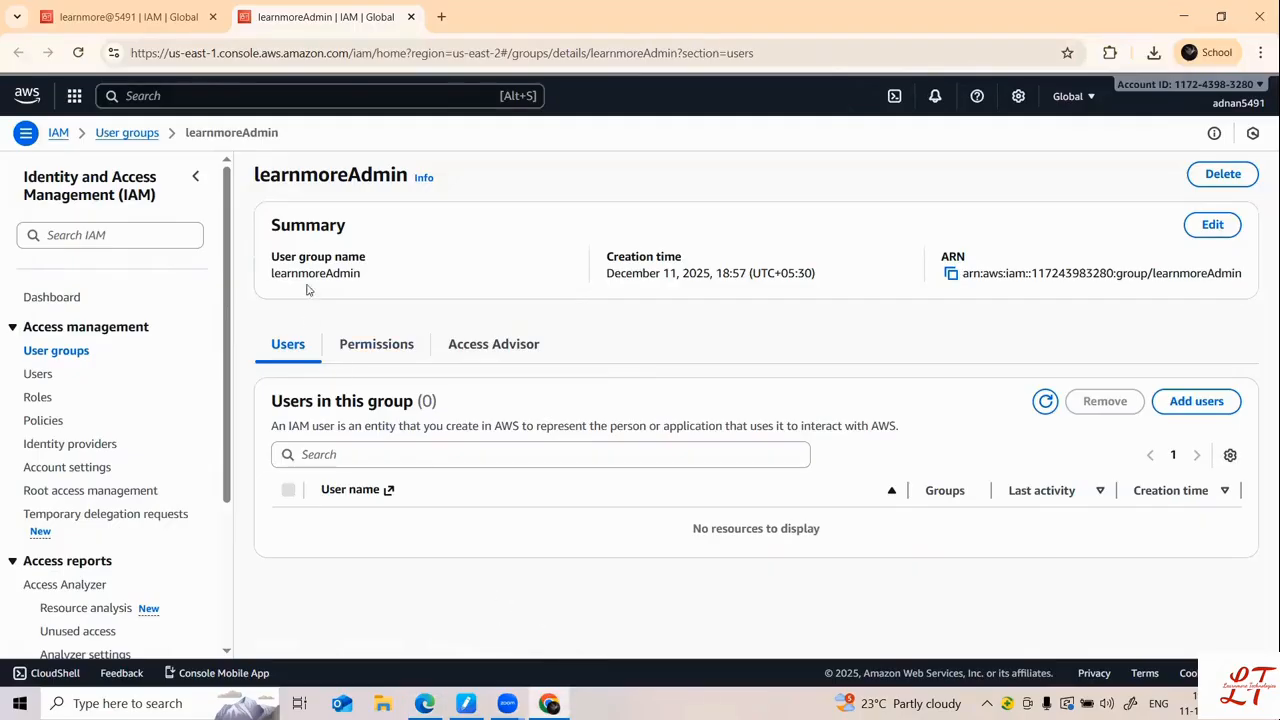
{"action": "left_click", "coordinate": [425, 703]}
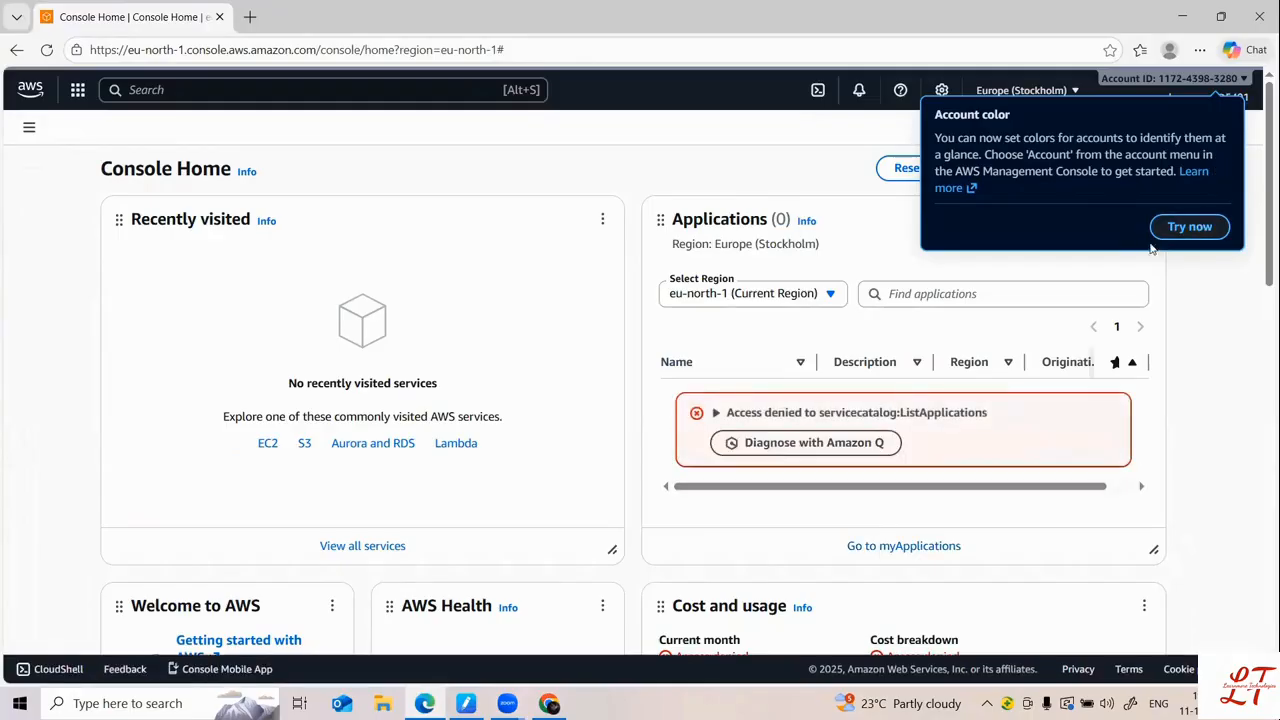
{"action": "left_click", "coordinate": [263, 88]}
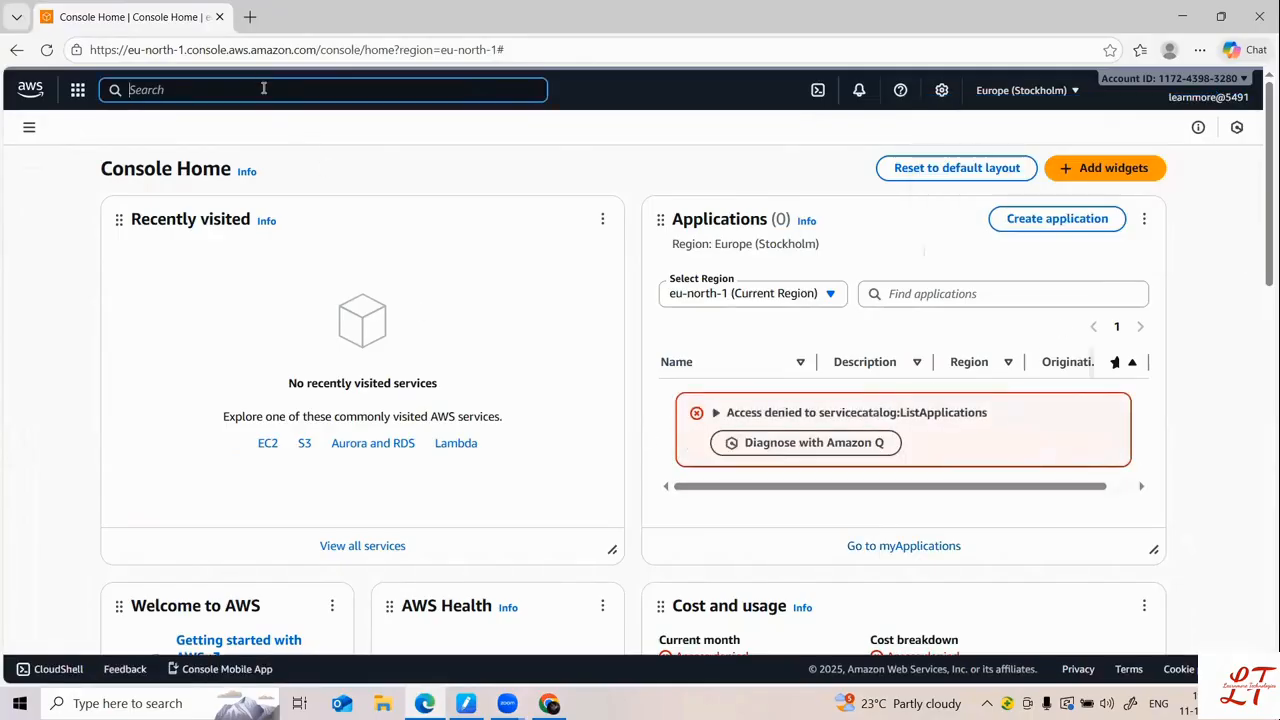
{"action": "type", "text": "iam"}
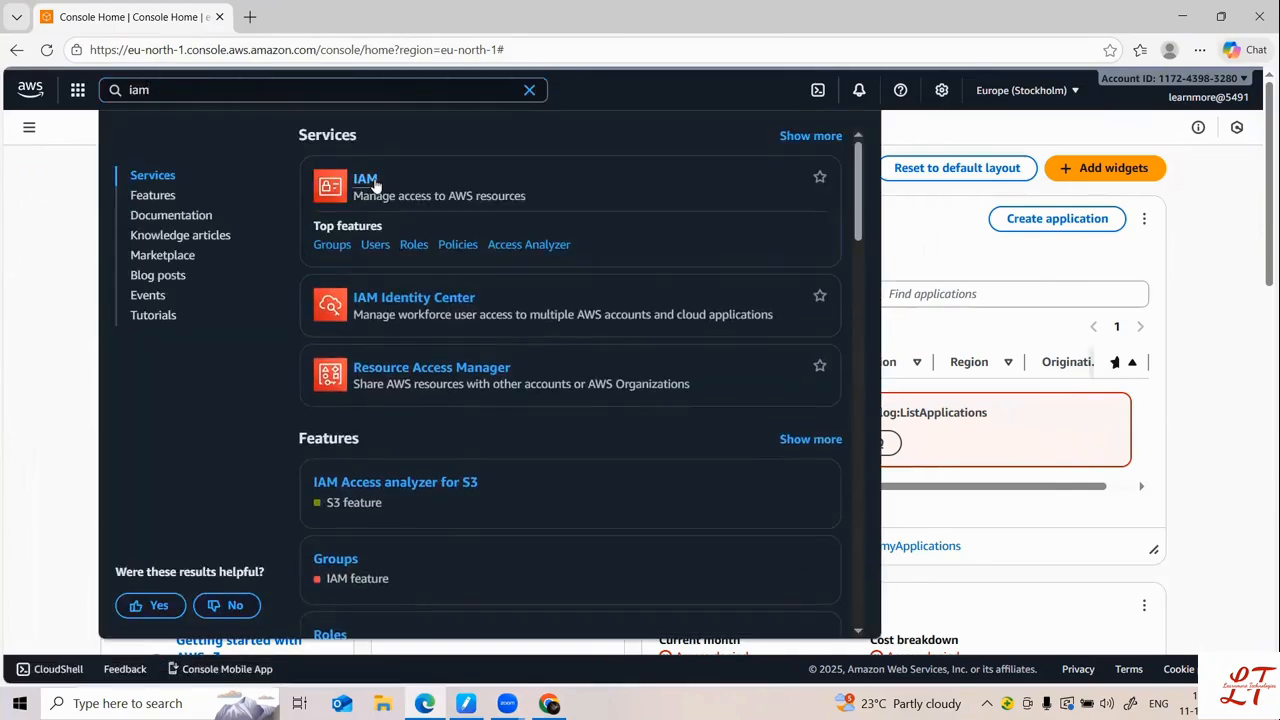
{"action": "left_click", "coordinate": [373, 183]}
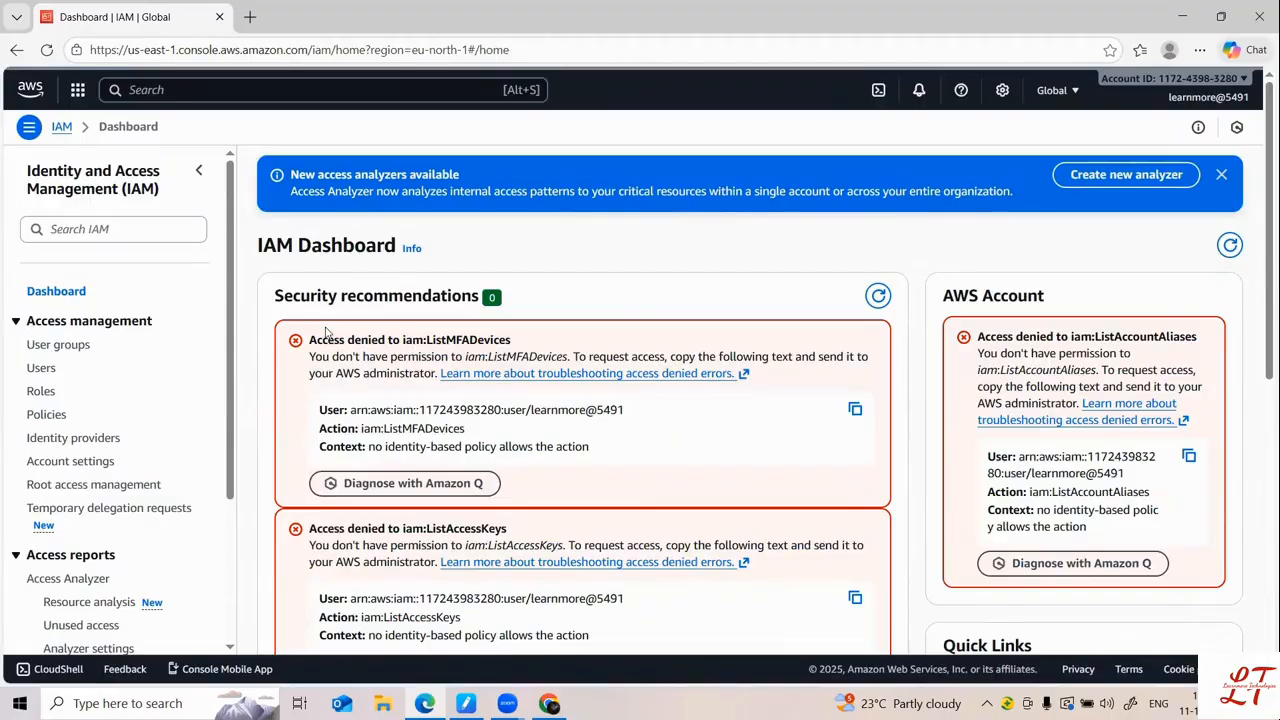
{"action": "scroll", "coordinate": [325, 333], "scroll_direction": "down", "scroll_amount": 5}
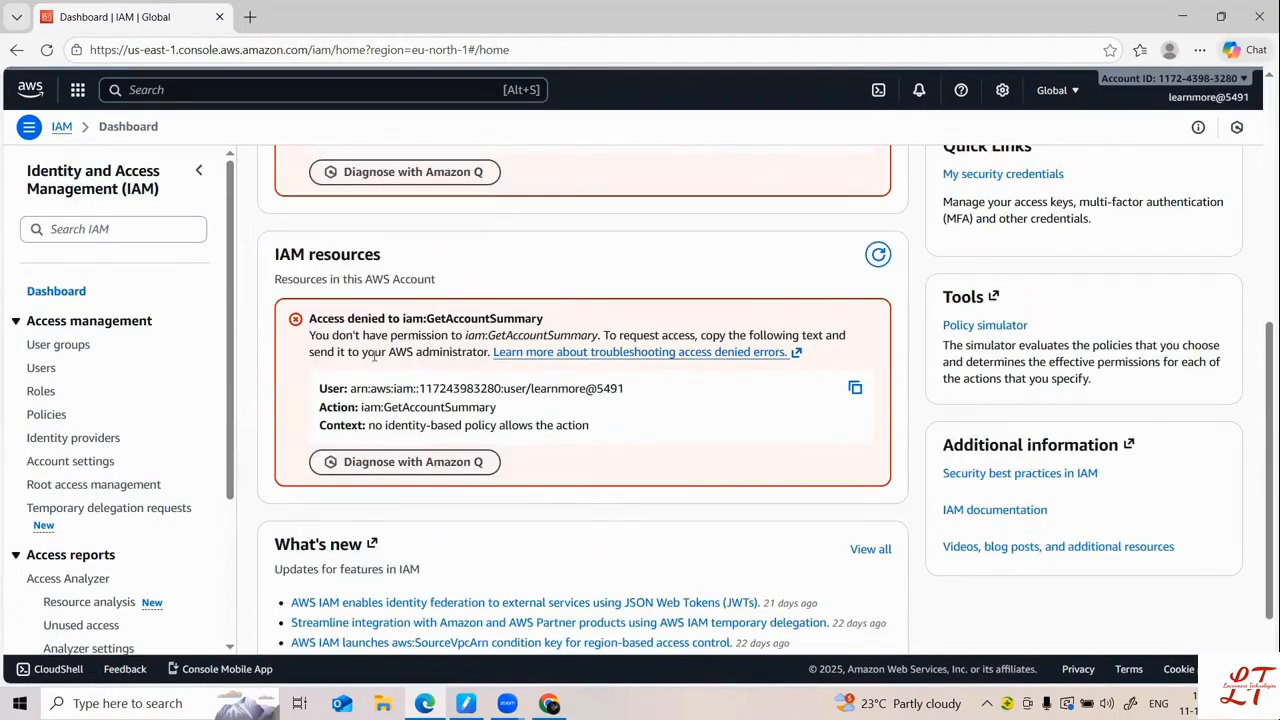
{"action": "scroll", "coordinate": [383, 345], "scroll_direction": "down", "scroll_amount": 1}
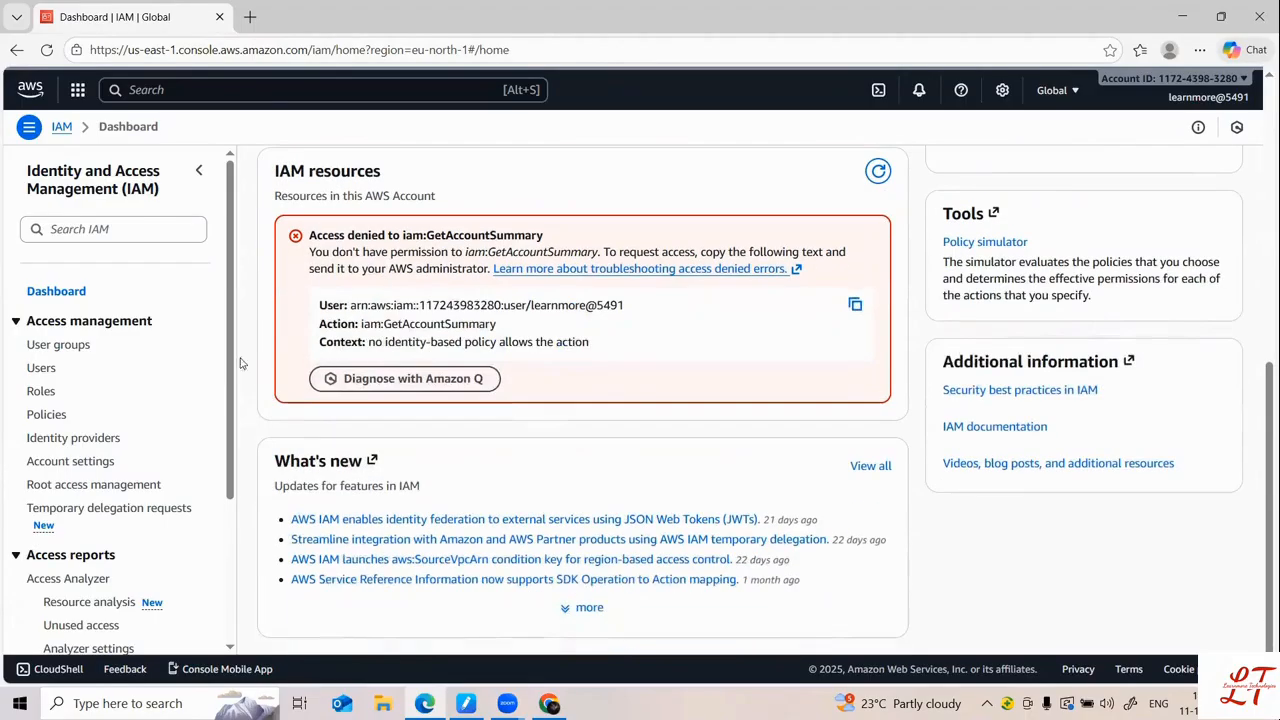
Step: Check the user's access to Roles, Users, User groups and Dashboard, then return to the admin window
{"action": "left_click", "coordinate": [40, 391]}
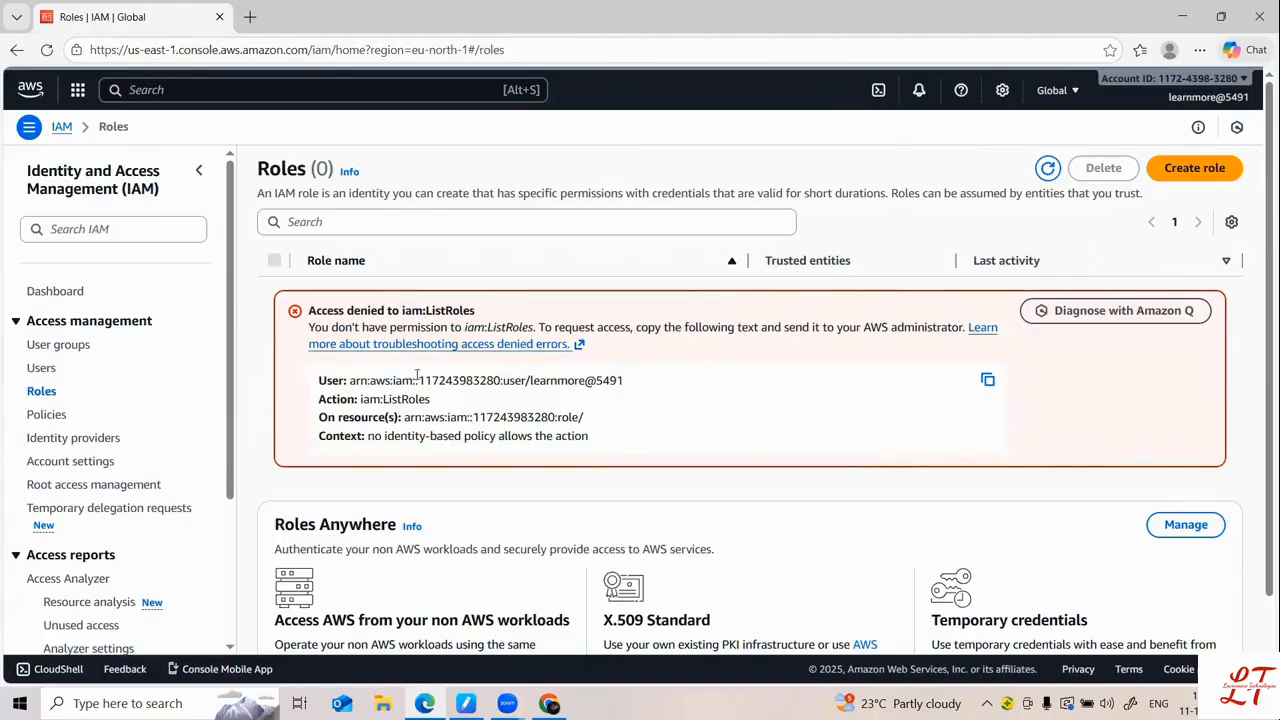
{"action": "scroll", "coordinate": [420, 397], "scroll_direction": "down", "scroll_amount": 1}
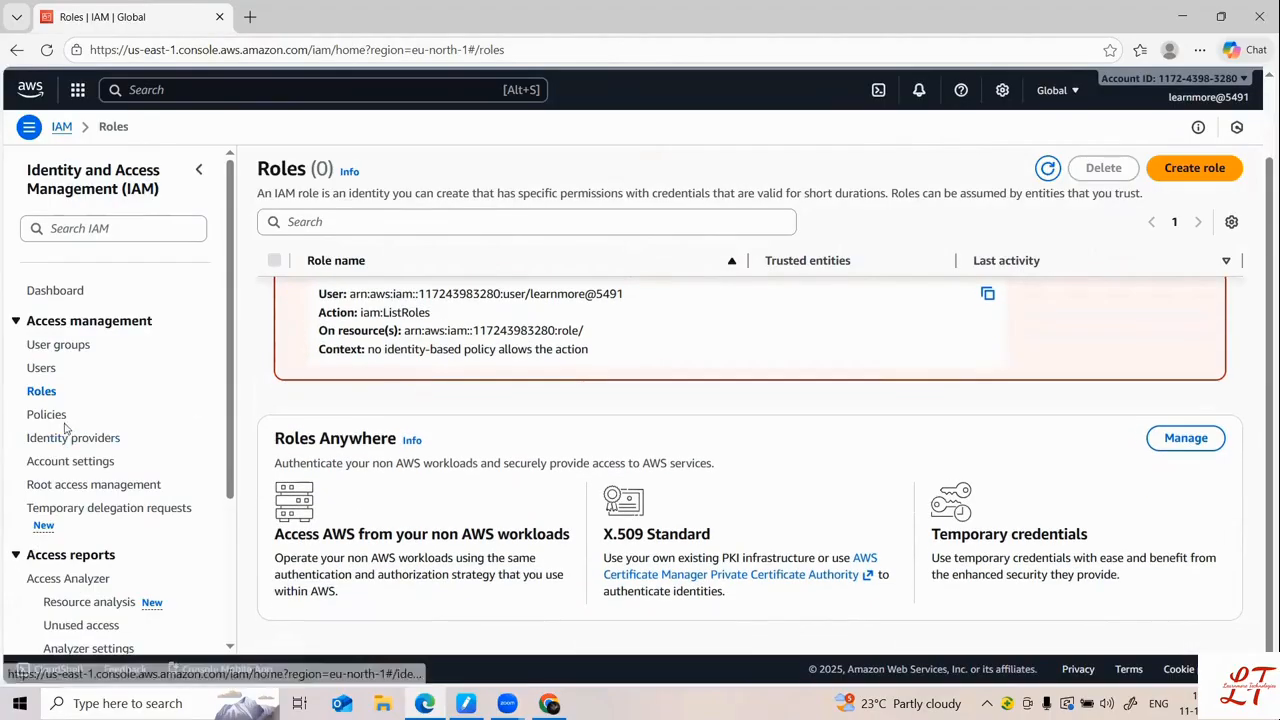
{"action": "left_click", "coordinate": [42, 369]}
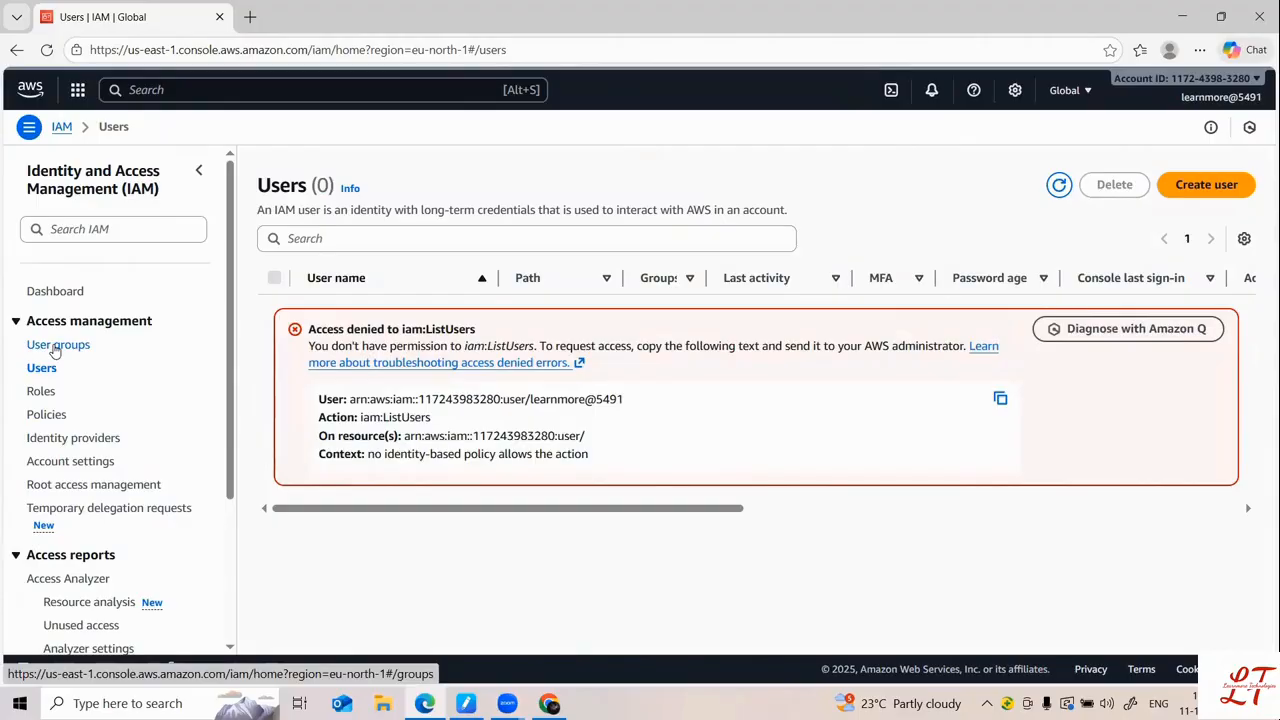
{"action": "left_click", "coordinate": [56, 349]}
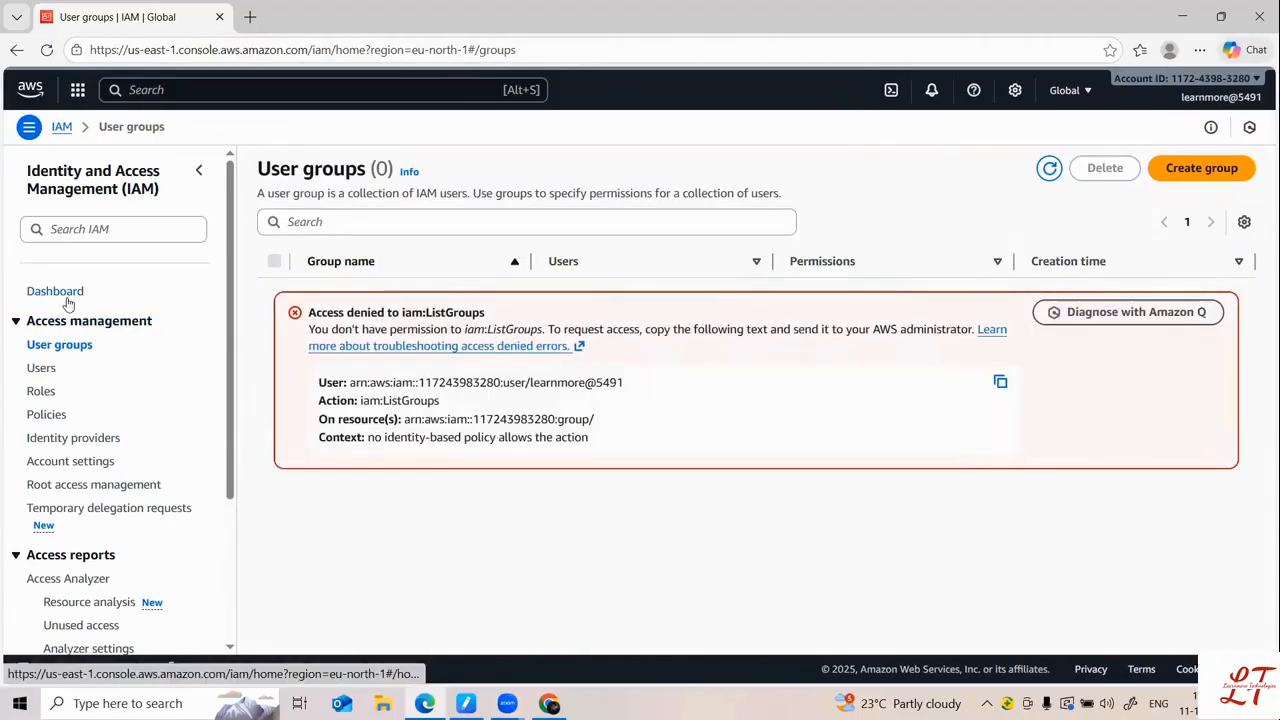
{"action": "left_click", "coordinate": [66, 297]}
{"action": "scroll", "coordinate": [562, 428], "scroll_direction": "down", "scroll_amount": 4}
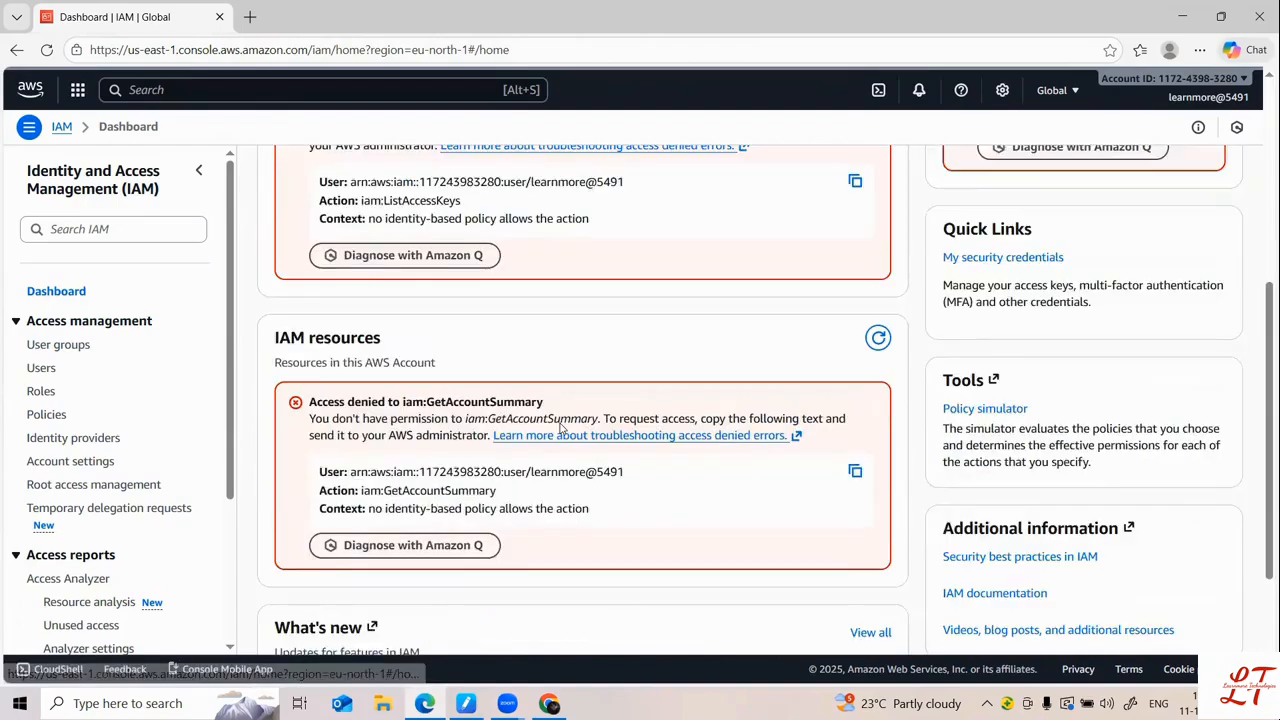
{"action": "scroll", "coordinate": [562, 428], "scroll_direction": "up", "scroll_amount": 4}
{"action": "left_click", "coordinate": [549, 703]}
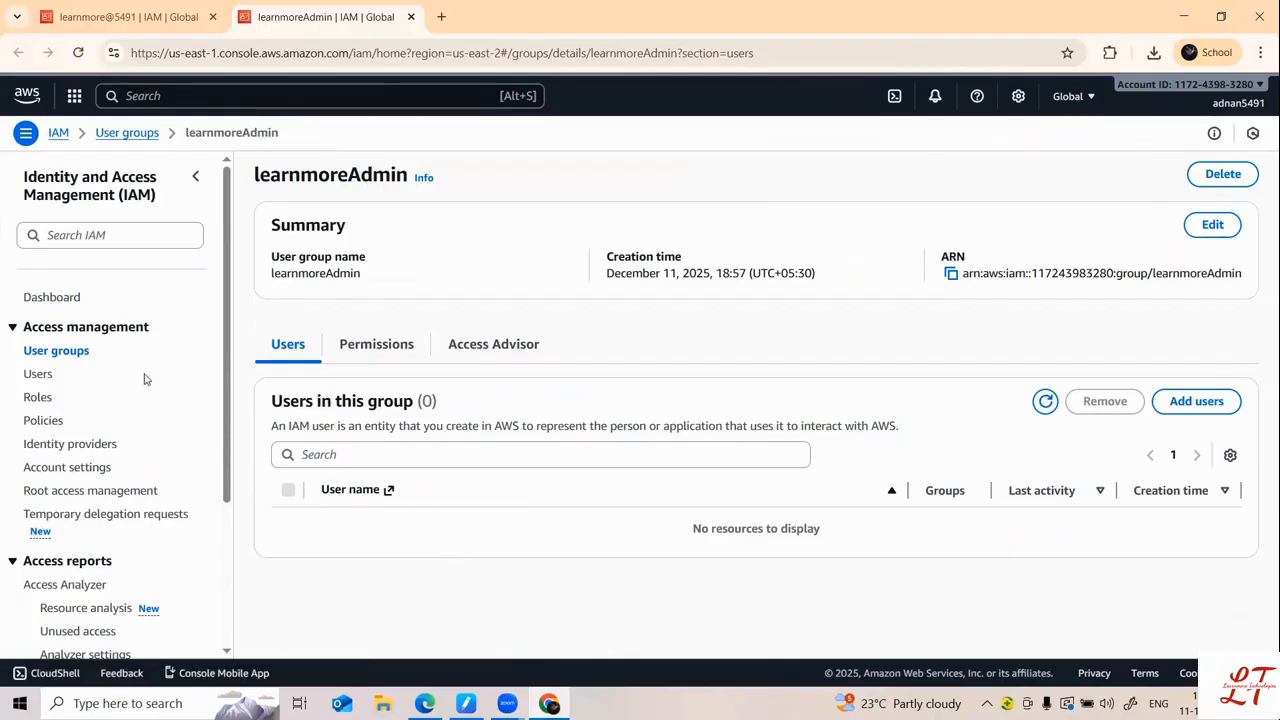
Step: Open the new user from the Users list and start Add permissions
{"action": "left_click", "coordinate": [40, 374]}
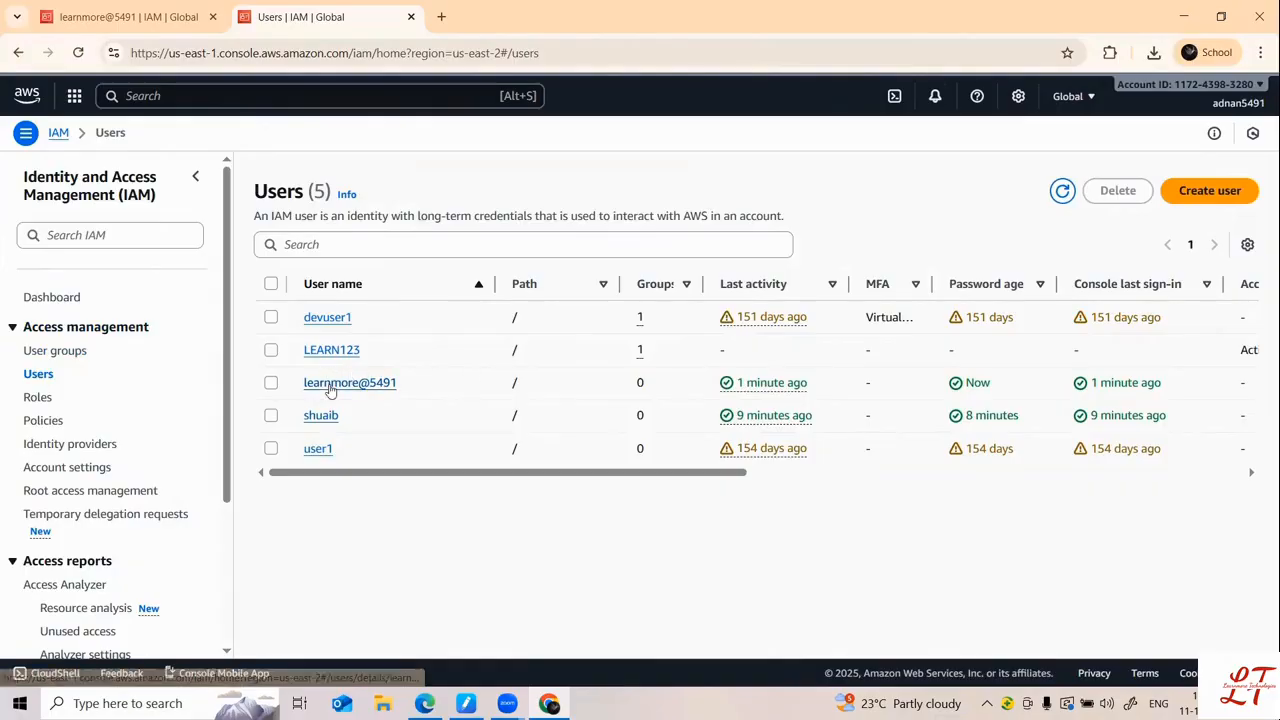
{"action": "left_click", "coordinate": [332, 384]}
{"action": "scroll", "coordinate": [408, 420], "scroll_direction": "down", "scroll_amount": 2}
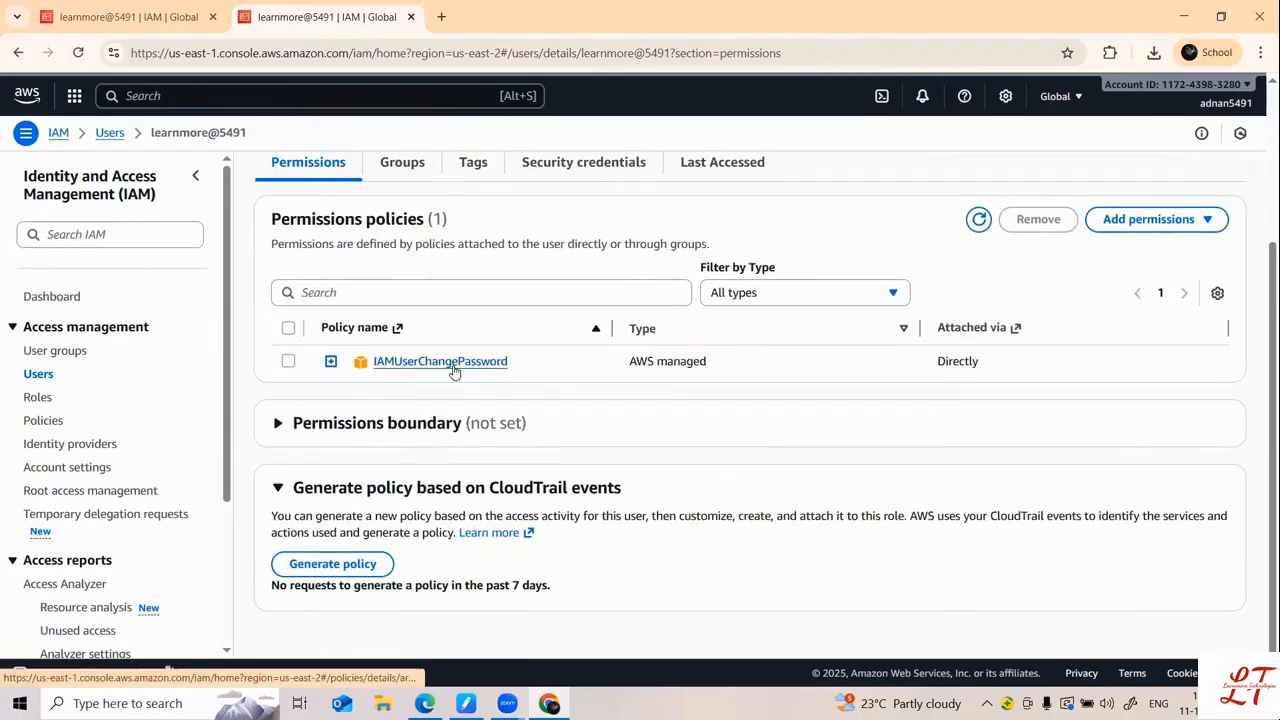
{"action": "left_click", "coordinate": [1165, 221]}
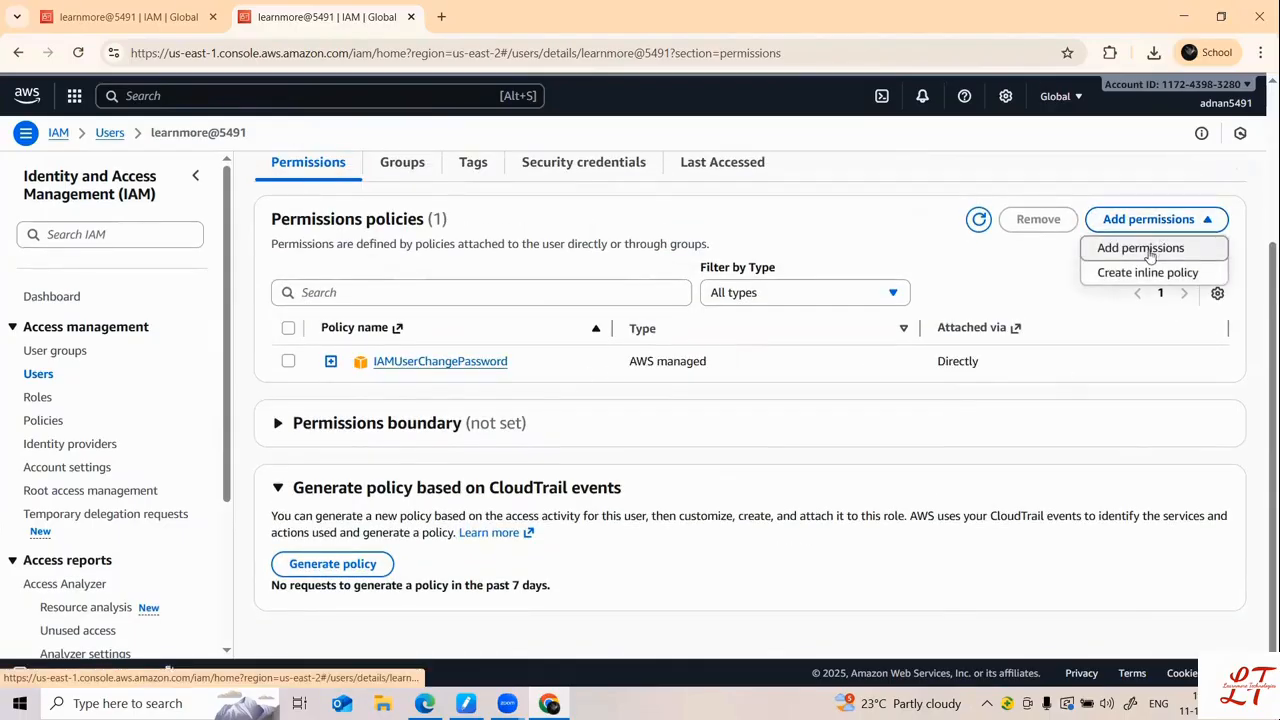
{"action": "left_click", "coordinate": [1150, 258]}
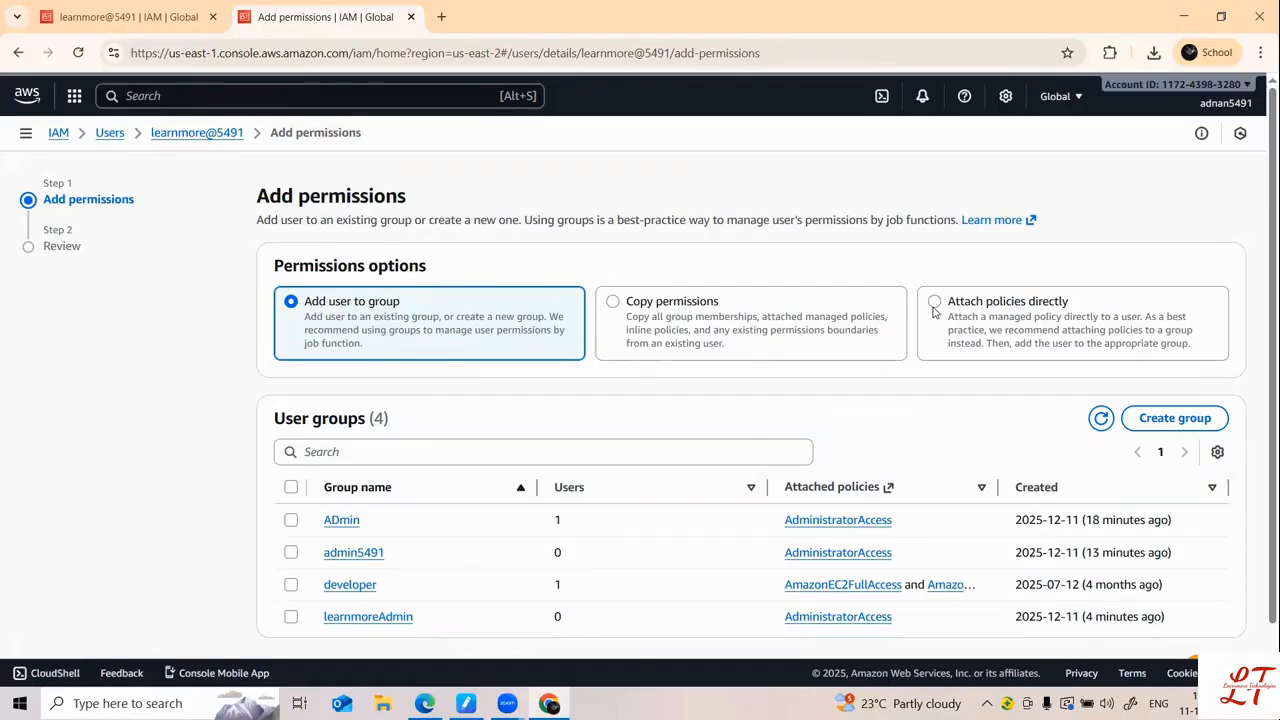
Step: Check User groups access in the new user's Edge session, then return to Add permissions
{"action": "left_click", "coordinate": [154, 20]}
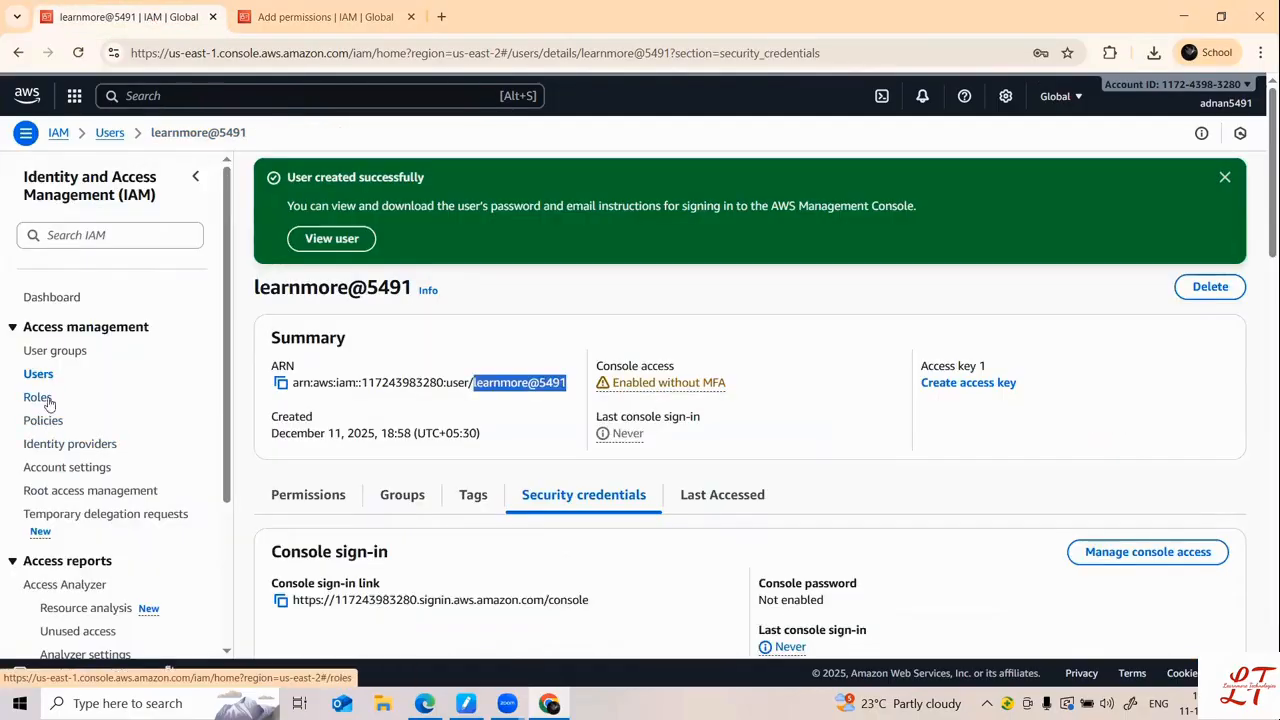
{"action": "left_click", "coordinate": [48, 354]}
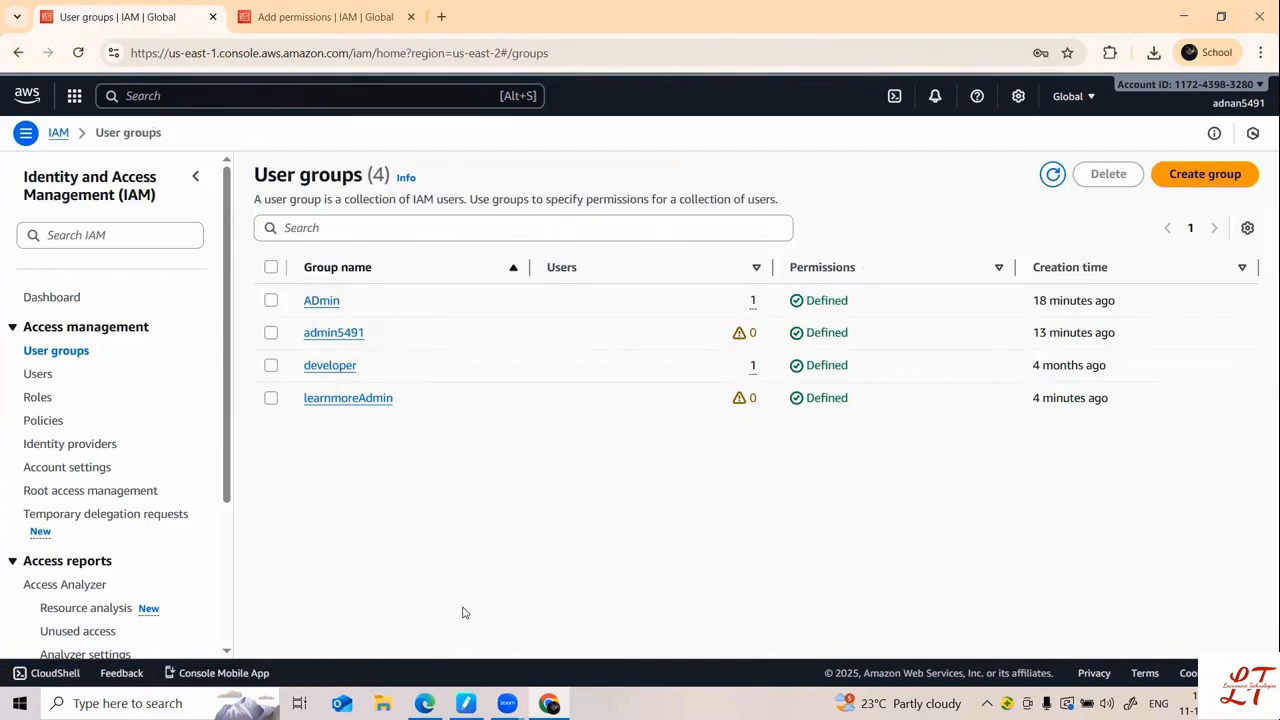
{"action": "left_click", "coordinate": [430, 692]}
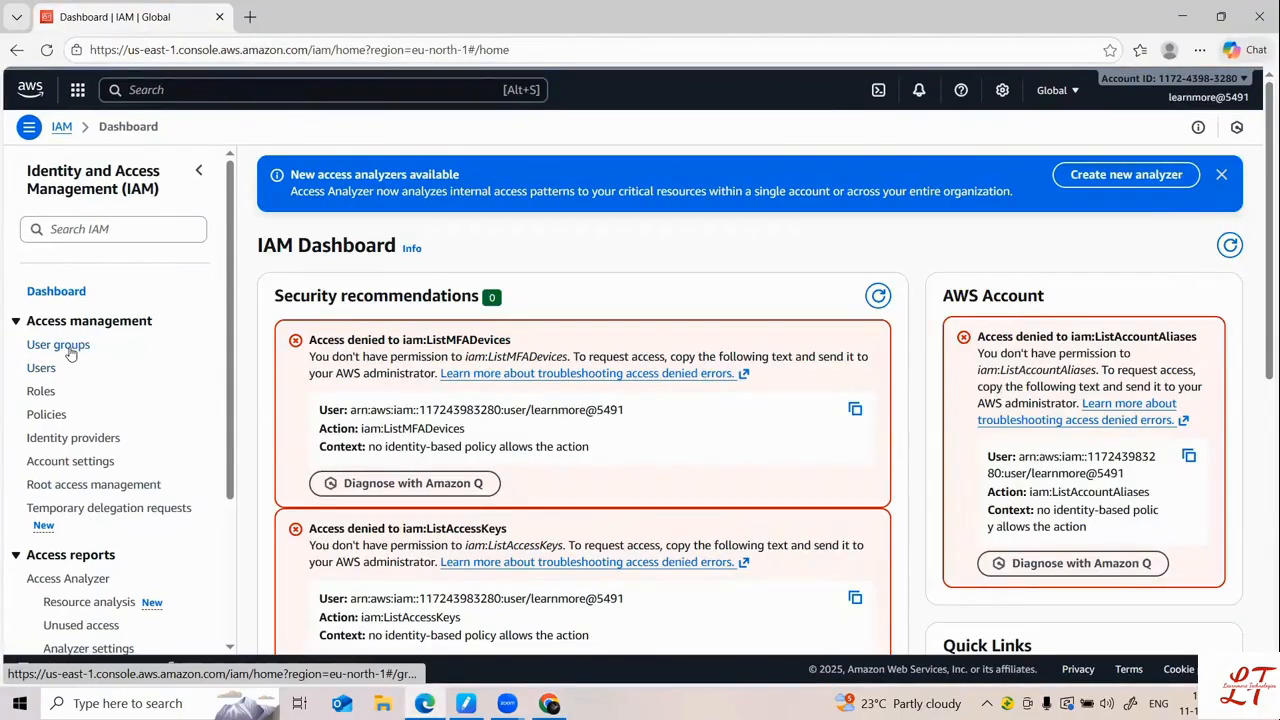
{"action": "left_click", "coordinate": [70, 345]}
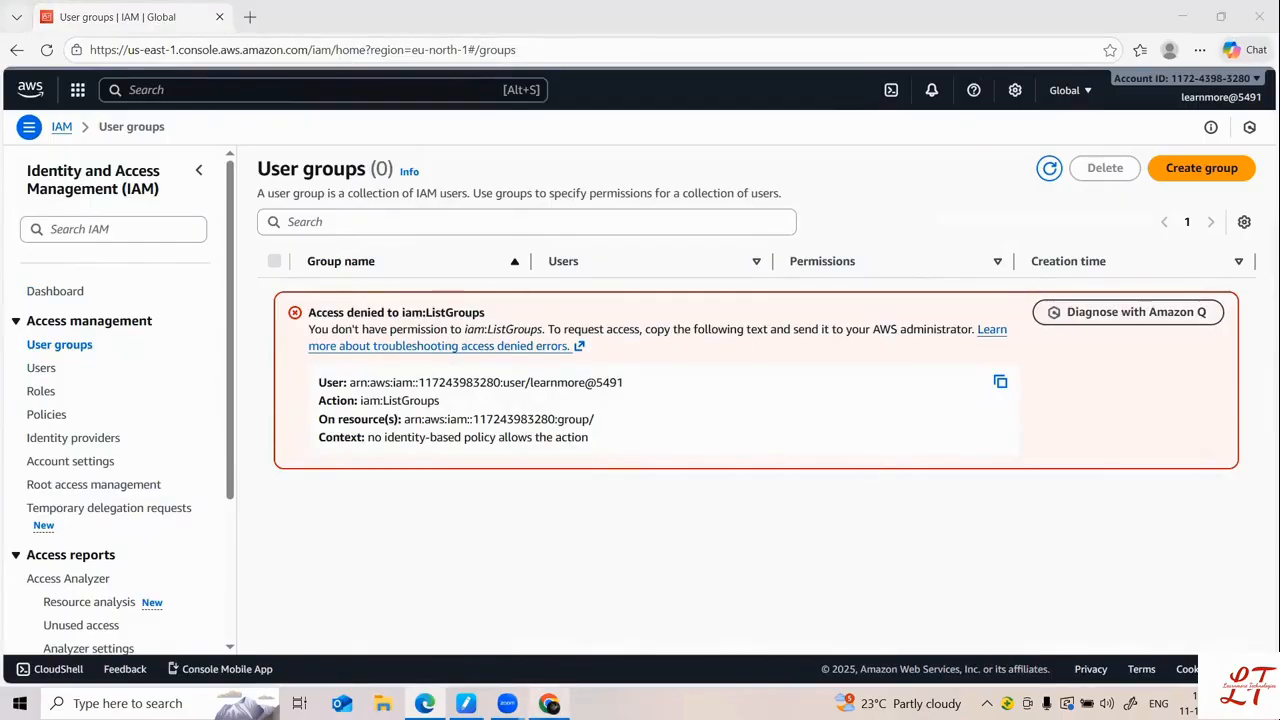
{"action": "key", "text": "alt+Tab"}
{"action": "left_click", "coordinate": [325, 17]}
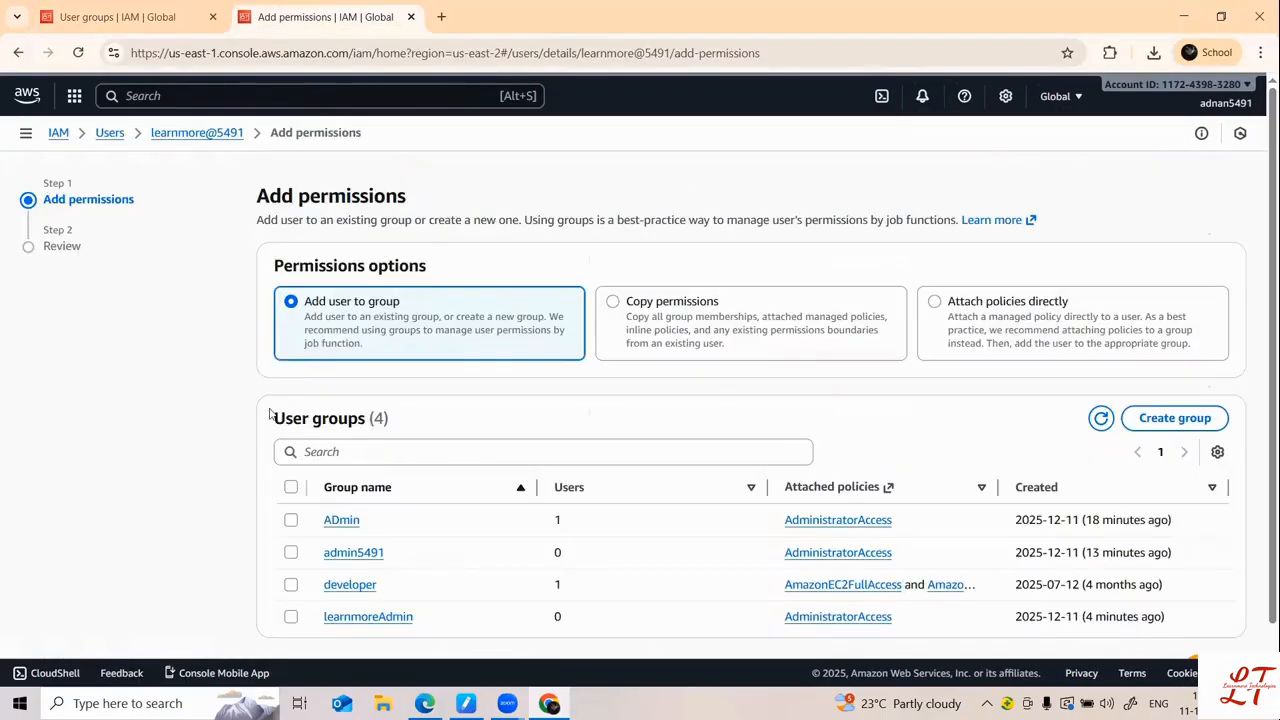
Step: Add the new user to learnmoreAdmin from the group's page, then open the user in another tab
{"action": "left_click", "coordinate": [290, 617]}
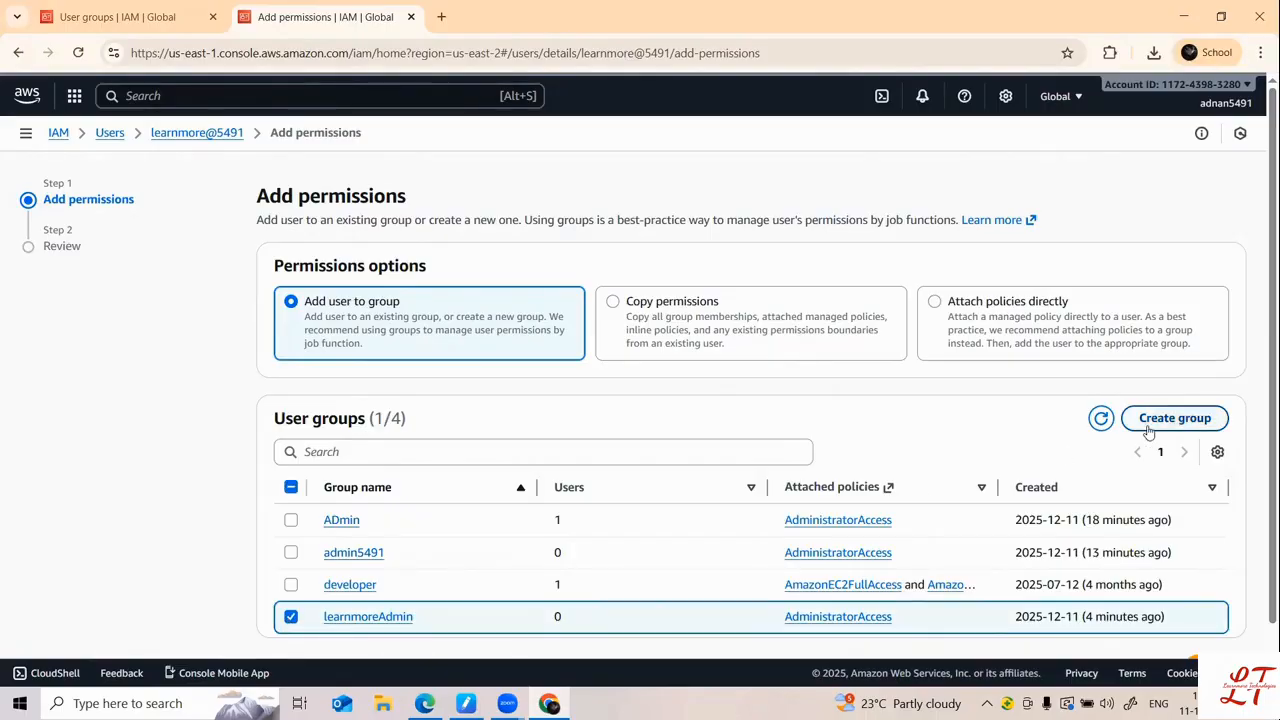
{"action": "left_click", "coordinate": [388, 624]}
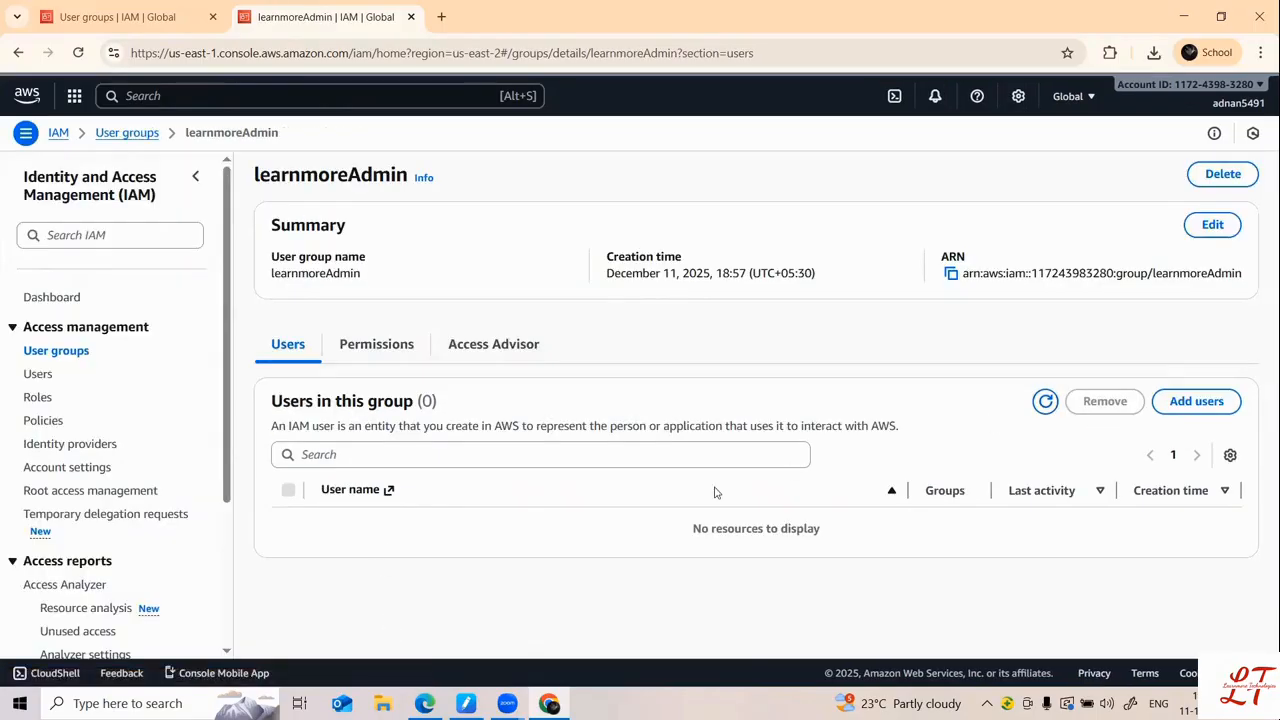
{"action": "left_click", "coordinate": [1196, 401]}
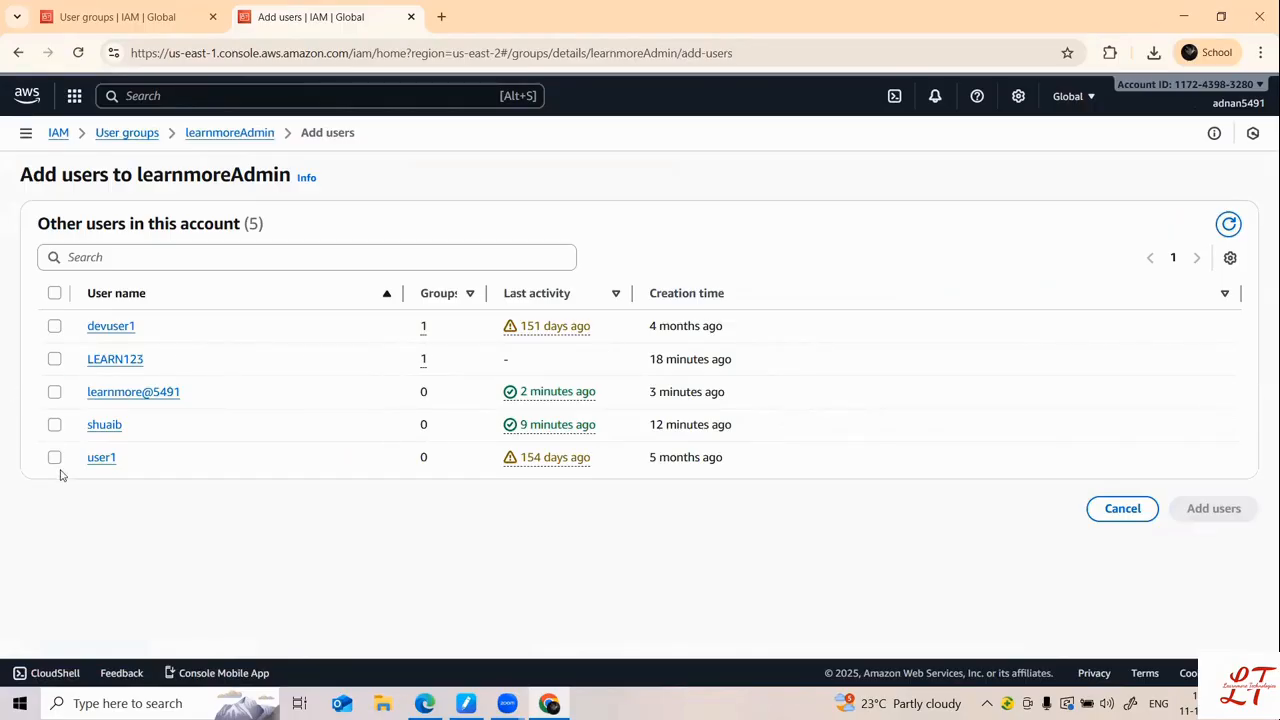
{"action": "left_click", "coordinate": [54, 391]}
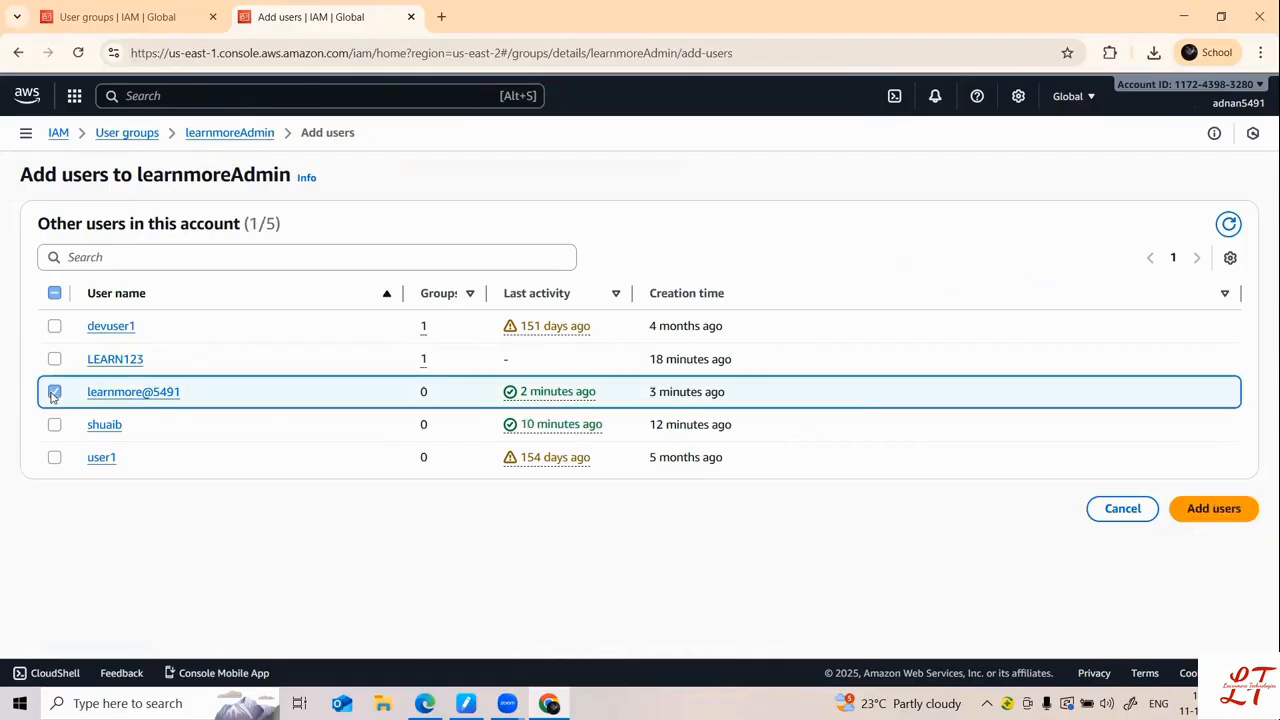
{"action": "left_click", "coordinate": [1213, 508]}
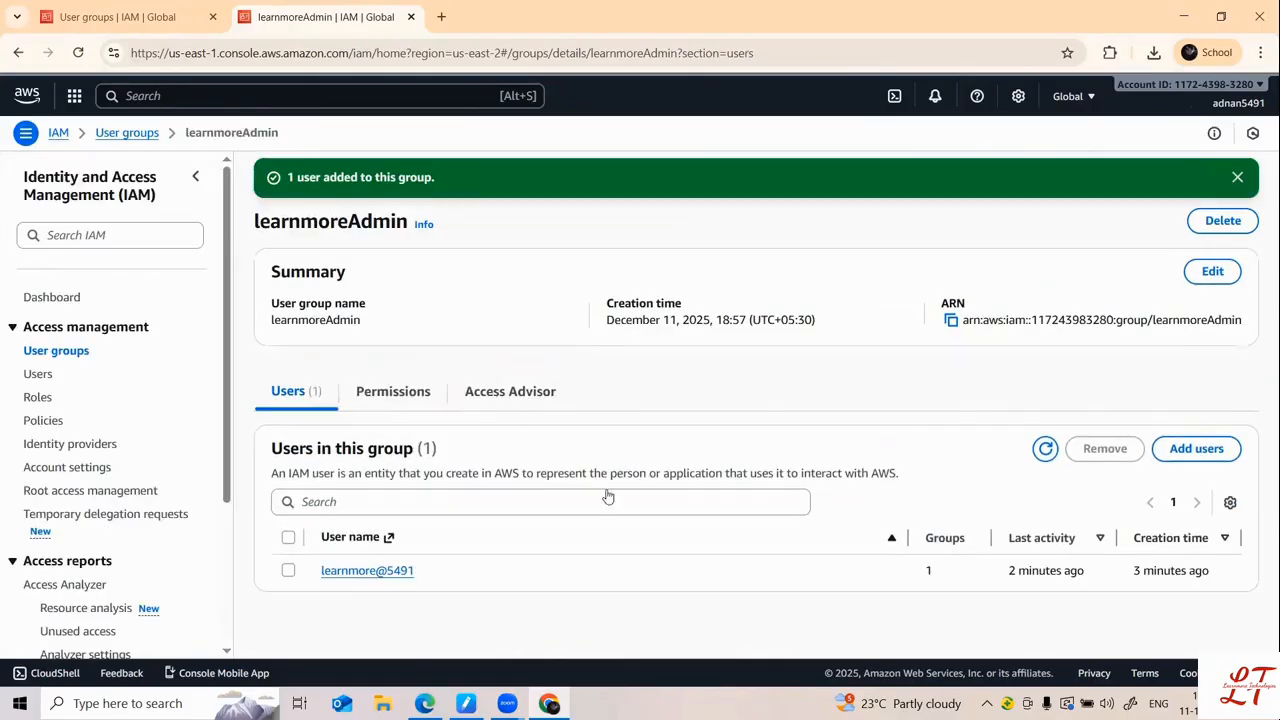
{"action": "left_click", "coordinate": [365, 570]}
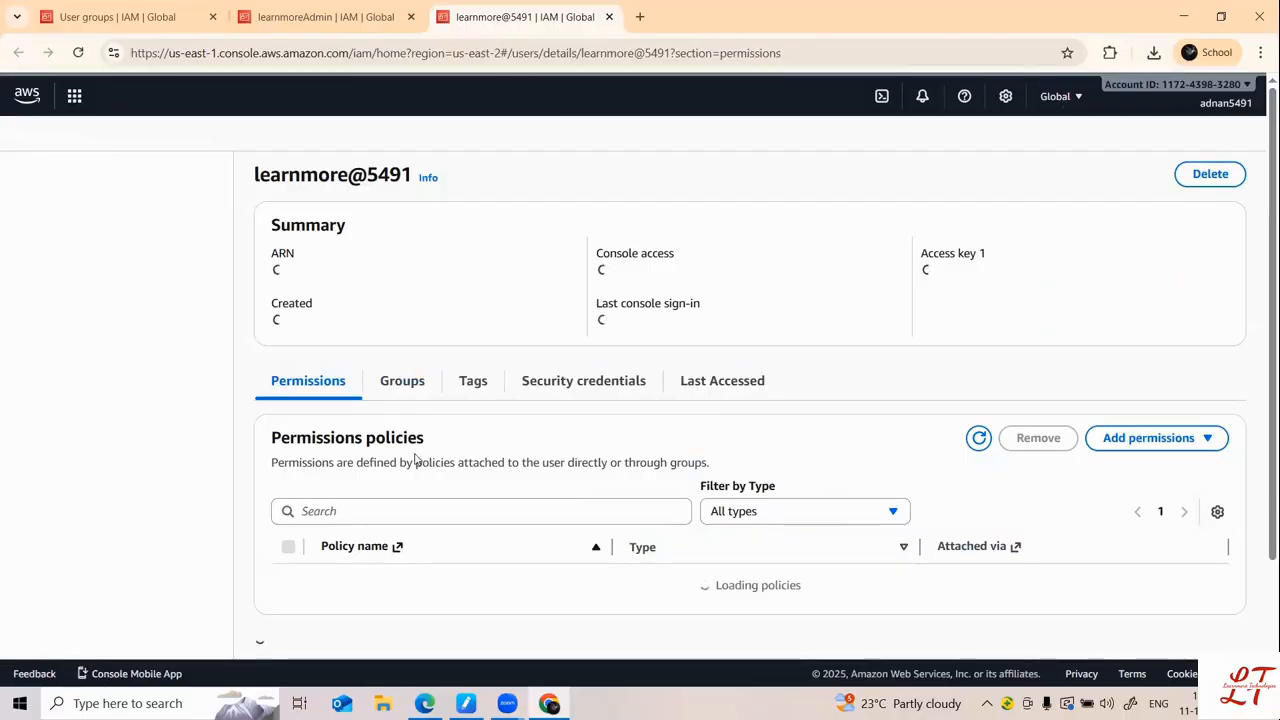
Step: Review the user's AdministratorAccess permission, then refresh the new user's User groups page
{"action": "scroll", "coordinate": [412, 455], "scroll_direction": "down", "scroll_amount": 3}
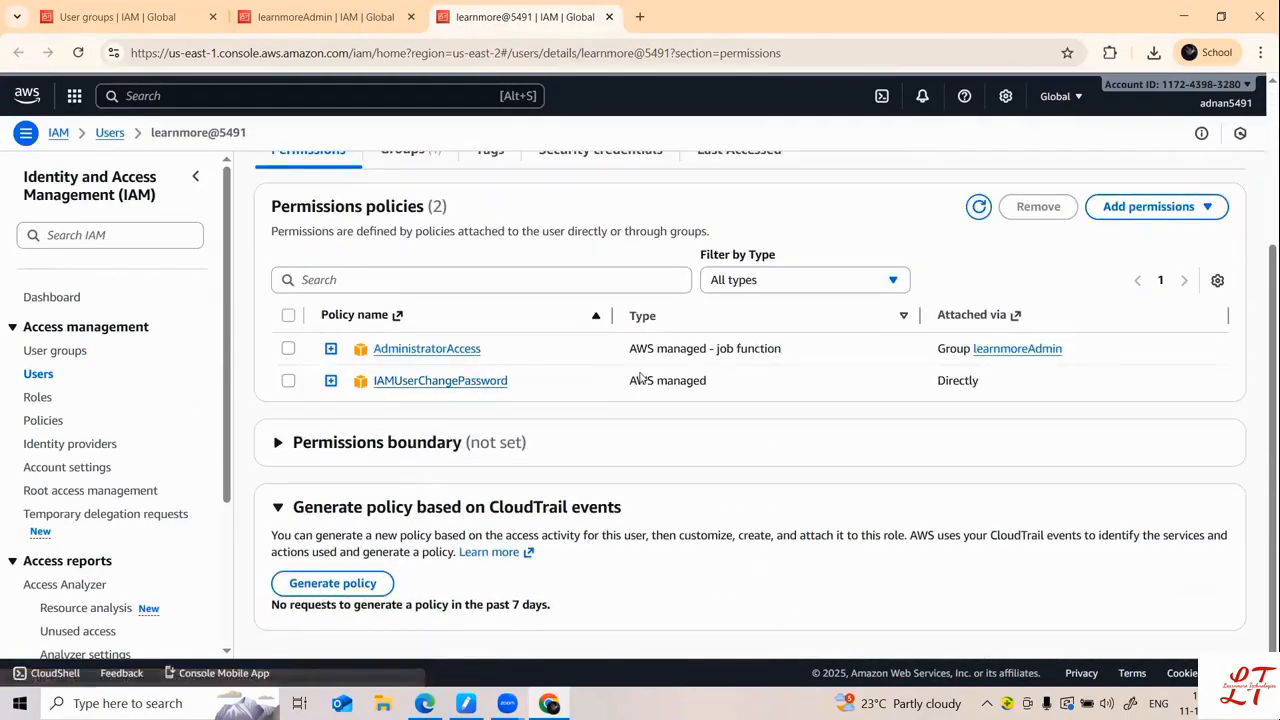
{"action": "left_click", "coordinate": [150, 17]}
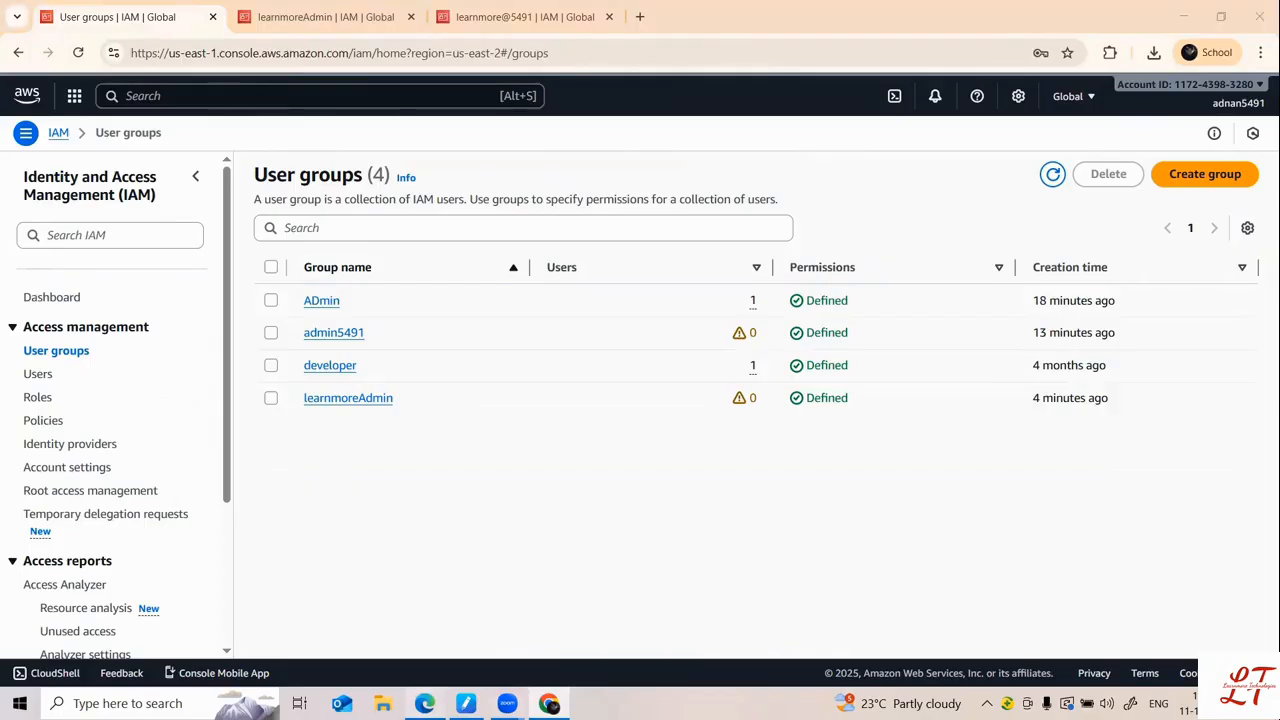
{"action": "left_click", "coordinate": [425, 703]}
{"action": "left_click", "coordinate": [46, 49]}
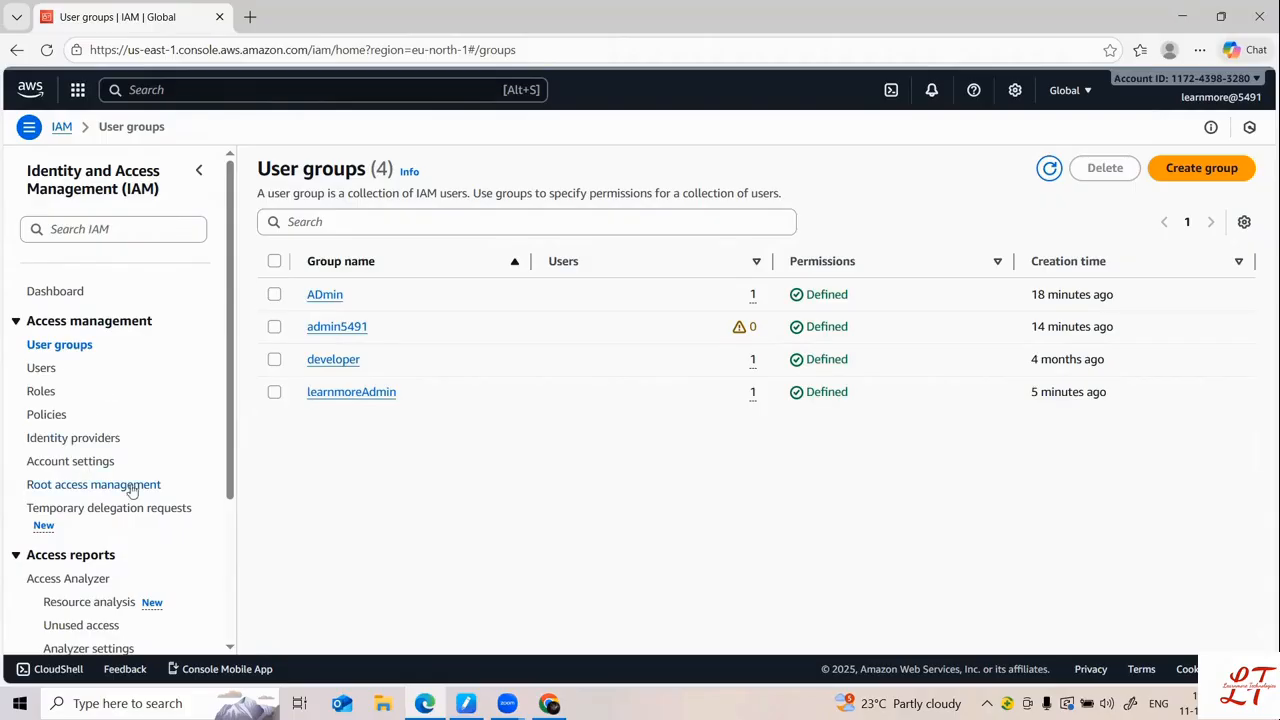
Step: As the new user, view Users, User groups, learnmoreAdmin and its AdministratorAccess permission, then Roles
{"action": "left_click", "coordinate": [41, 369]}
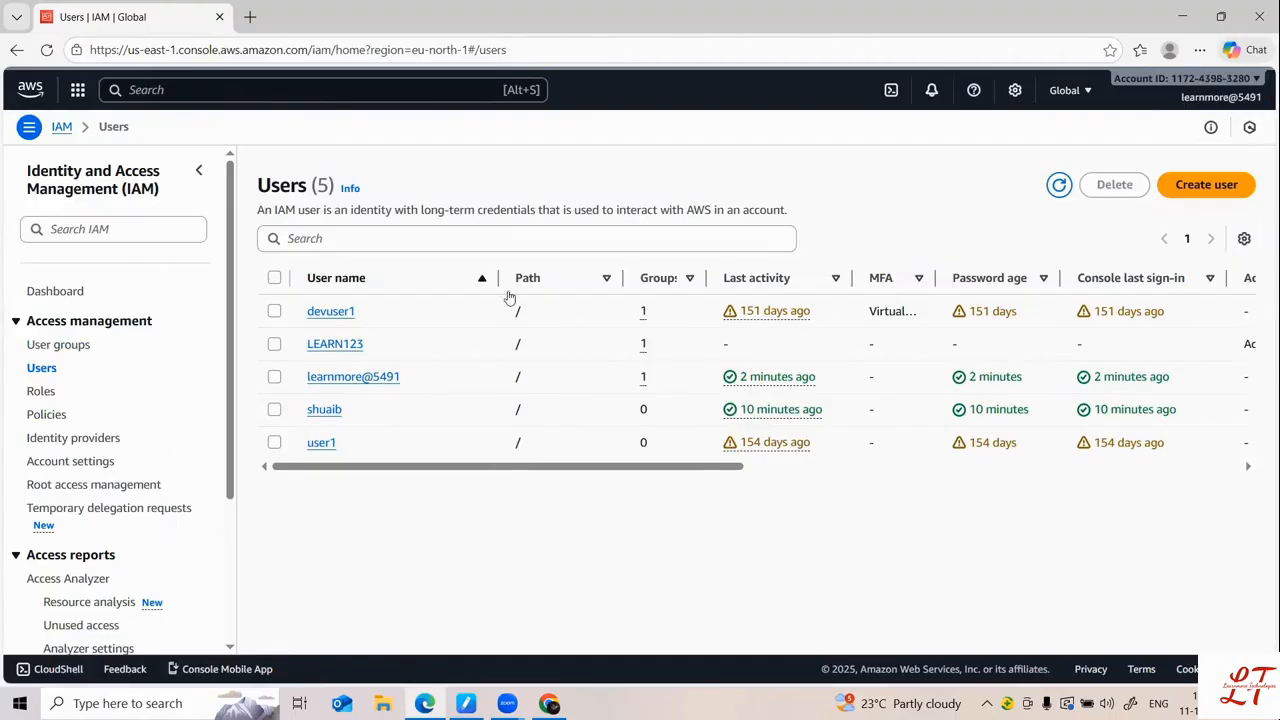
{"action": "left_click", "coordinate": [62, 347]}
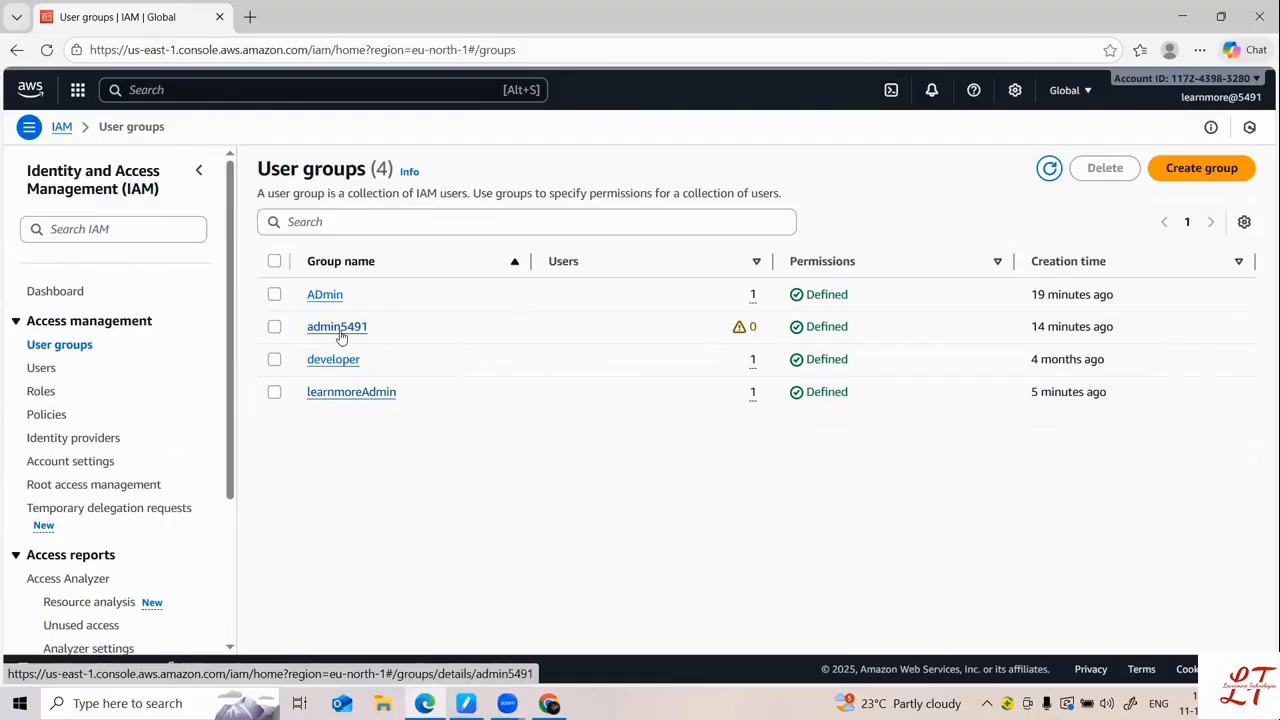
{"action": "left_click", "coordinate": [340, 393]}
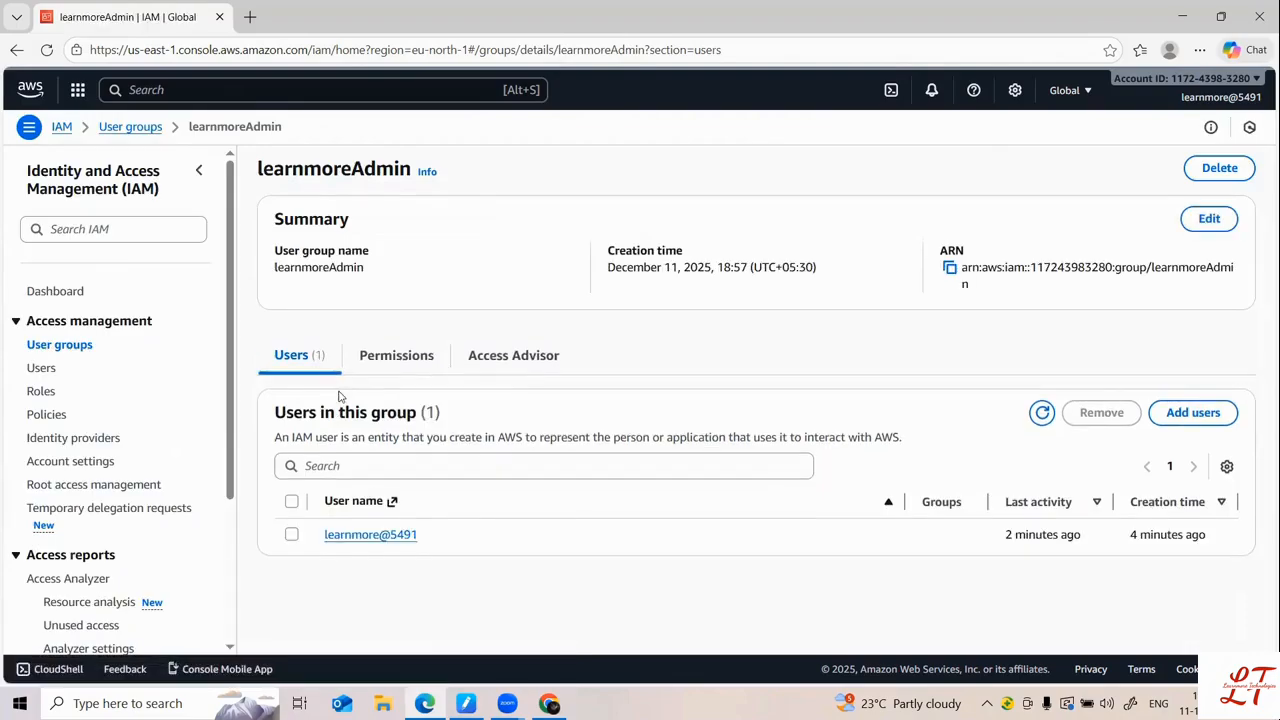
{"action": "left_click", "coordinate": [390, 538]}
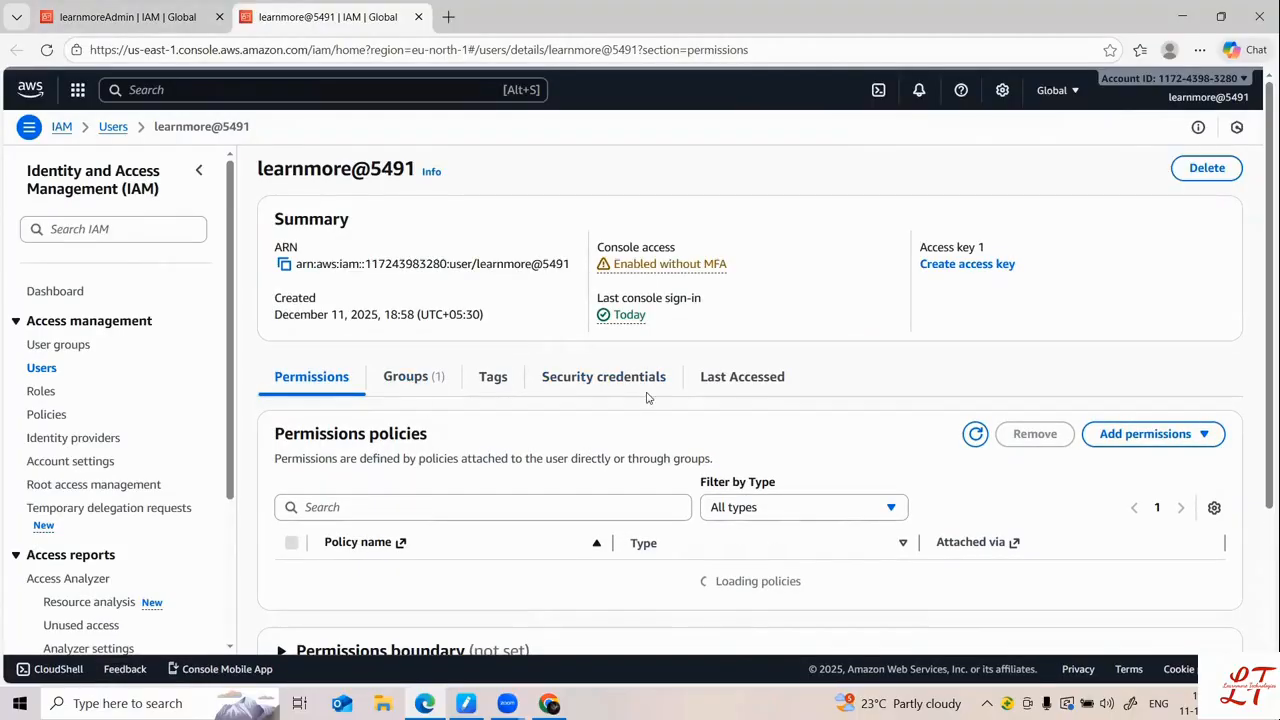
{"action": "scroll", "coordinate": [471, 494], "scroll_direction": "down", "scroll_amount": 3}
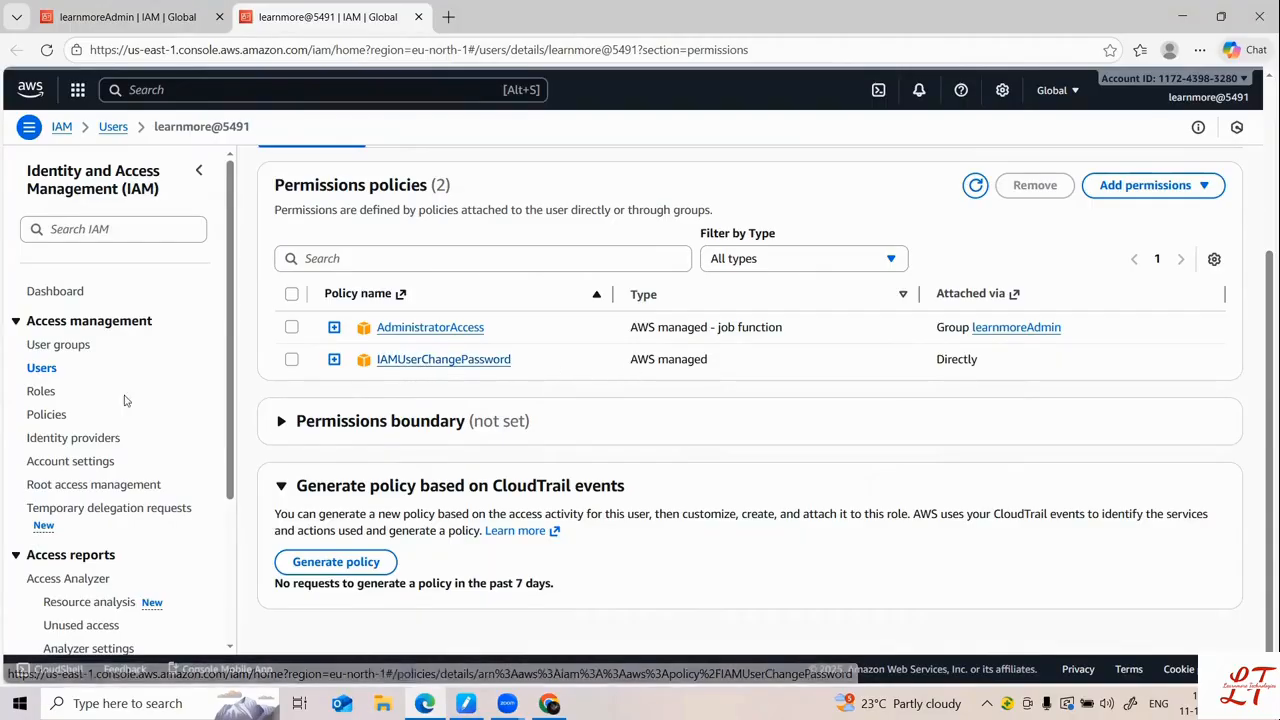
{"action": "left_click", "coordinate": [64, 344]}
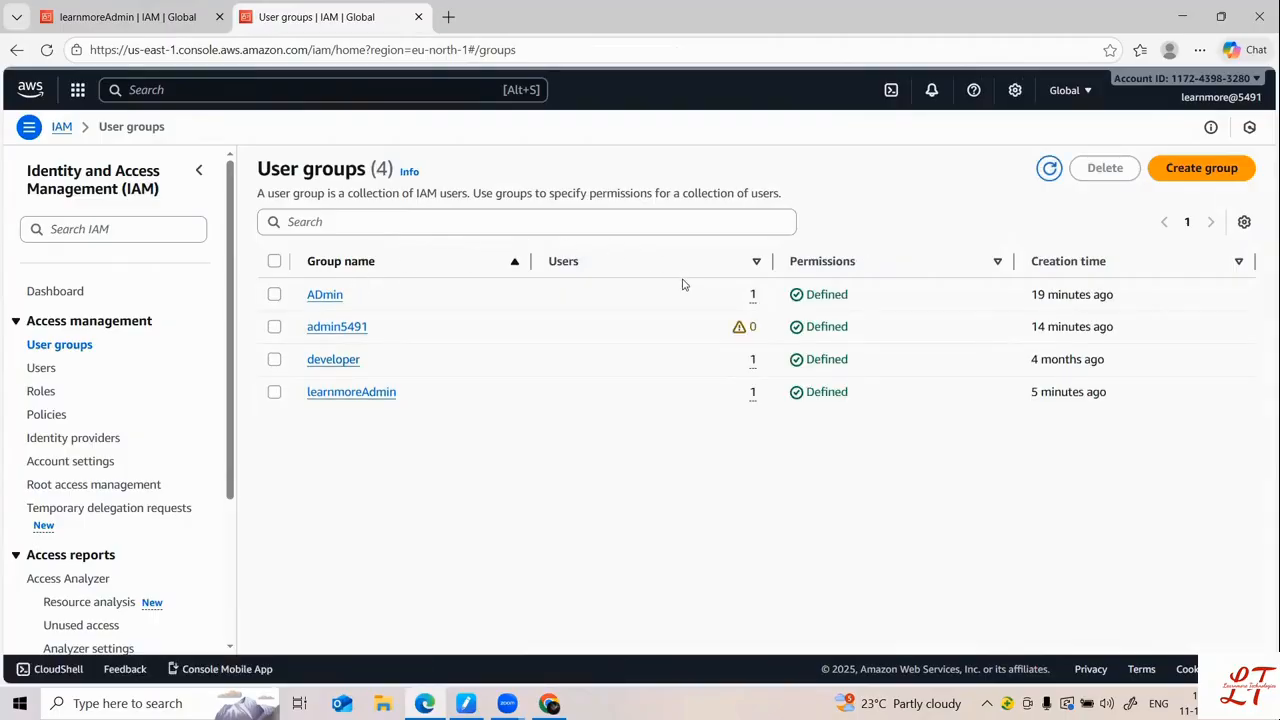
{"action": "left_click", "coordinate": [42, 391]}
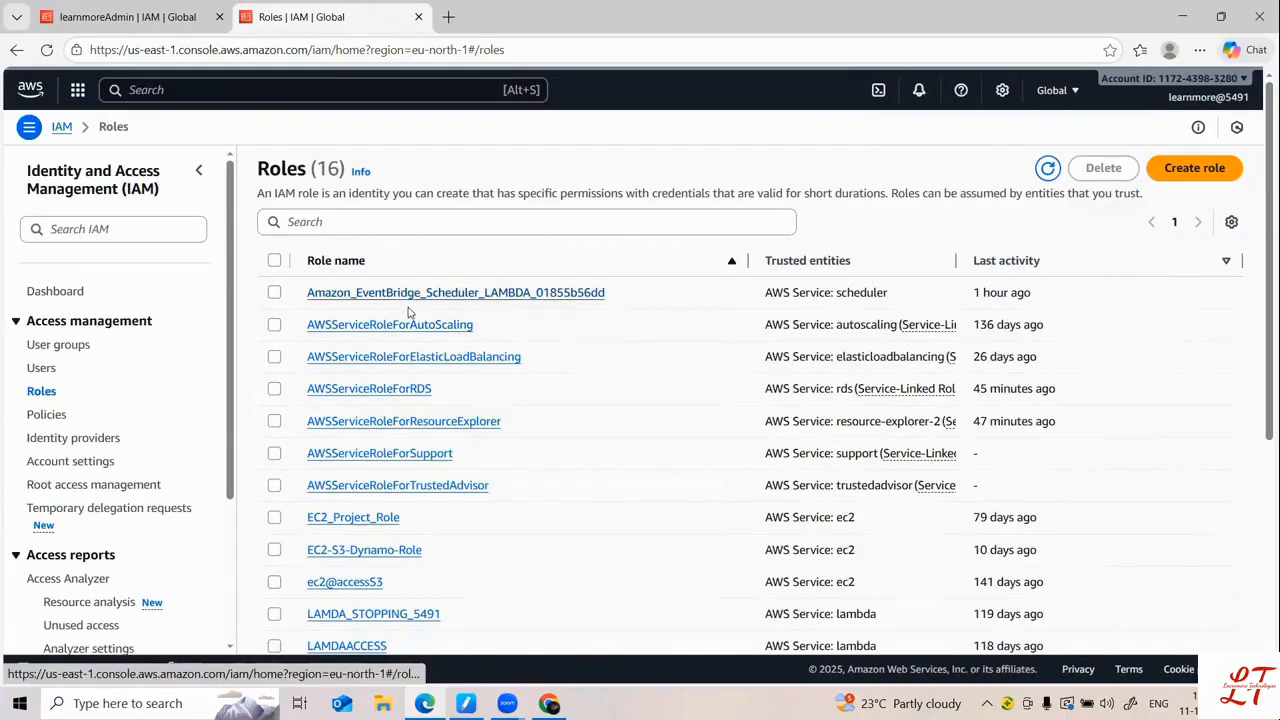
Step: Browse the 16 roles and 1436 policies as the new user, then return to the admin window
{"action": "scroll", "coordinate": [409, 351], "scroll_direction": "down", "scroll_amount": 3}
{"action": "scroll", "coordinate": [409, 351], "scroll_direction": "up", "scroll_amount": 3}
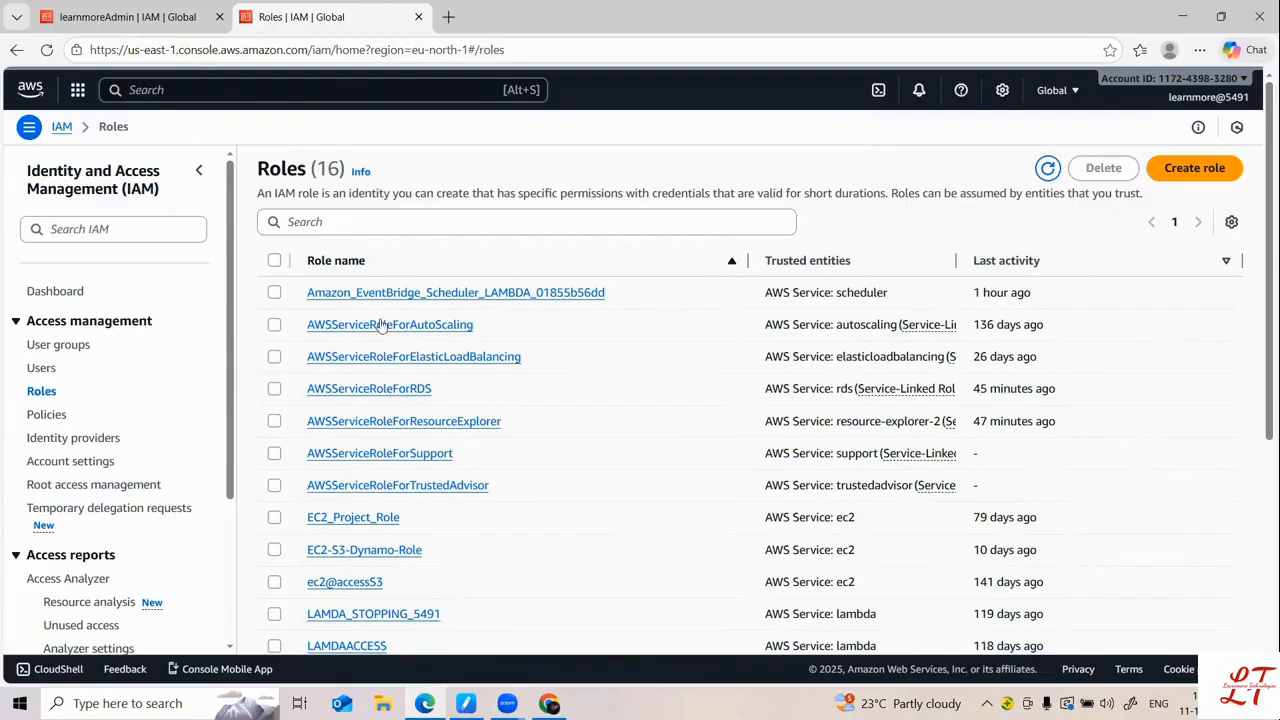
{"action": "scroll", "coordinate": [513, 497], "scroll_direction": "down", "scroll_amount": 3}
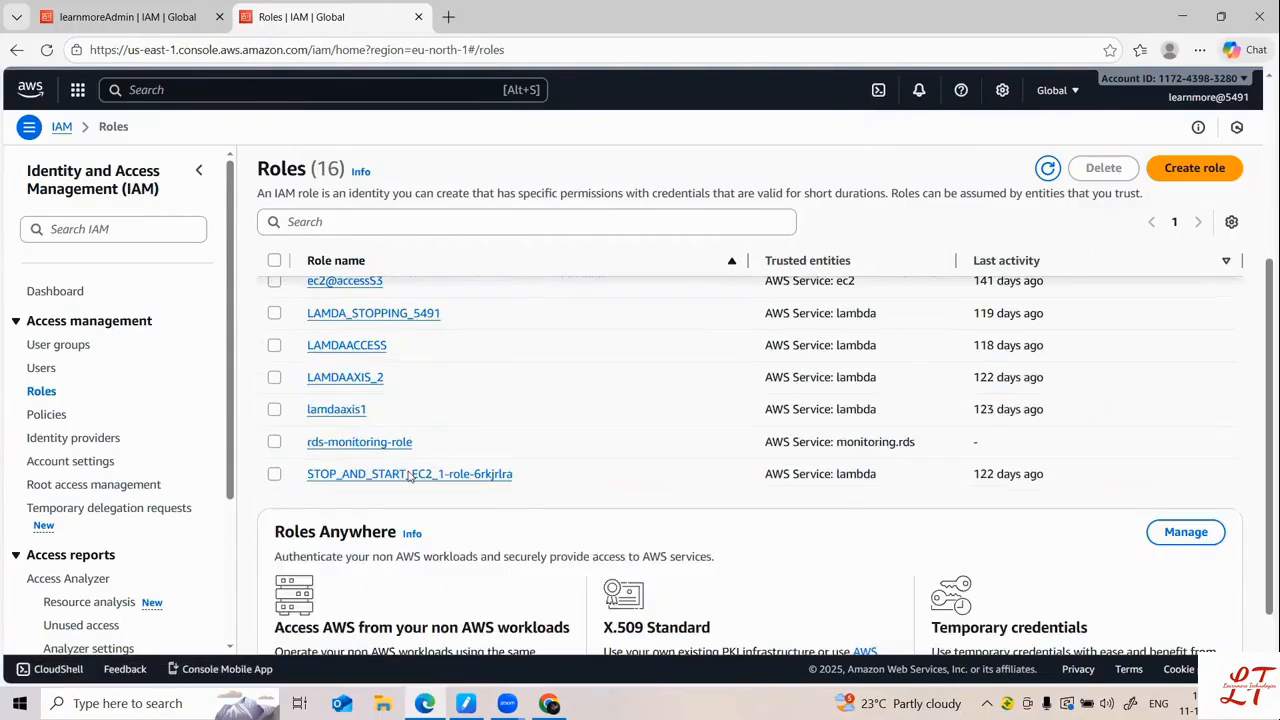
{"action": "scroll", "coordinate": [324, 412], "scroll_direction": "up", "scroll_amount": 3}
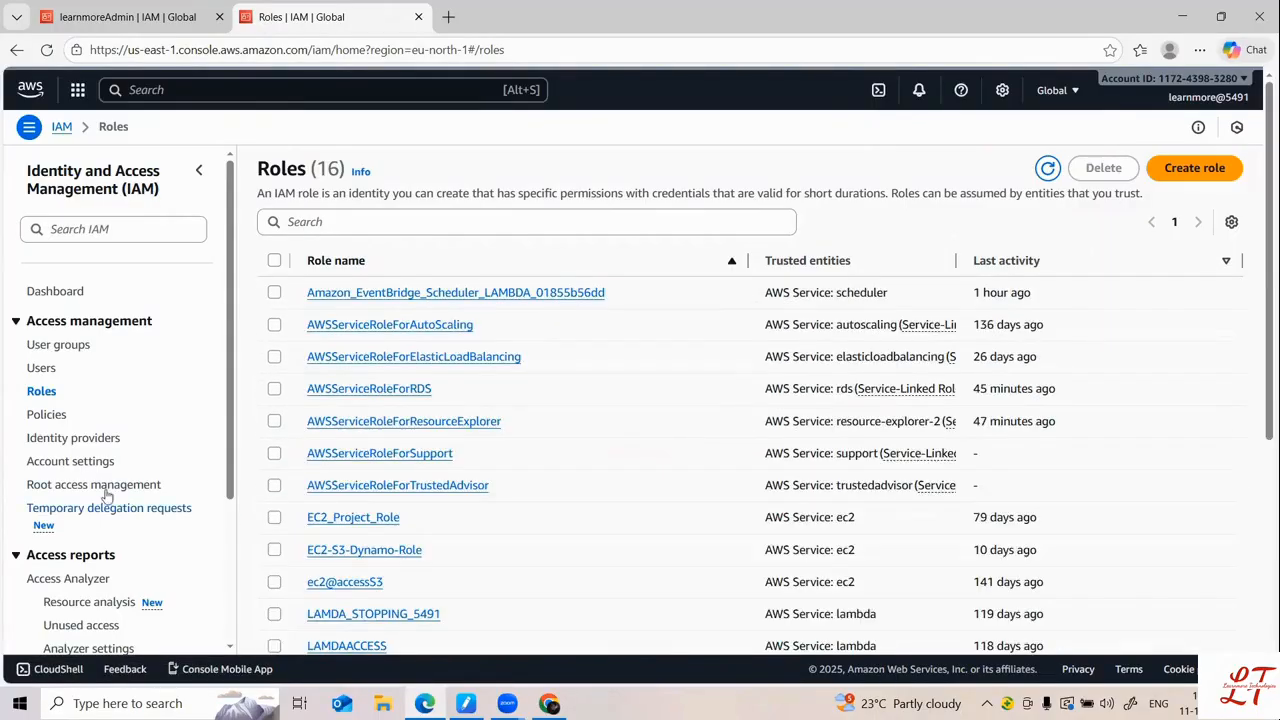
{"action": "left_click", "coordinate": [55, 418]}
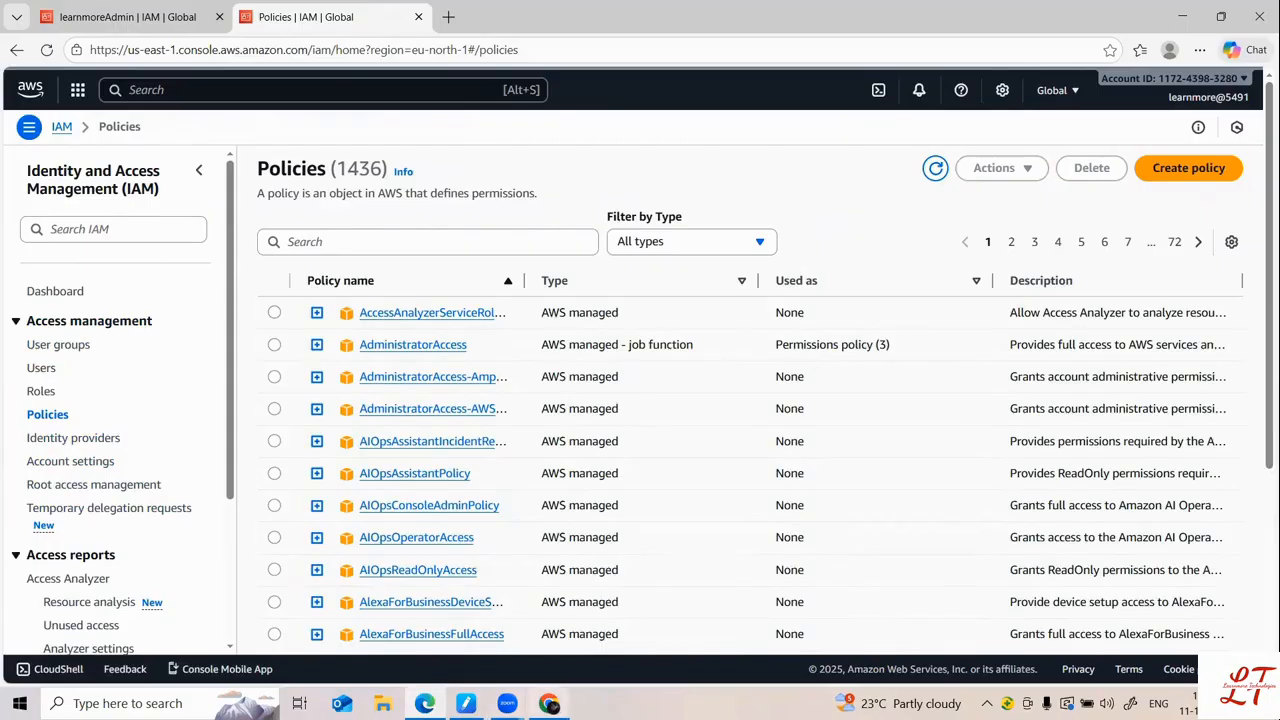
{"action": "left_click", "coordinate": [549, 703]}
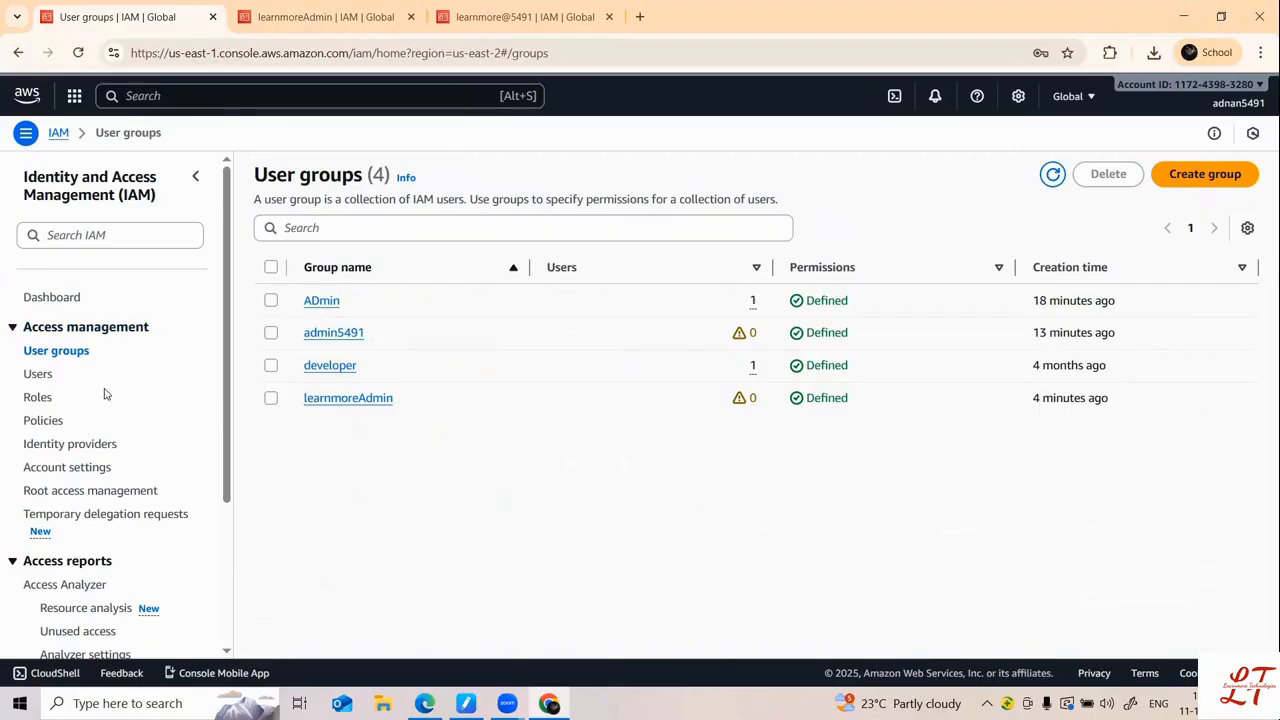
Step: Remove the new user from learnmoreAdmin, then refresh its Policies page, now denied iam:ListPolicies
{"action": "left_click", "coordinate": [40, 374]}
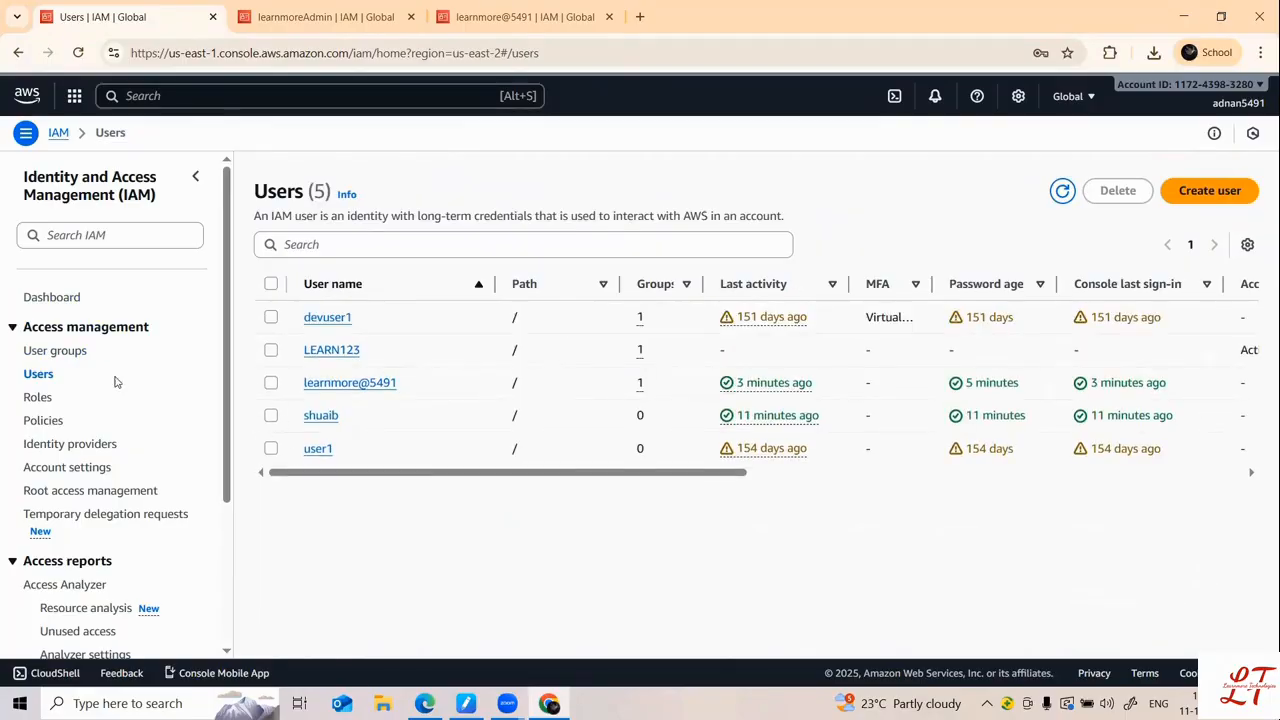
{"action": "left_click", "coordinate": [57, 352]}
{"action": "left_click", "coordinate": [372, 399]}
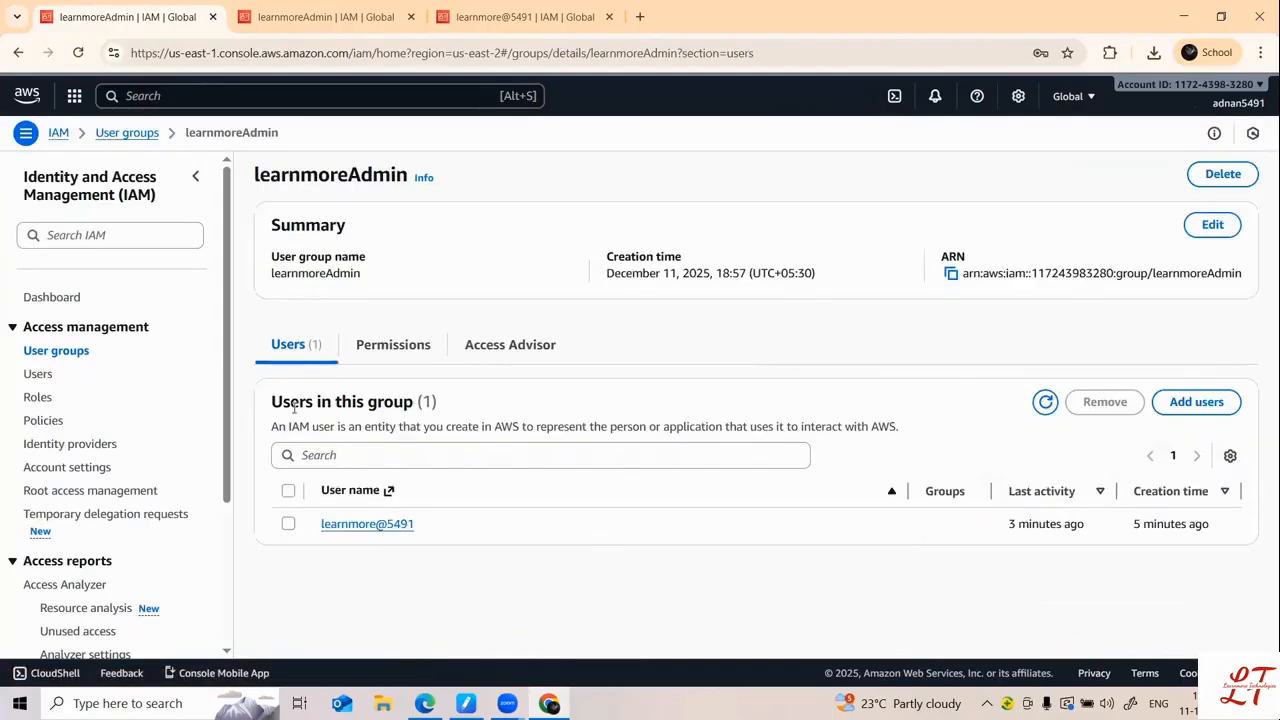
{"action": "left_click", "coordinate": [288, 524]}
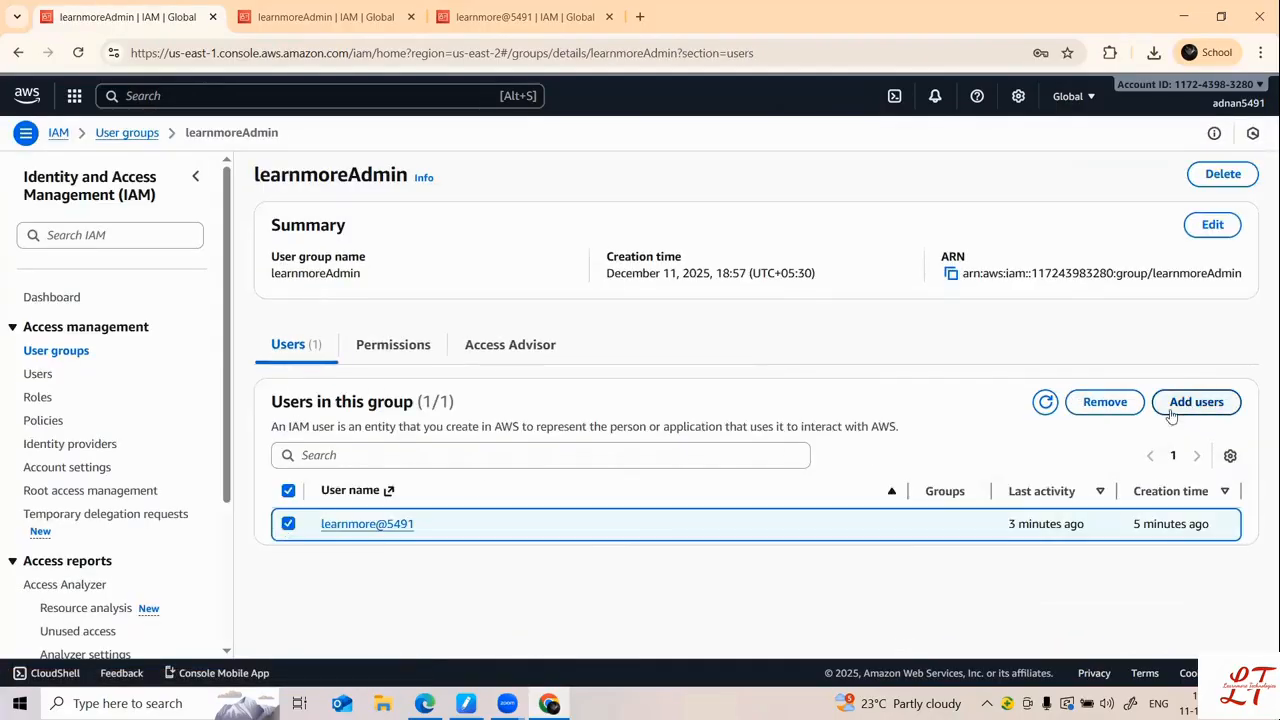
{"action": "left_click", "coordinate": [1105, 402]}
{"action": "left_click", "coordinate": [840, 418]}
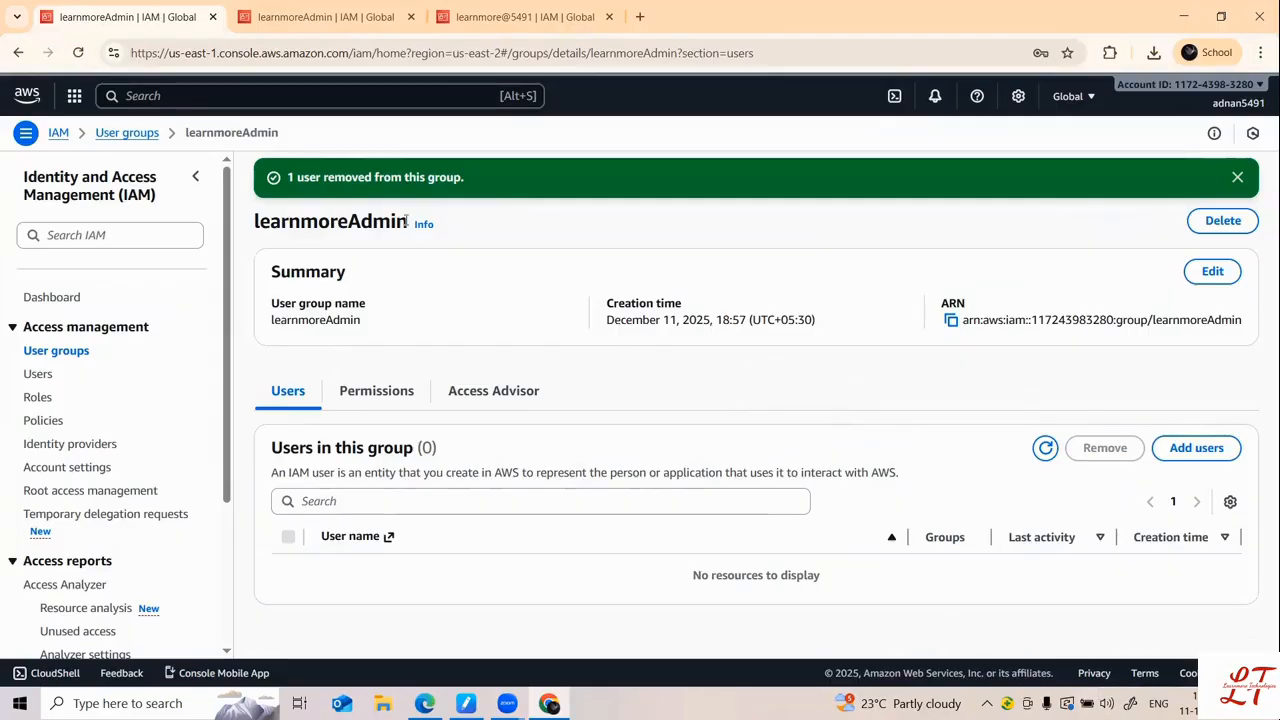
{"action": "left_click", "coordinate": [425, 703]}
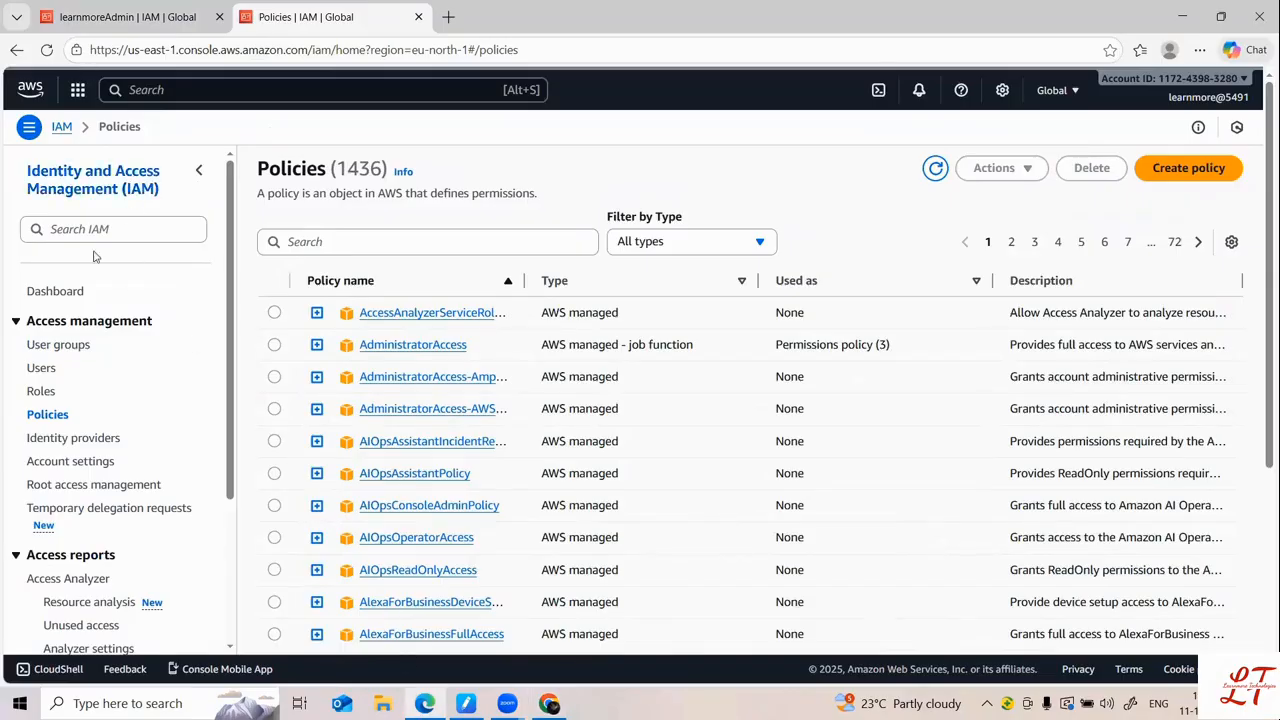
{"action": "left_click", "coordinate": [45, 50]}
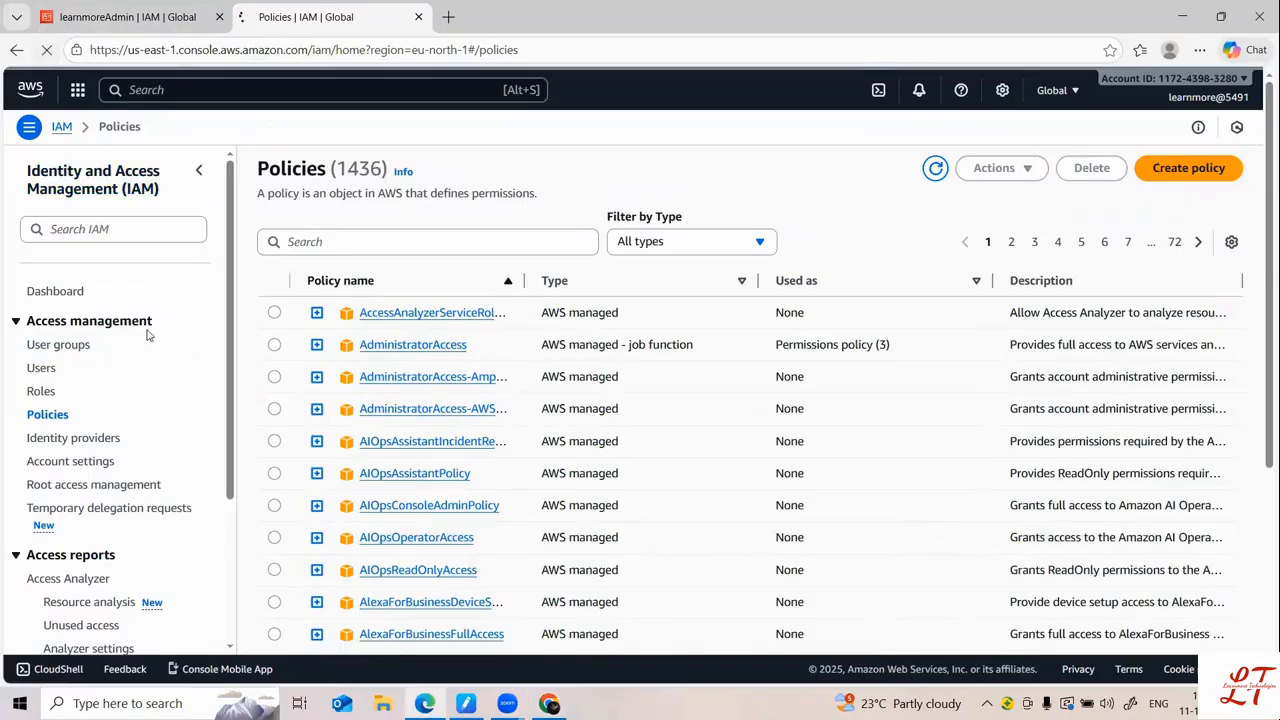